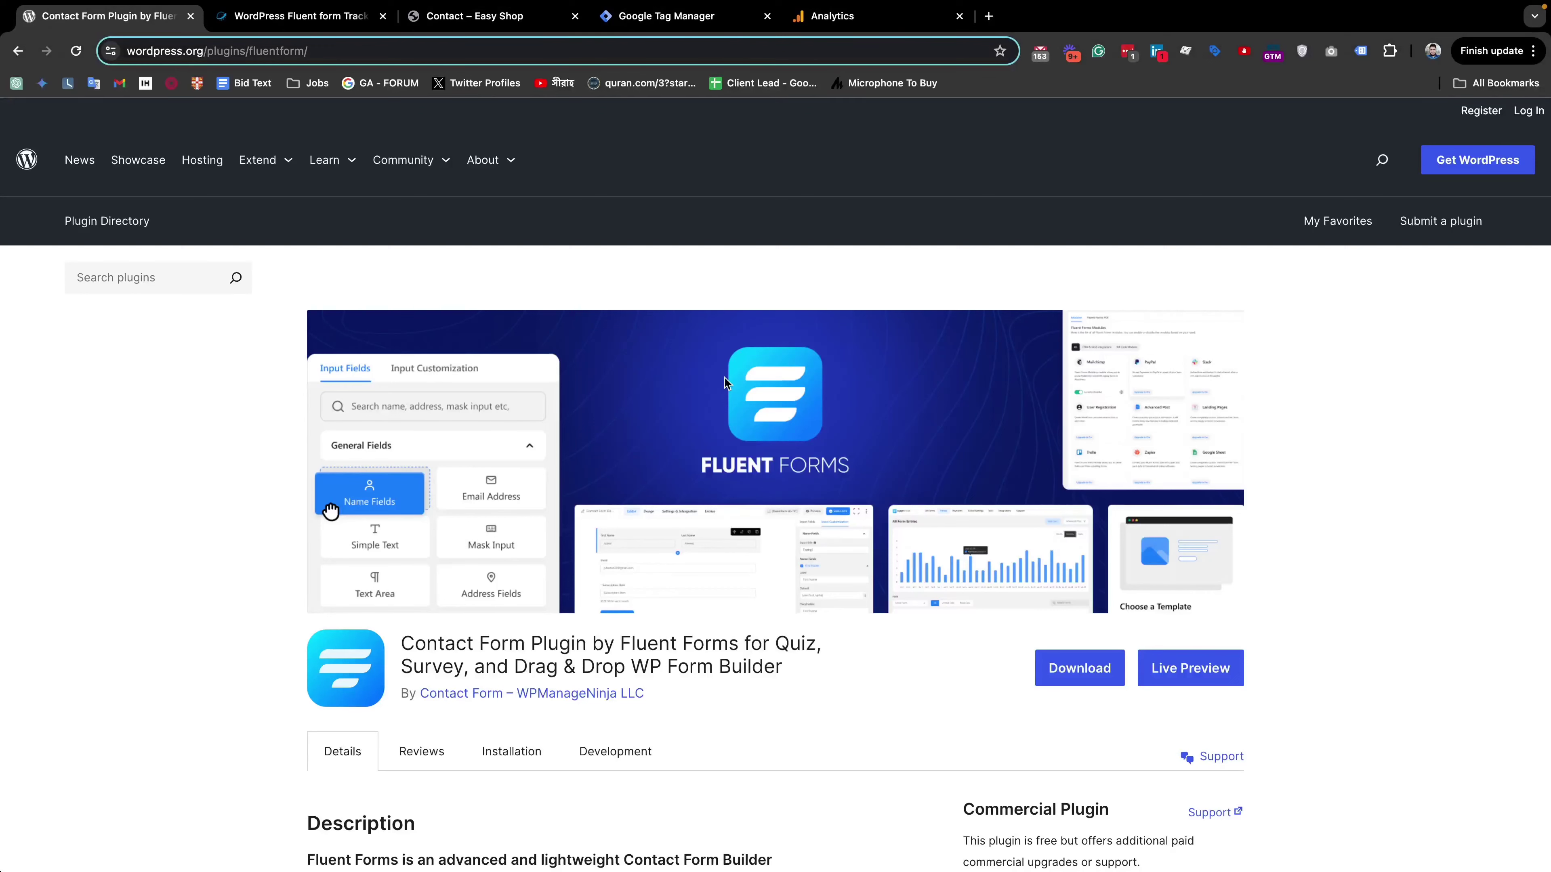
# Step: Leave the WordPress.org Fluent Forms plugin page for the LeoMeasure Fluent form tracking tutorial tab
pyautogui.scroll(-1, 724, 378)
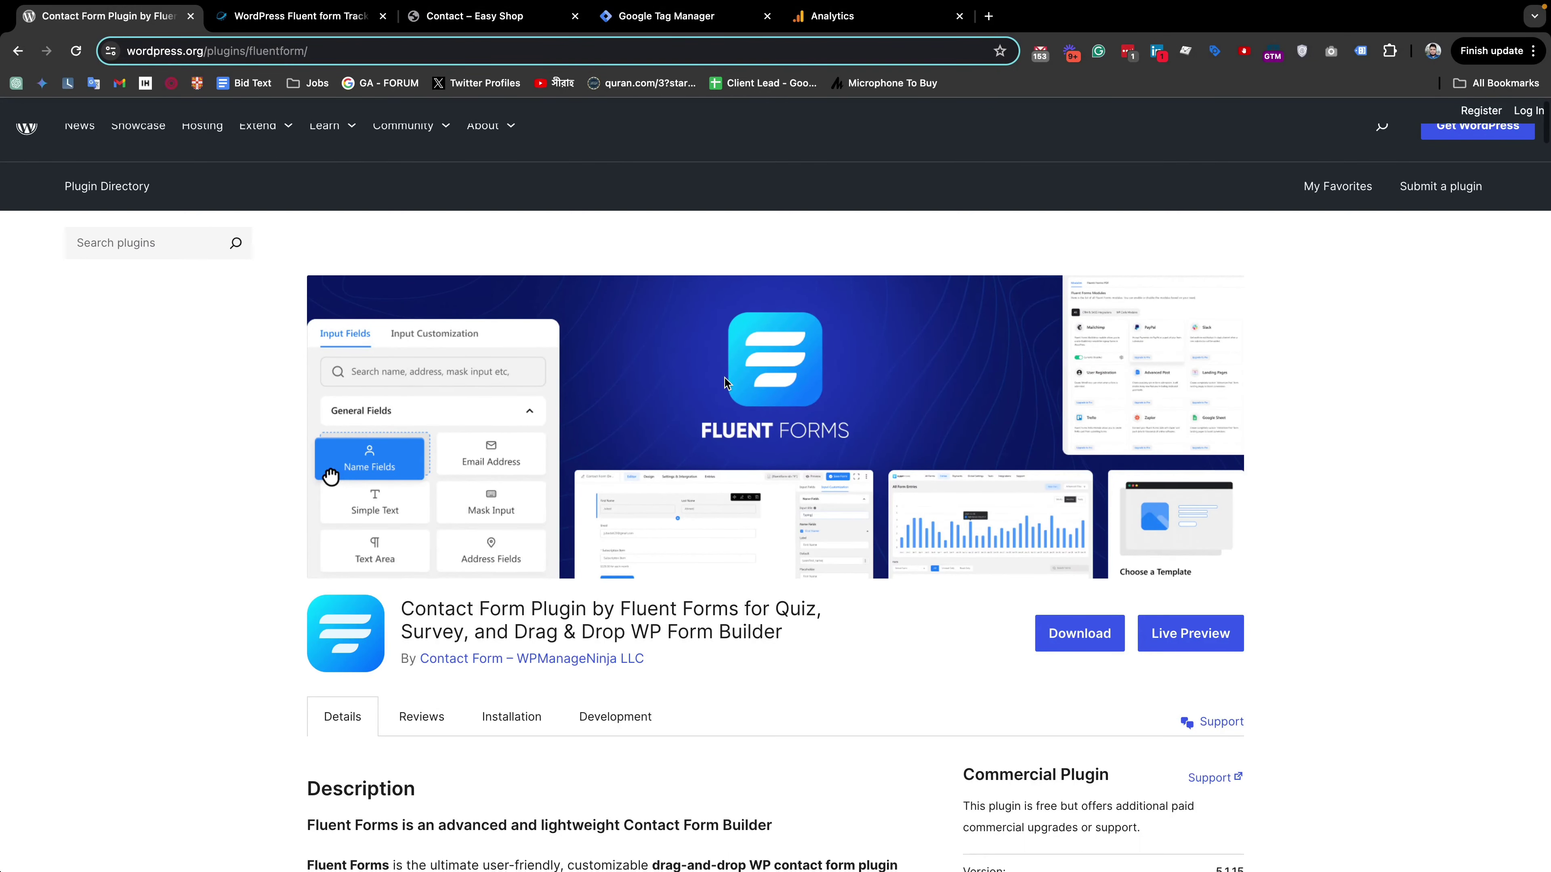
pyautogui.scroll(2, 725, 382)
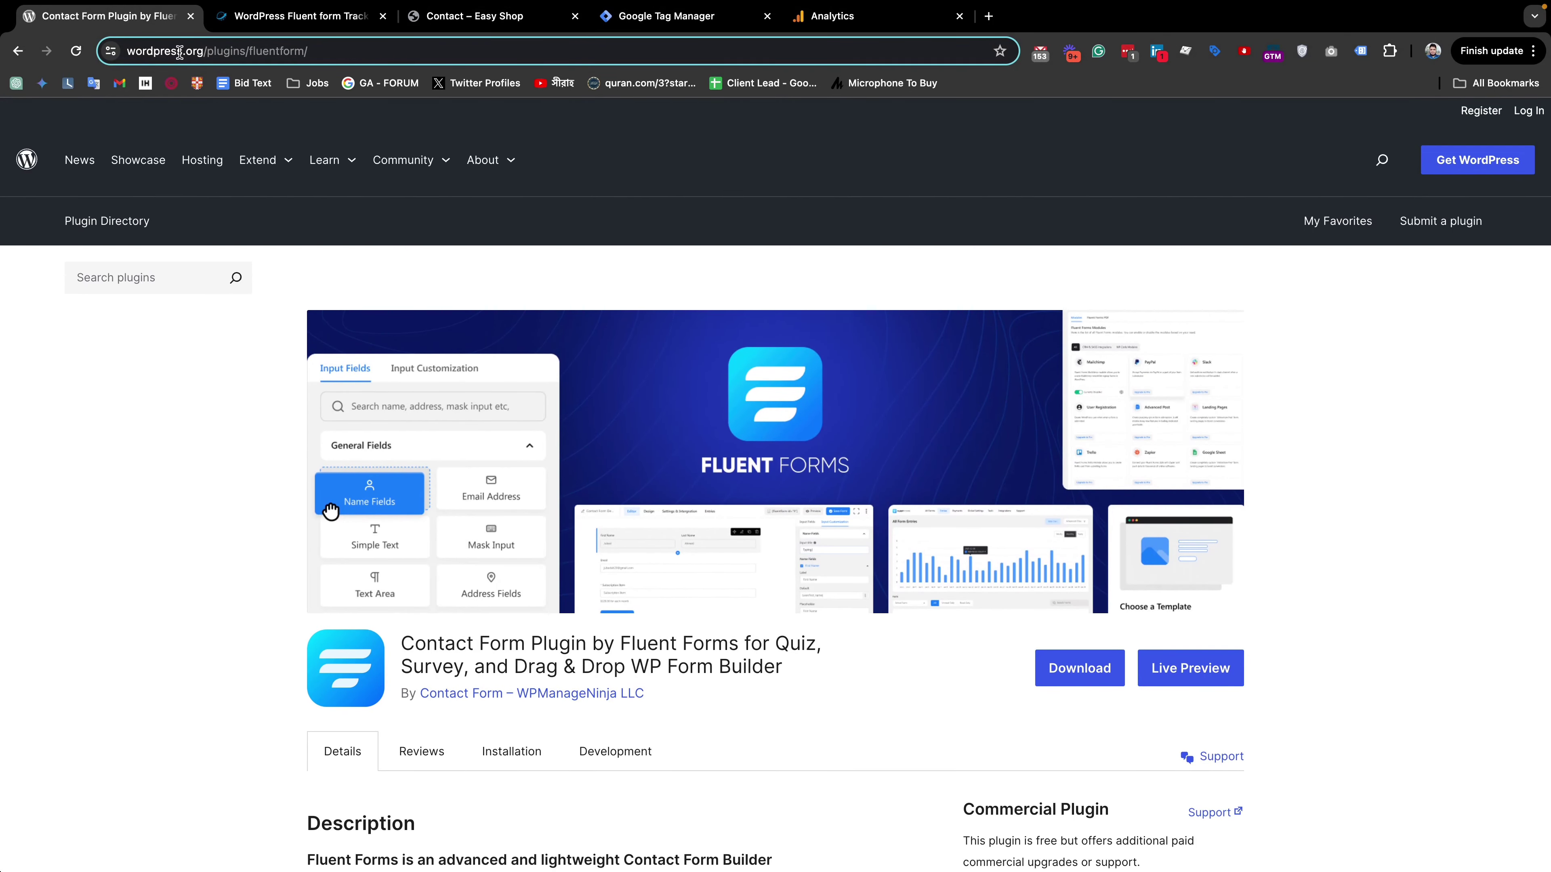
pyautogui.click(256, 19)
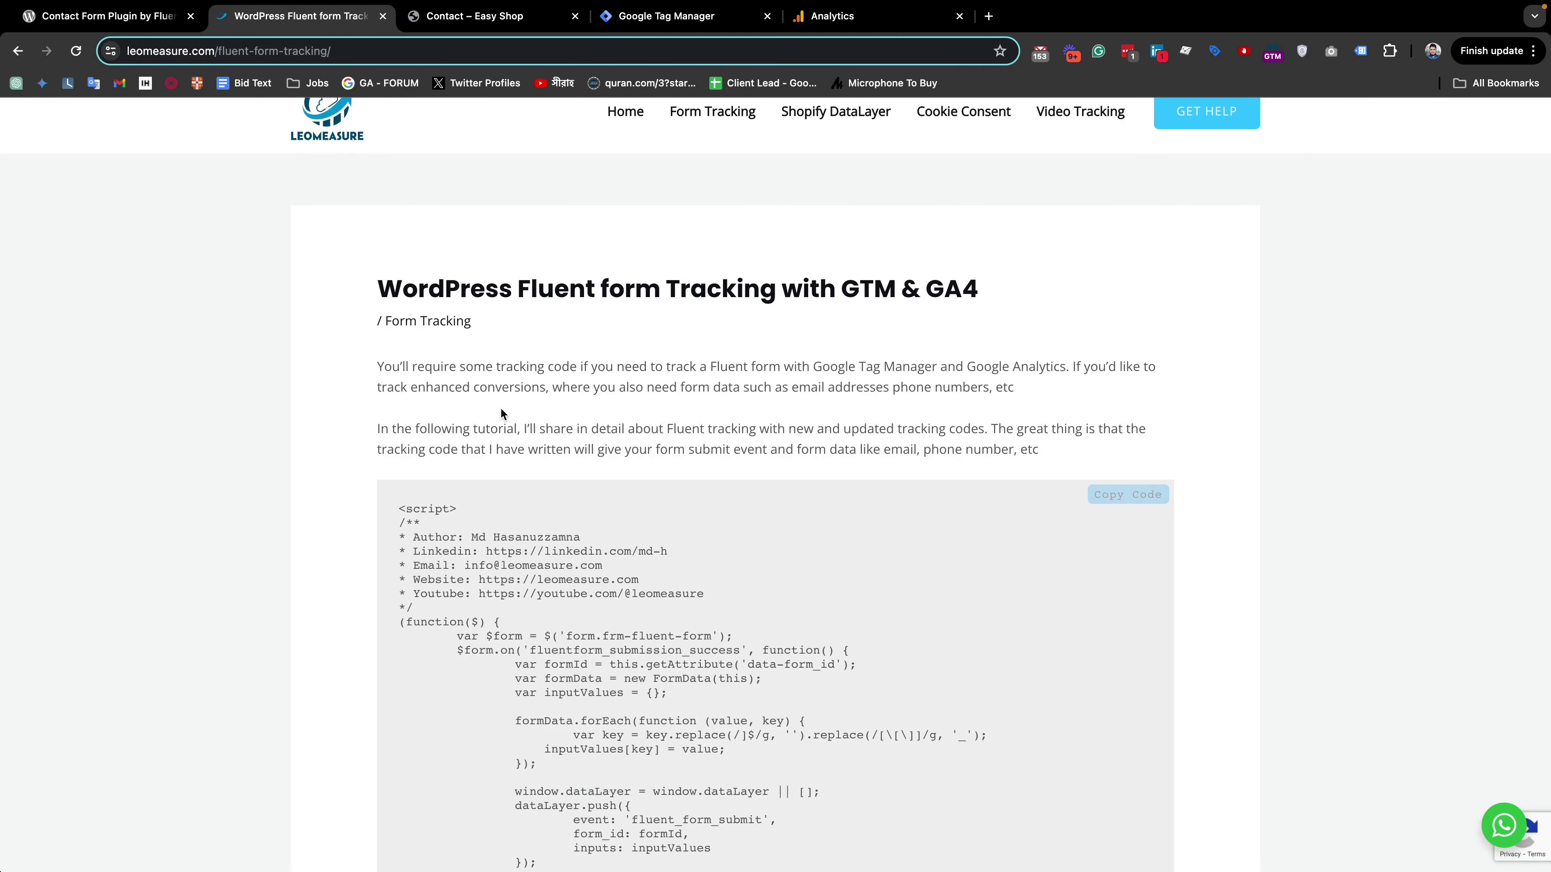
# Step: Copy the tutorial's Fluent form tracking script and show the Tags list of the LeoMeasure Demo Site container
pyautogui.scroll(-2, 501, 407)
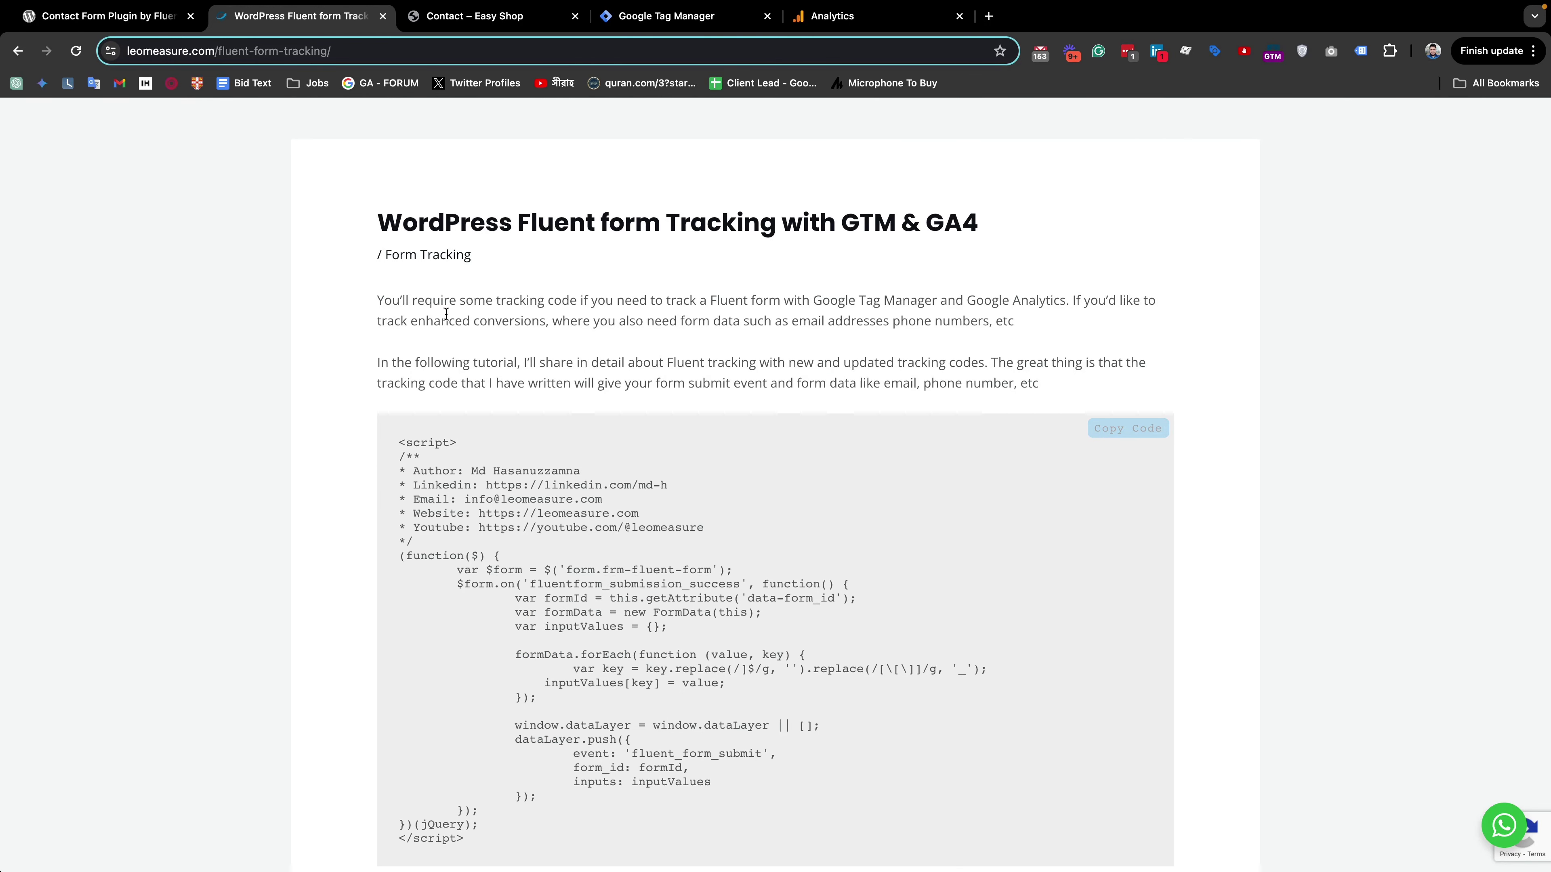
pyautogui.scroll(-1, 446, 314)
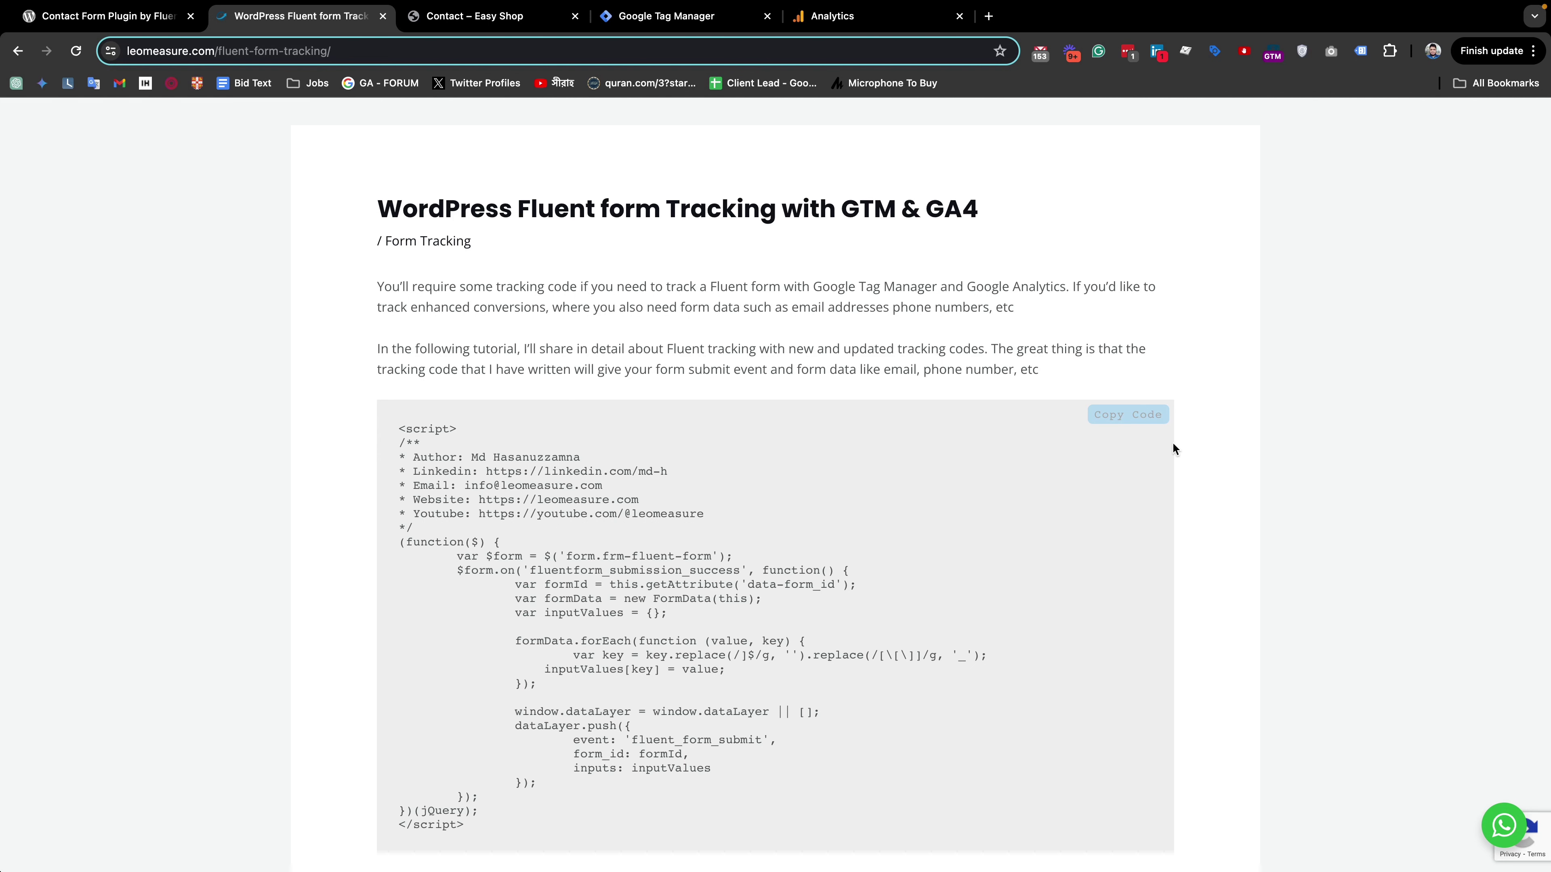
pyautogui.click(1109, 422)
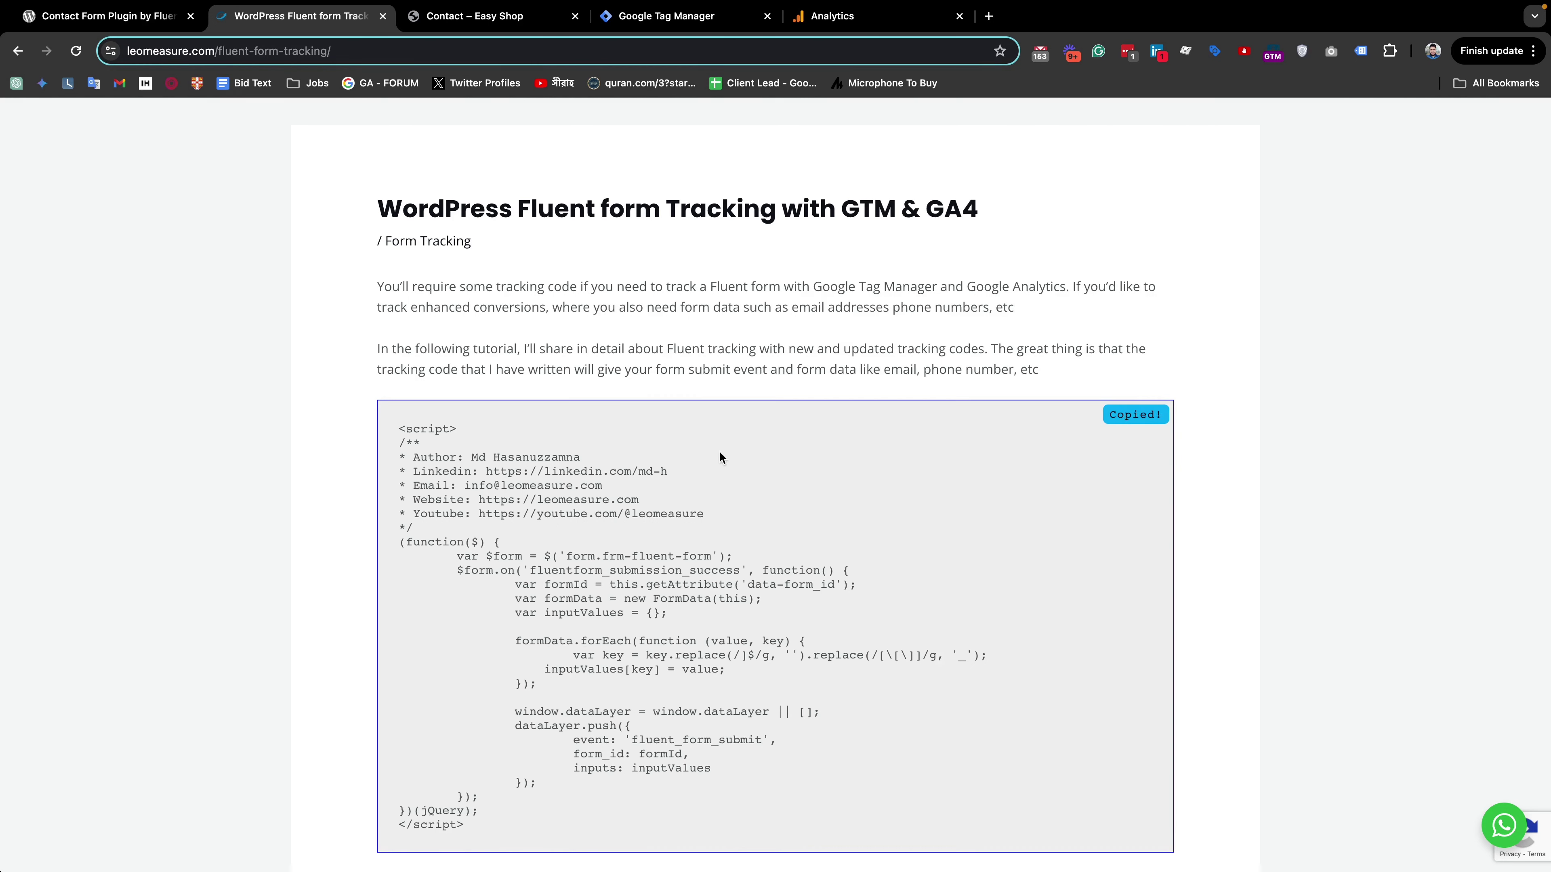
pyautogui.moveTo(651, 21); pyautogui.dragTo(518, 25)
pyautogui.click(47, 331)
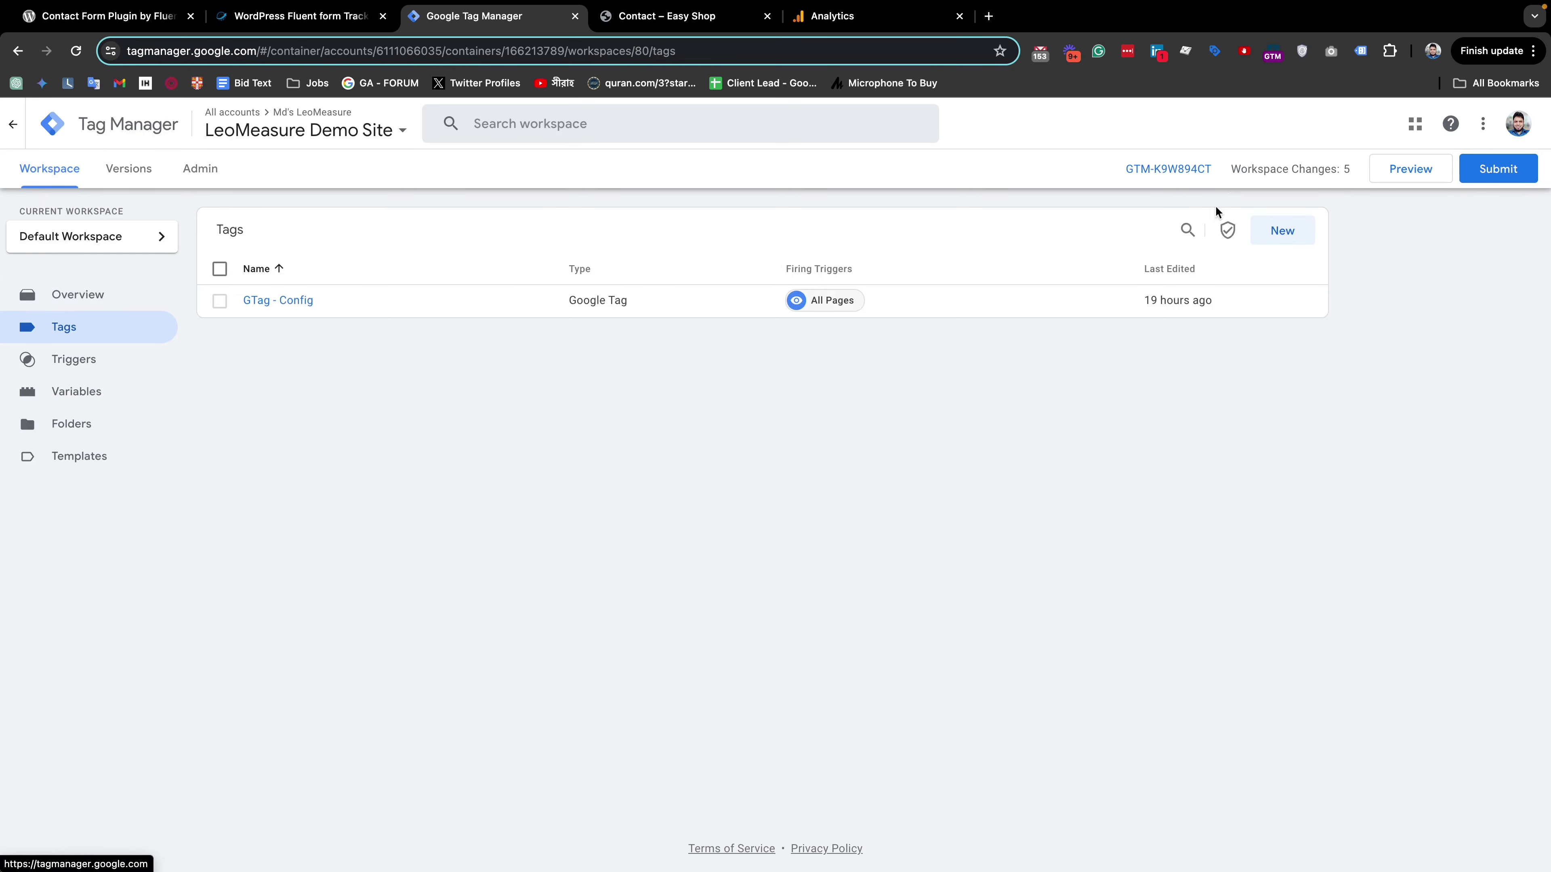
# Step: Create a Custom HTML tag named 'Fluent Form DataLayer' containing the pasted tracking script
pyautogui.click(1282, 231)
pyautogui.click(497, 118)
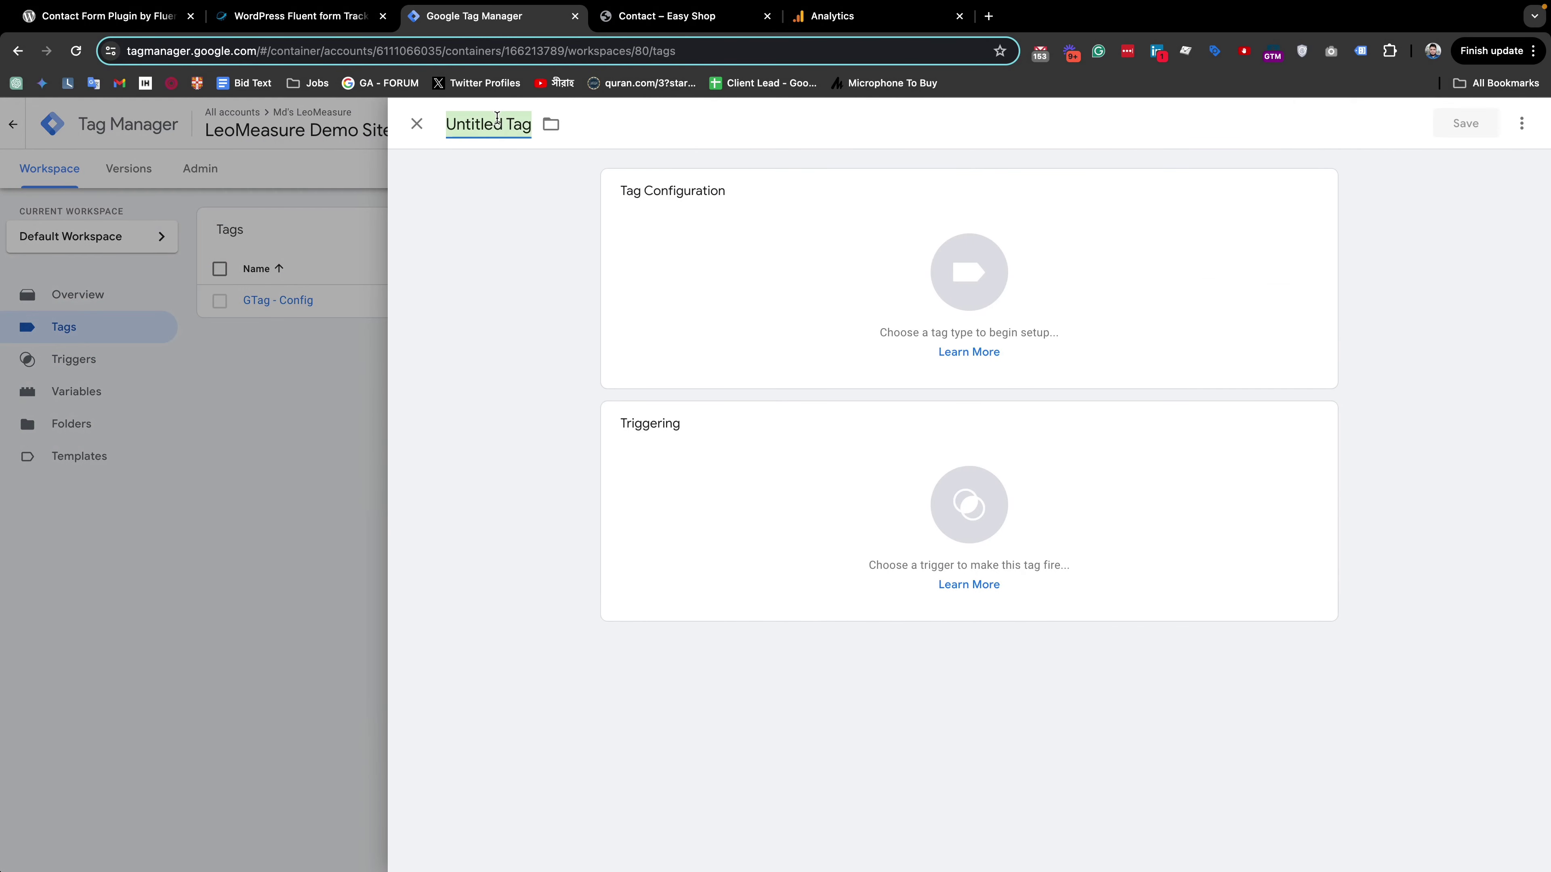
pyautogui.press('BackSpace')
pyautogui.write('Fluent Form DataLayer')
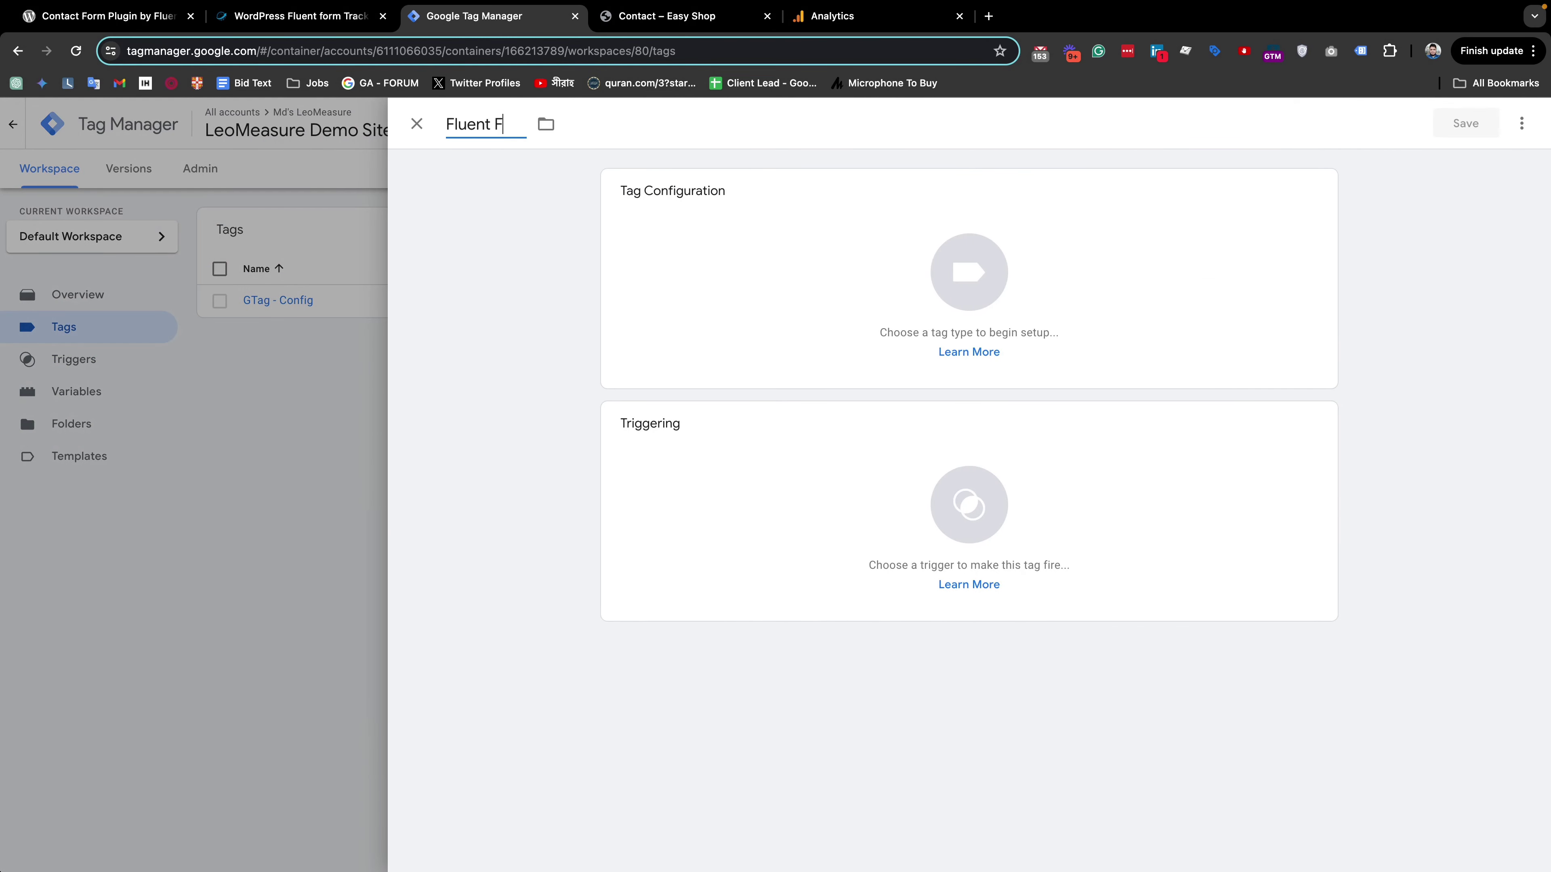
pyautogui.click(972, 287)
pyautogui.scroll(-1, 1143, 398)
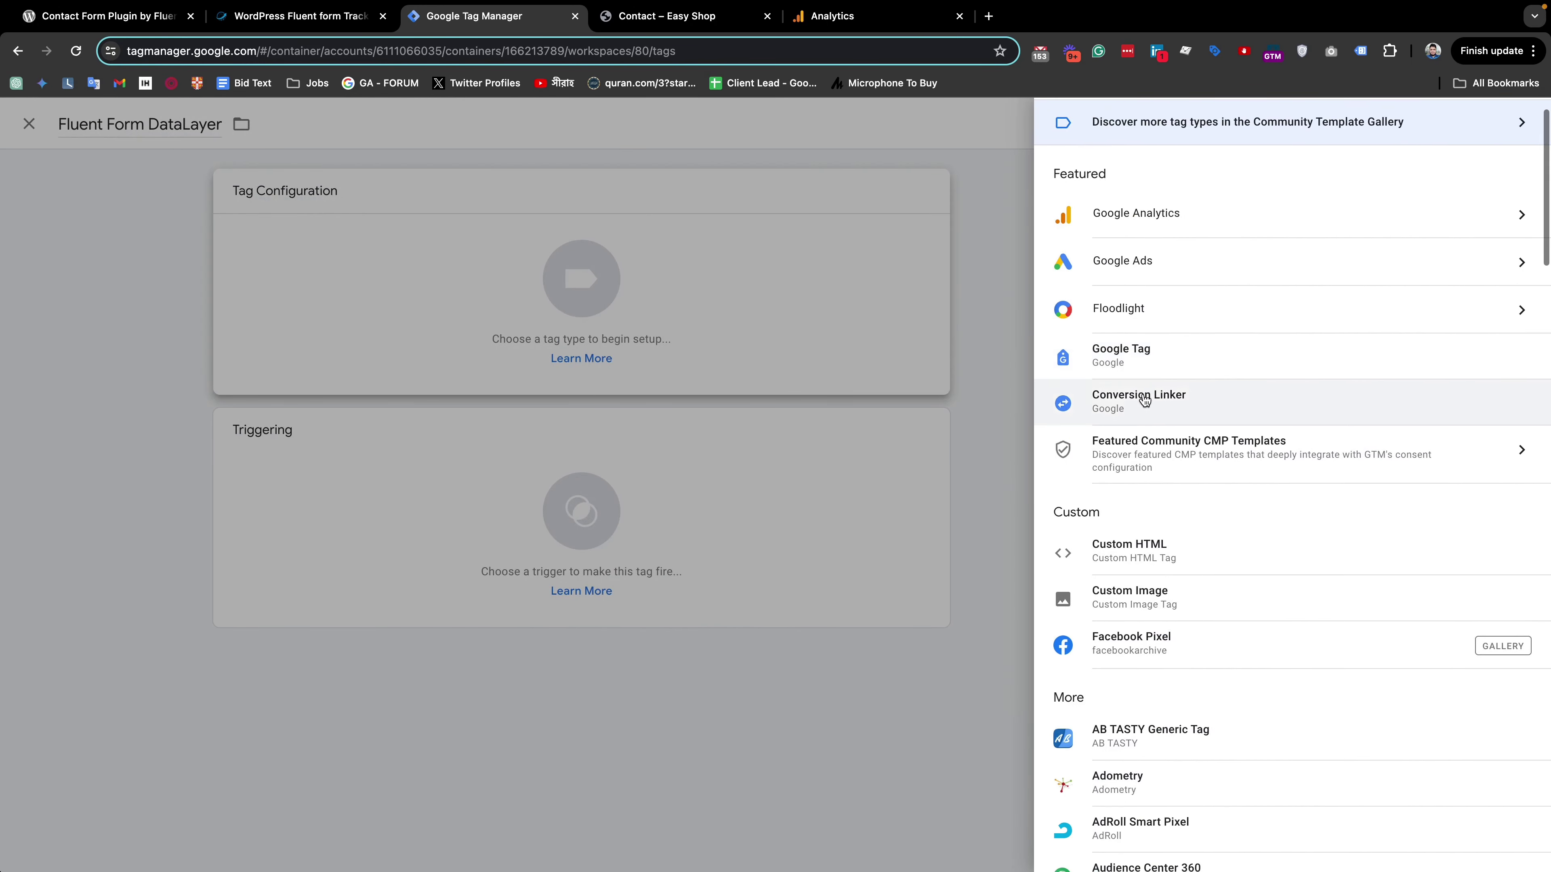
pyautogui.click(1174, 566)
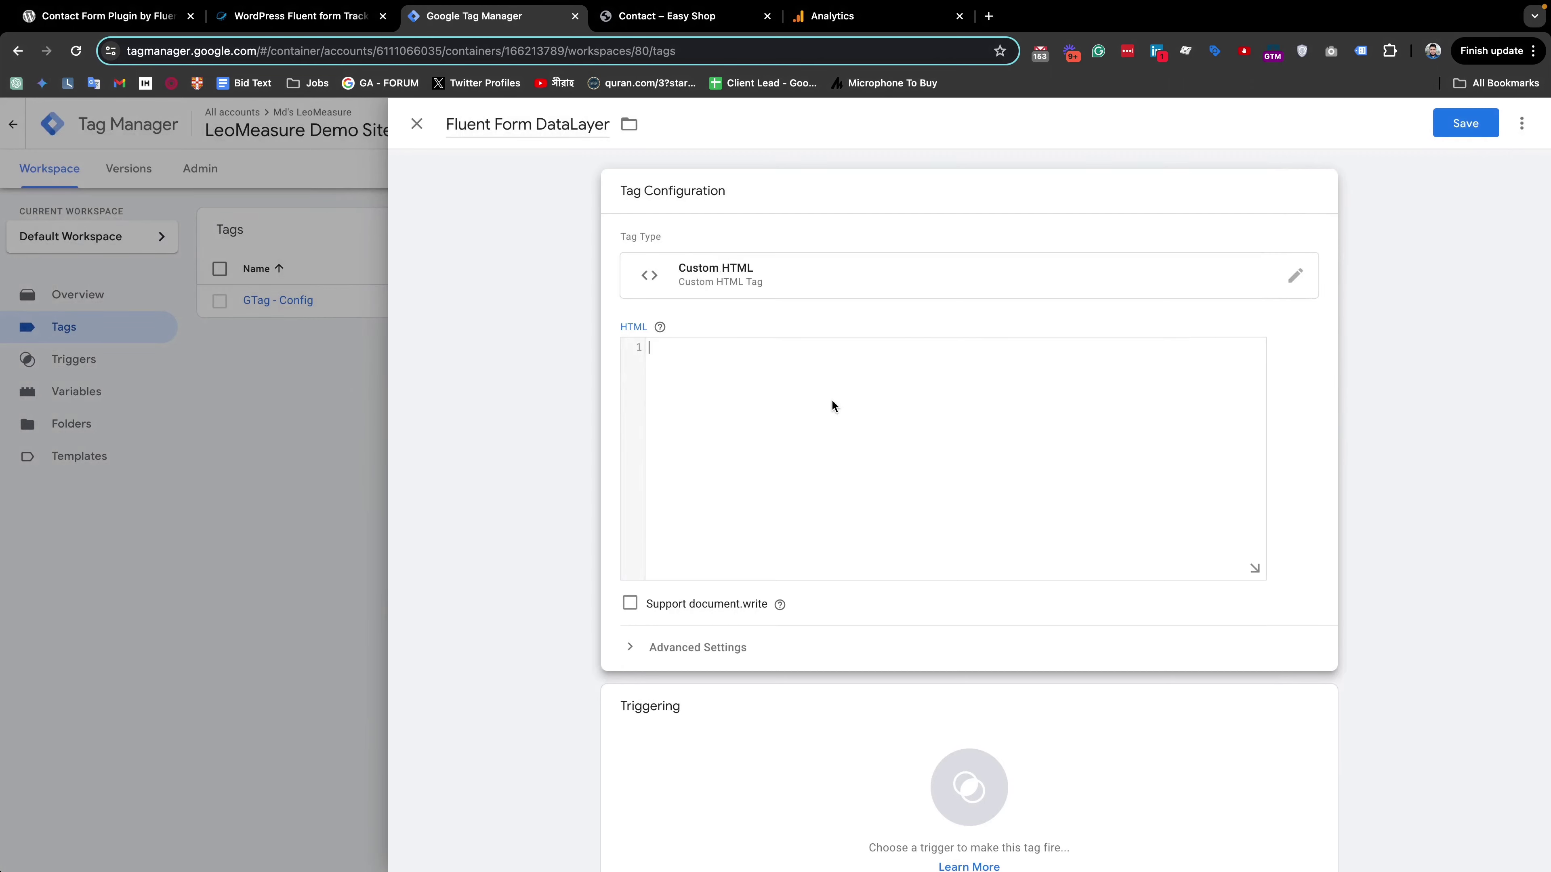
pyautogui.click(831, 399)
pyautogui.hotkey('ctrl', 'v')
# Step: Fire the tag on All Pages, save it, and connect preview mode to the contact page
pyautogui.scroll(-2, 964, 464)
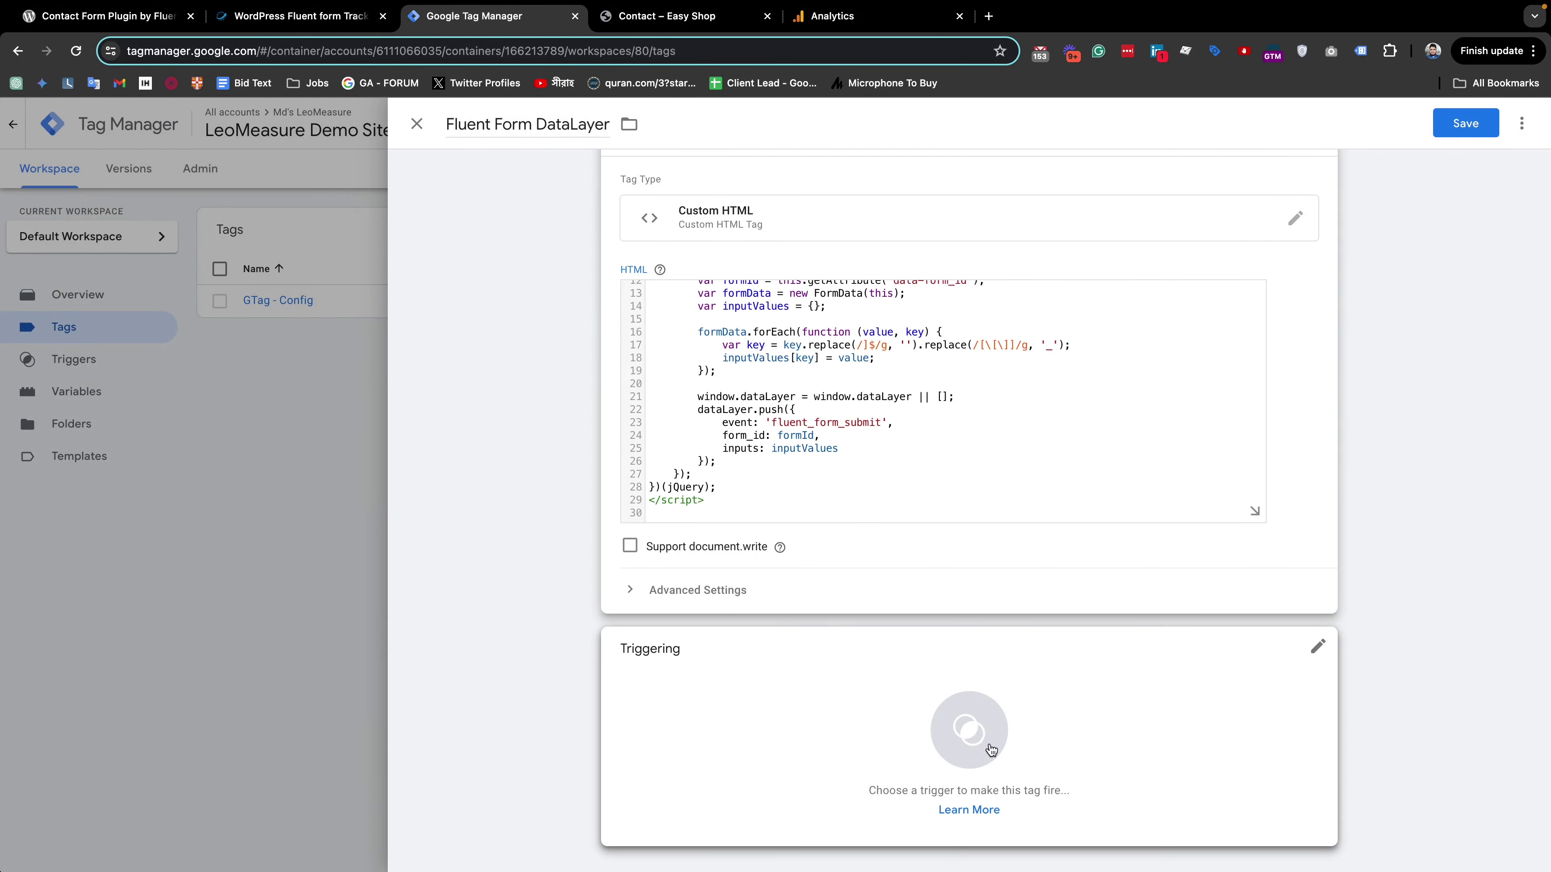
pyautogui.click(983, 723)
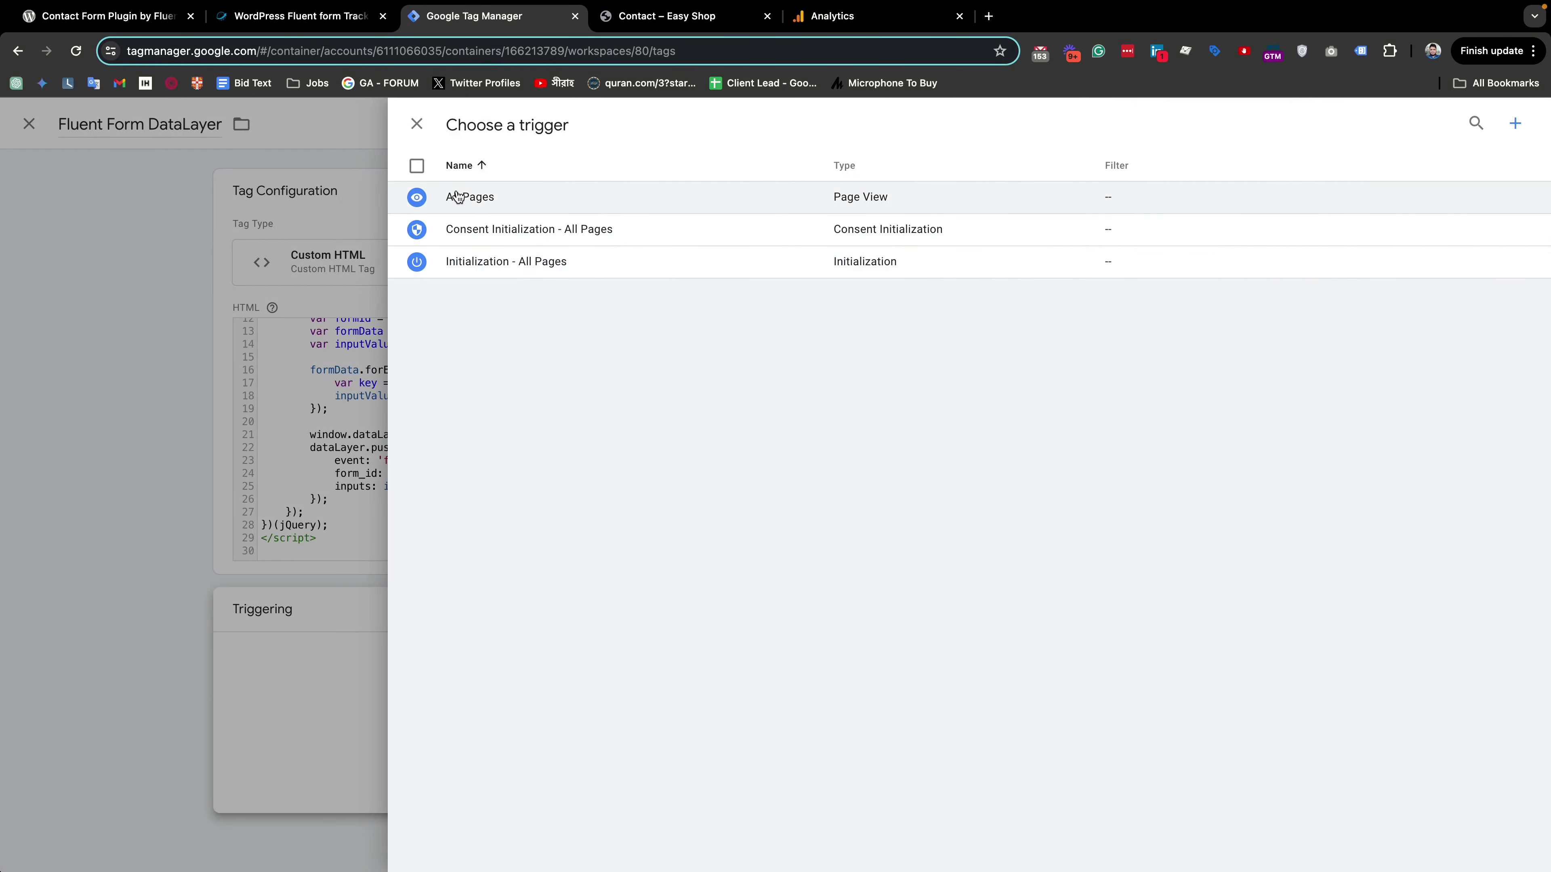
pyautogui.click(502, 207)
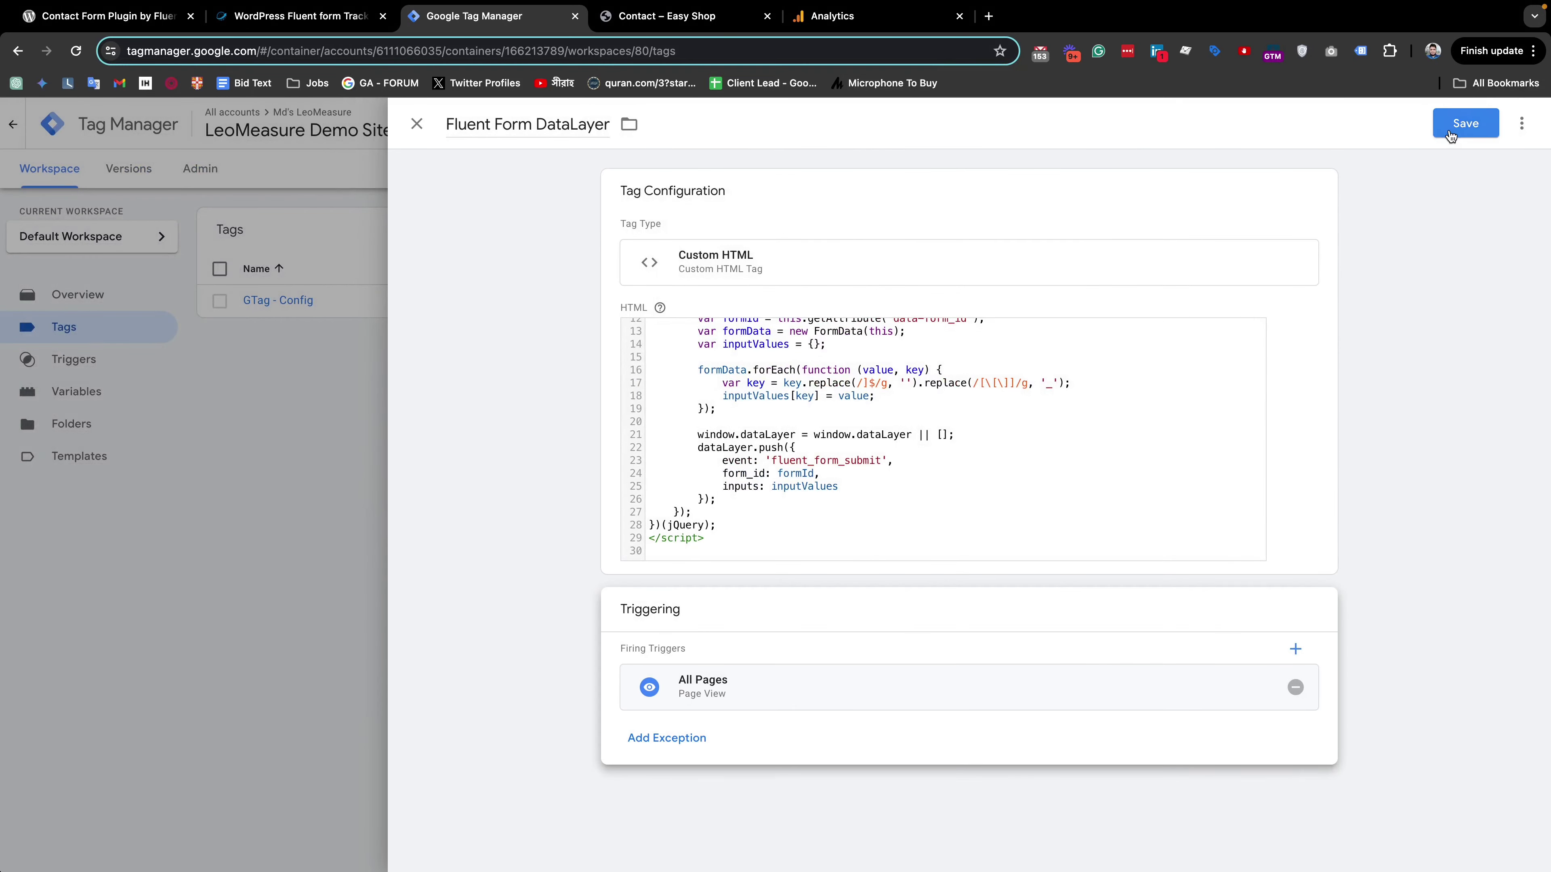
pyautogui.click(1450, 128)
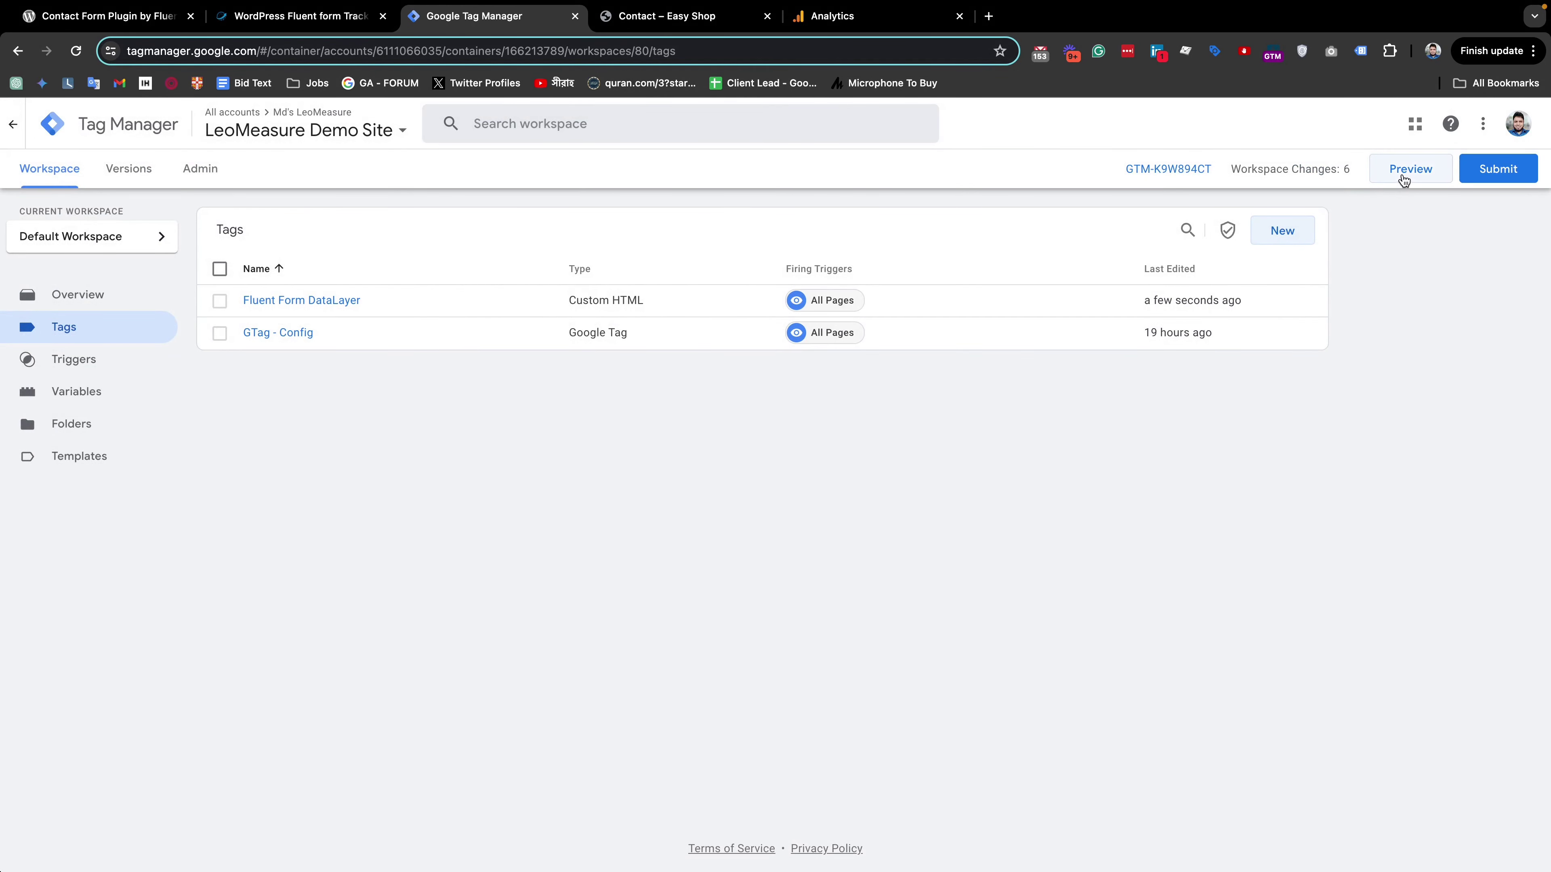
pyautogui.click(1402, 175)
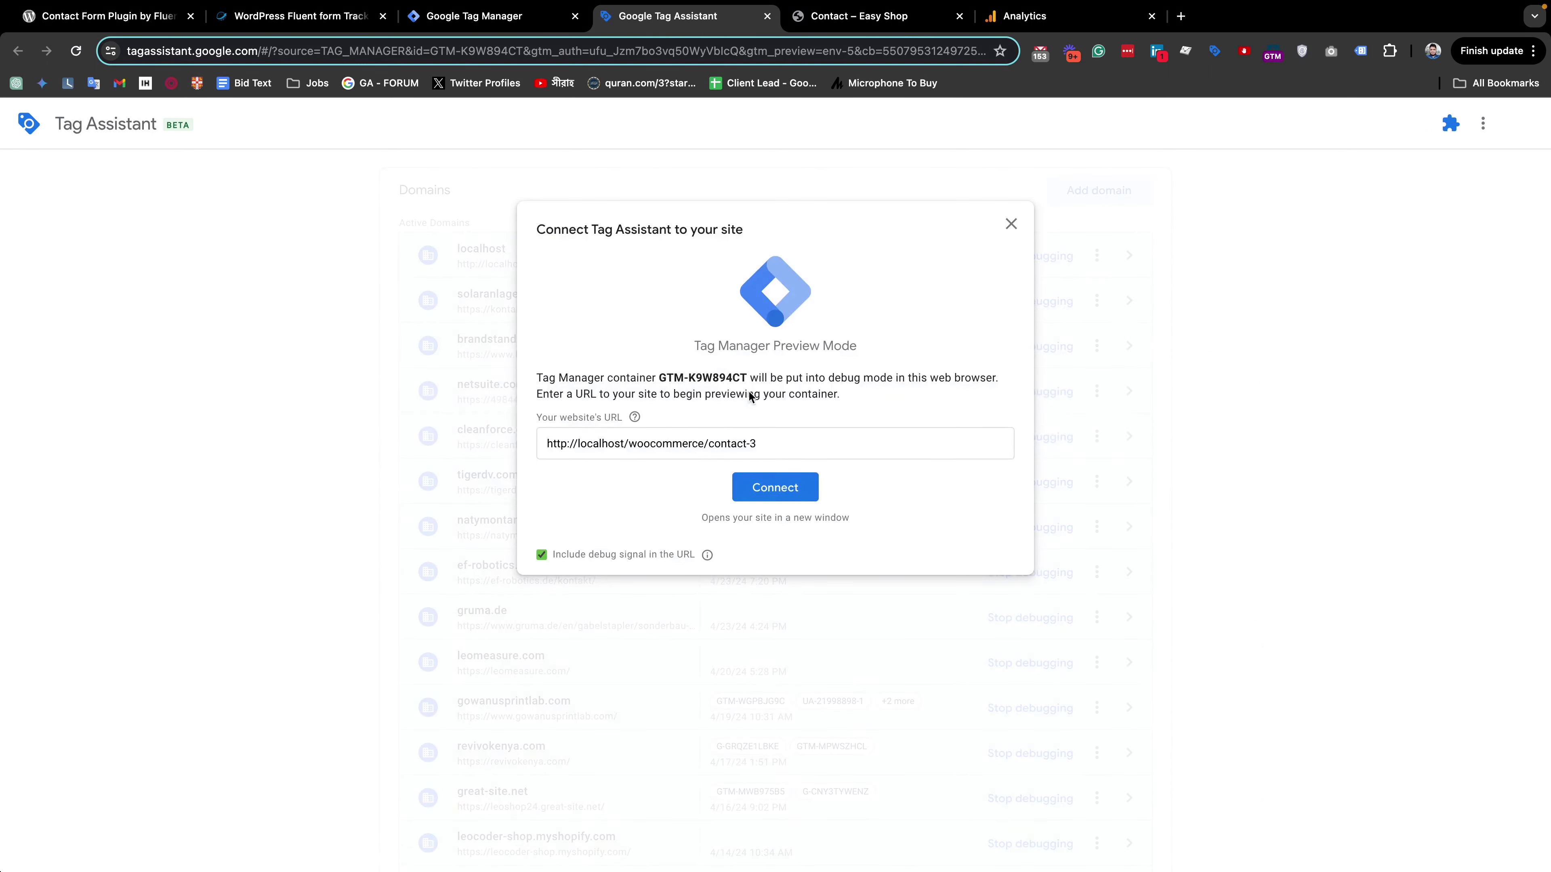
pyautogui.click(788, 496)
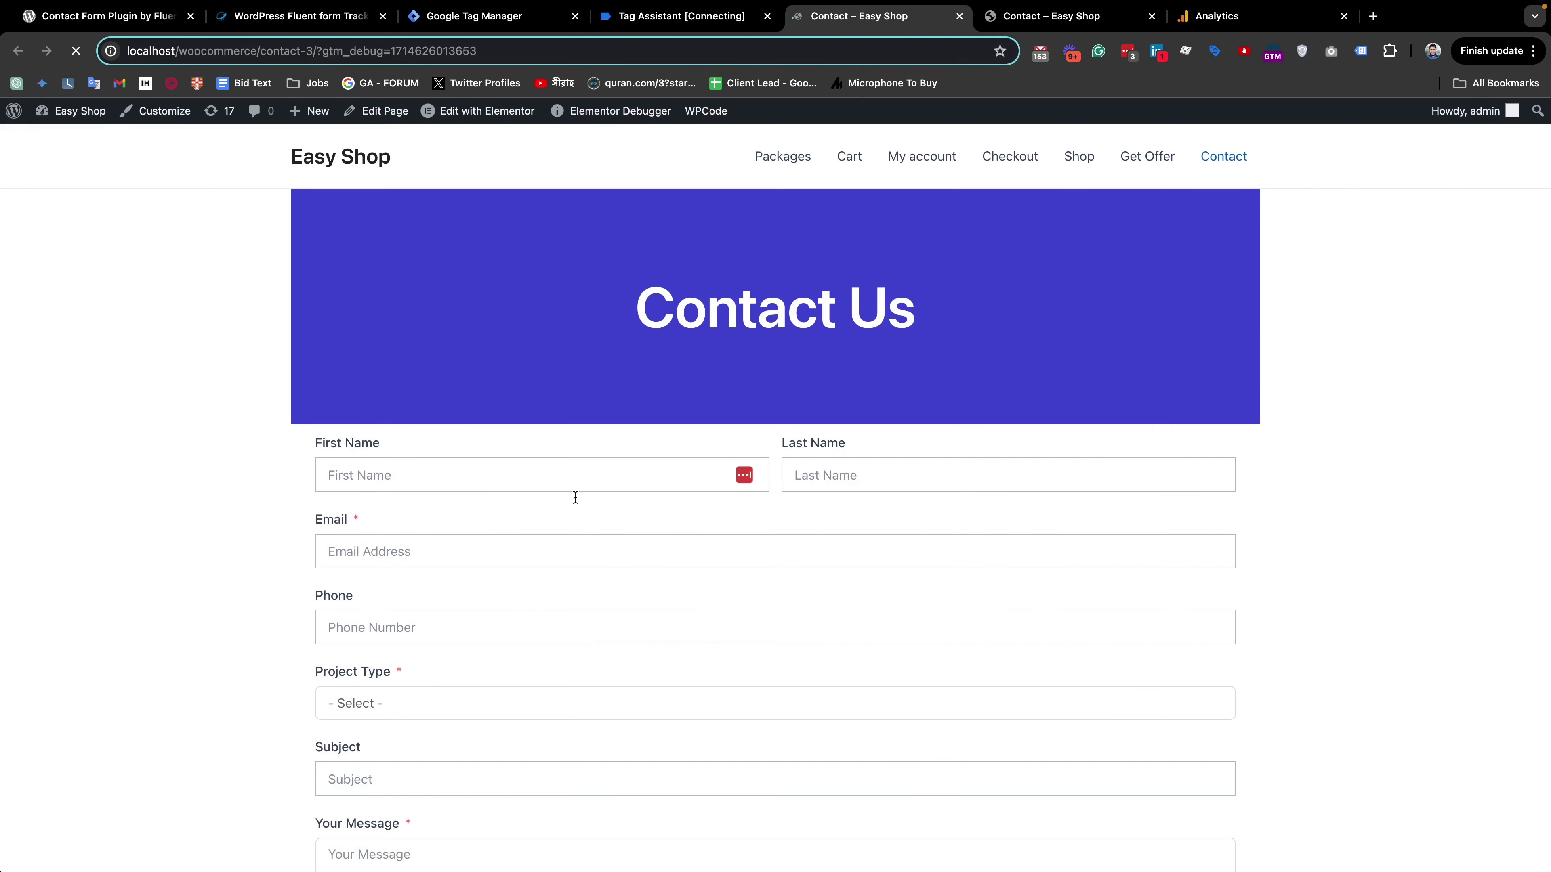
# Step: Fill the first name, last name and email fields from saved autofill suggestions
pyautogui.click(494, 480)
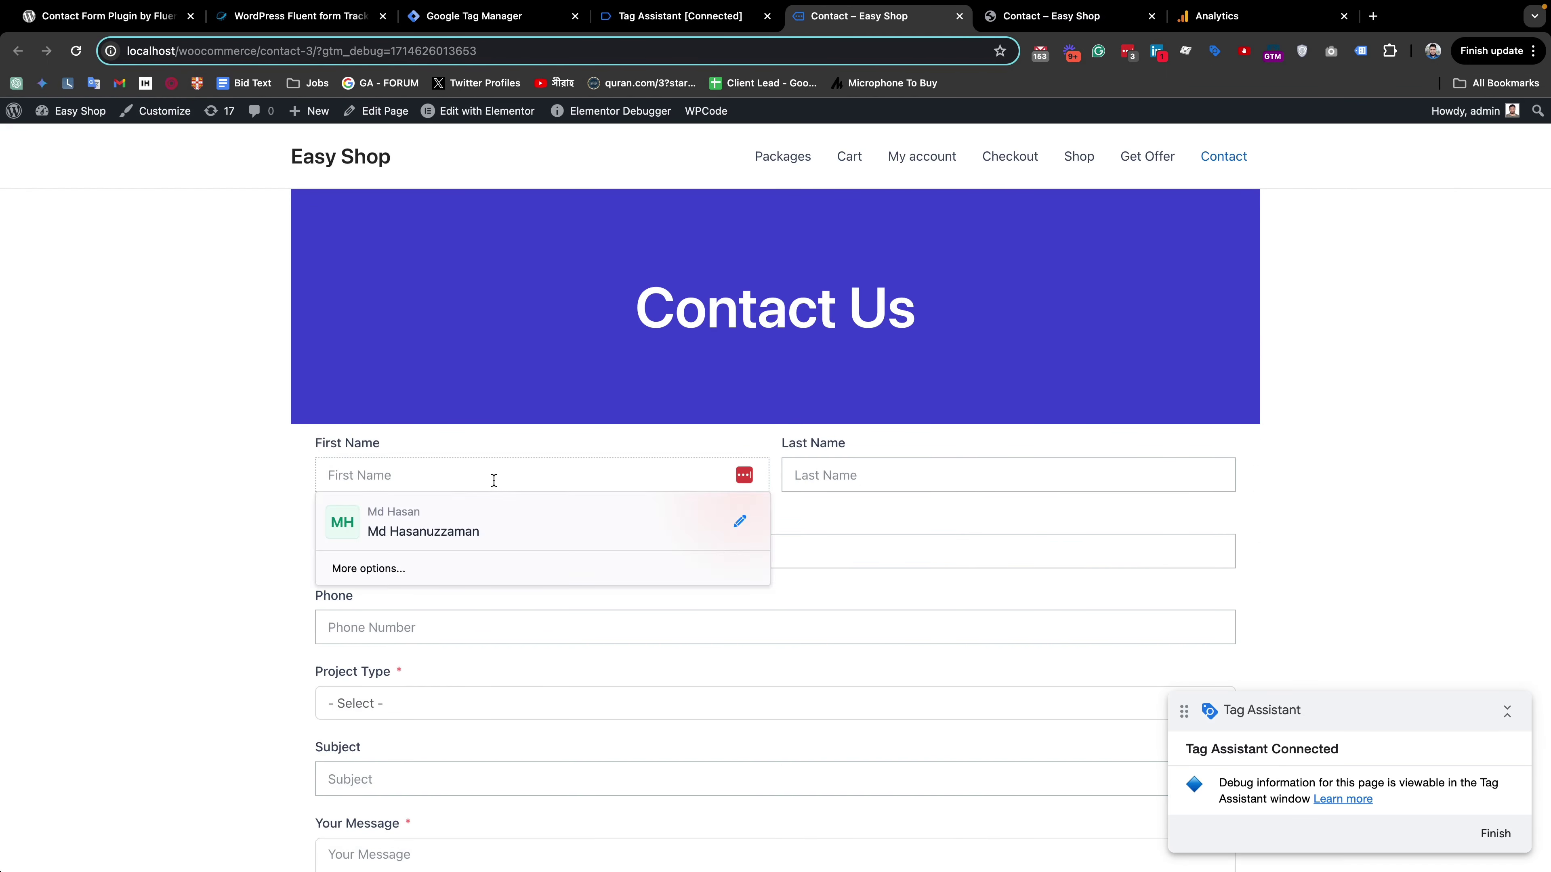
pyautogui.press('Down')
pyautogui.press('Return')
pyautogui.press('Tab')
pyautogui.press('Down')
pyautogui.press('Return')
pyautogui.press('Tab')
# Step: Enter a test phone number, subject 'Need tracking help' and message 'I need some tracking help for GA4', then submit
pyautogui.press('Down')
pyautogui.press('Return')
pyautogui.scroll(-3, 446, 475)
pyautogui.press('Tab')
pyautogui.write('345325325')
pyautogui.press('Tab')
pyautogui.press('Down')
pyautogui.press('Return')
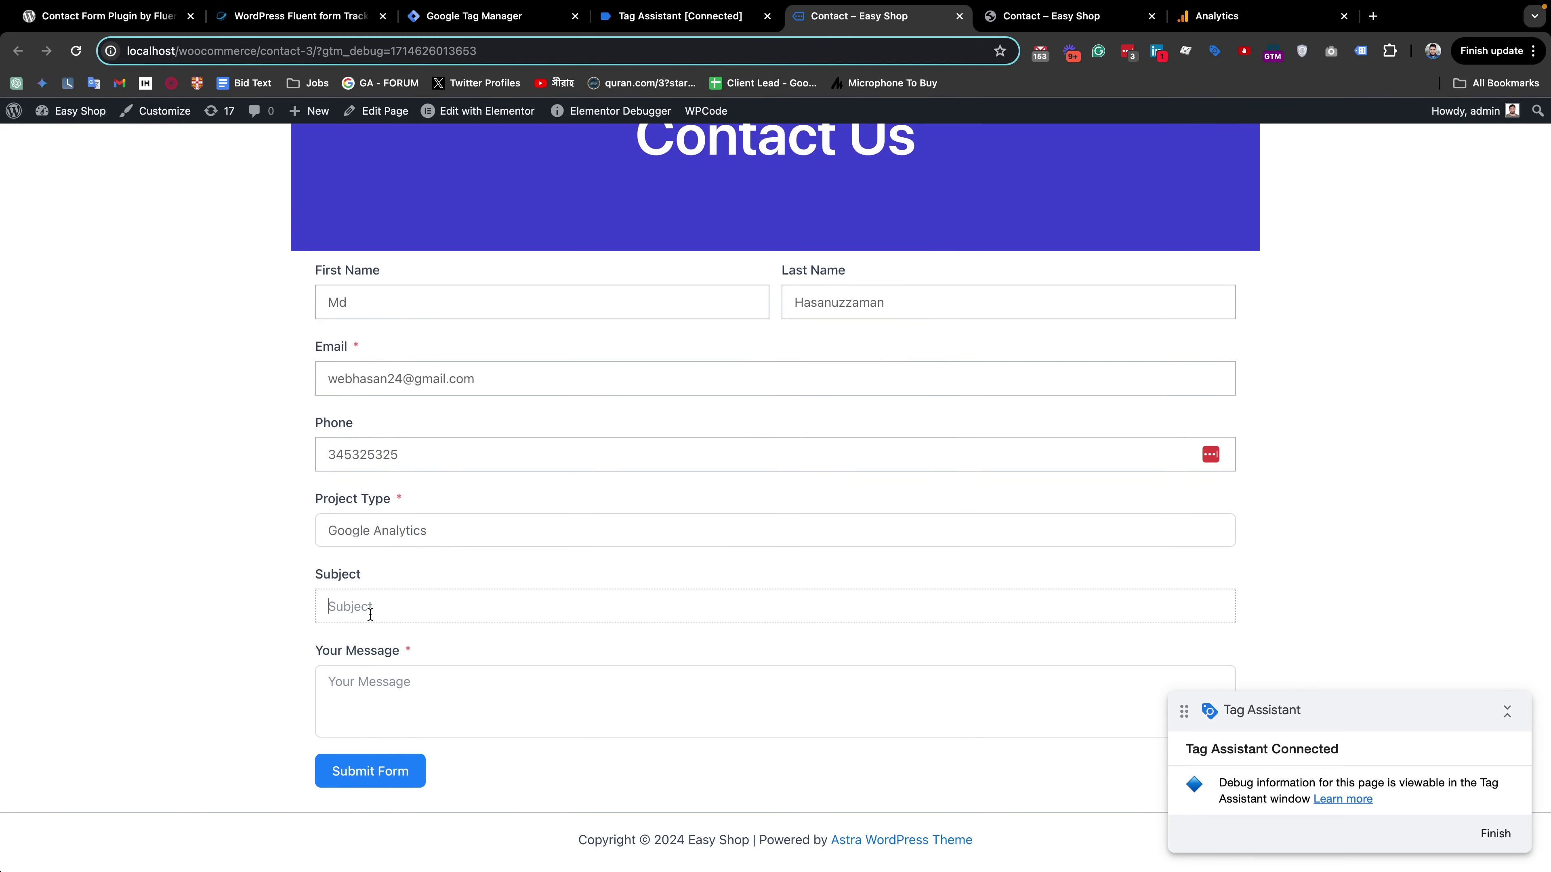
pyautogui.press('Tab')
pyautogui.write('Need tracking help')
pyautogui.press('Tab')
pyautogui.write('I need some tracking help for GA4')
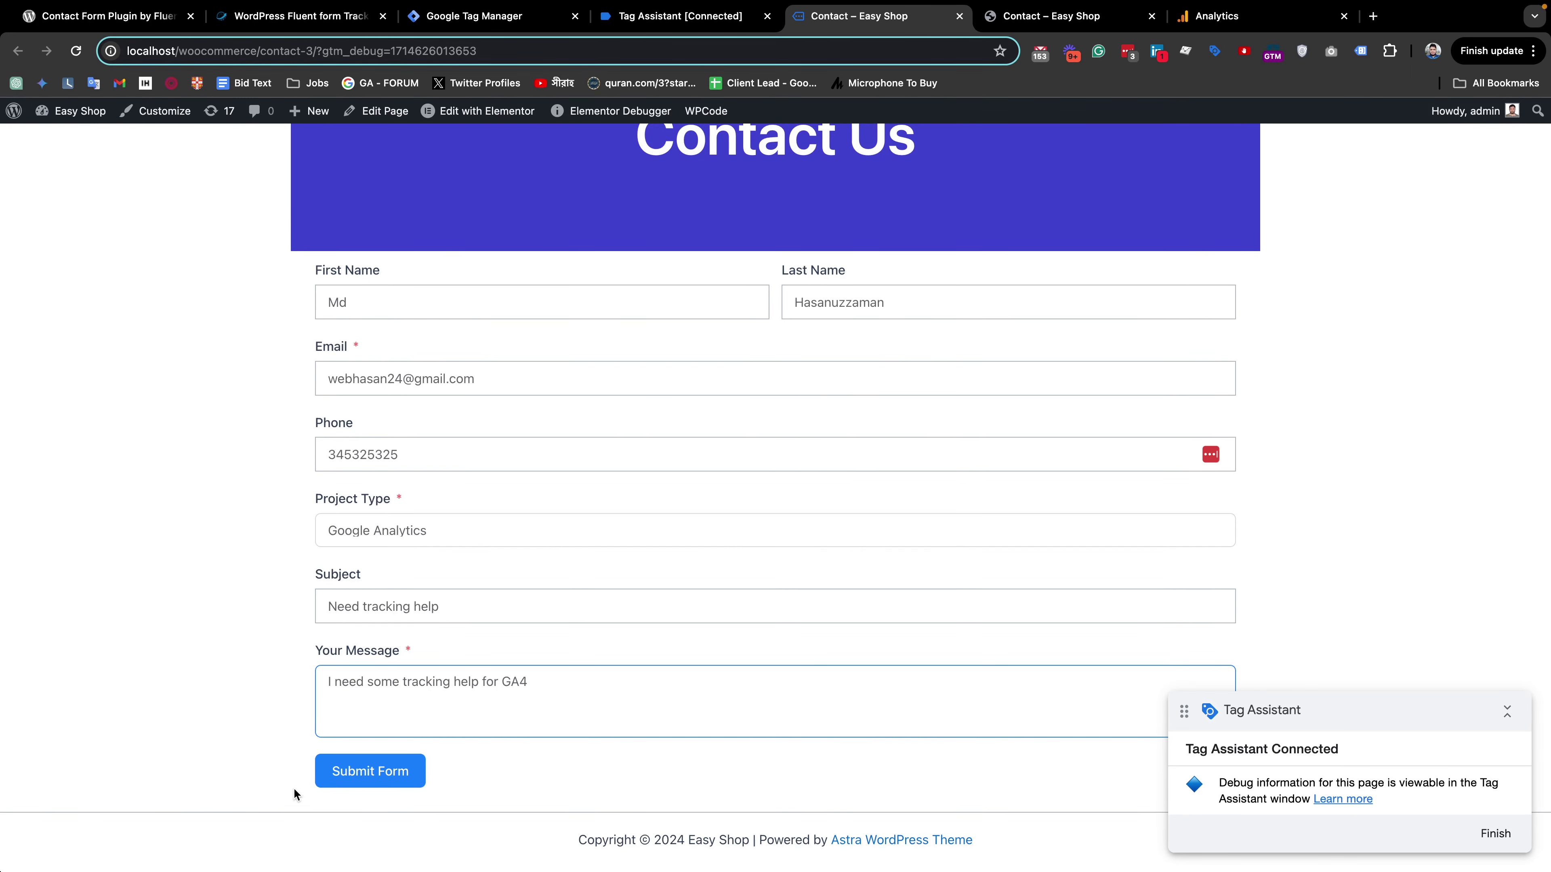
pyautogui.click(390, 772)
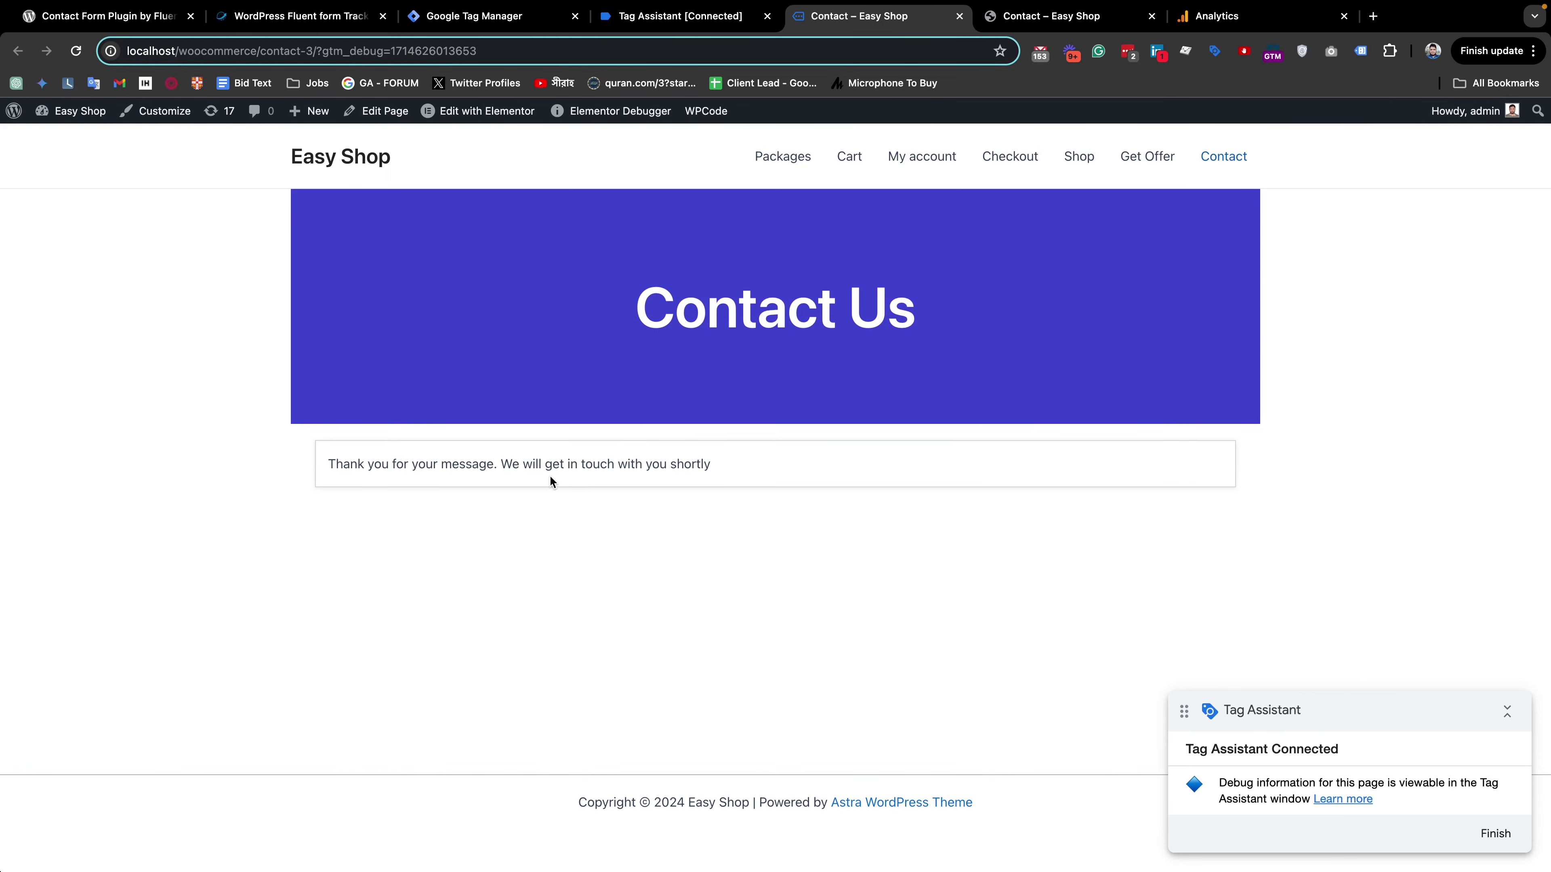
# Step: Open the fluent_form_submit event in Tag Assistant and expand its dataLayer.push API Call
pyautogui.click(711, 17)
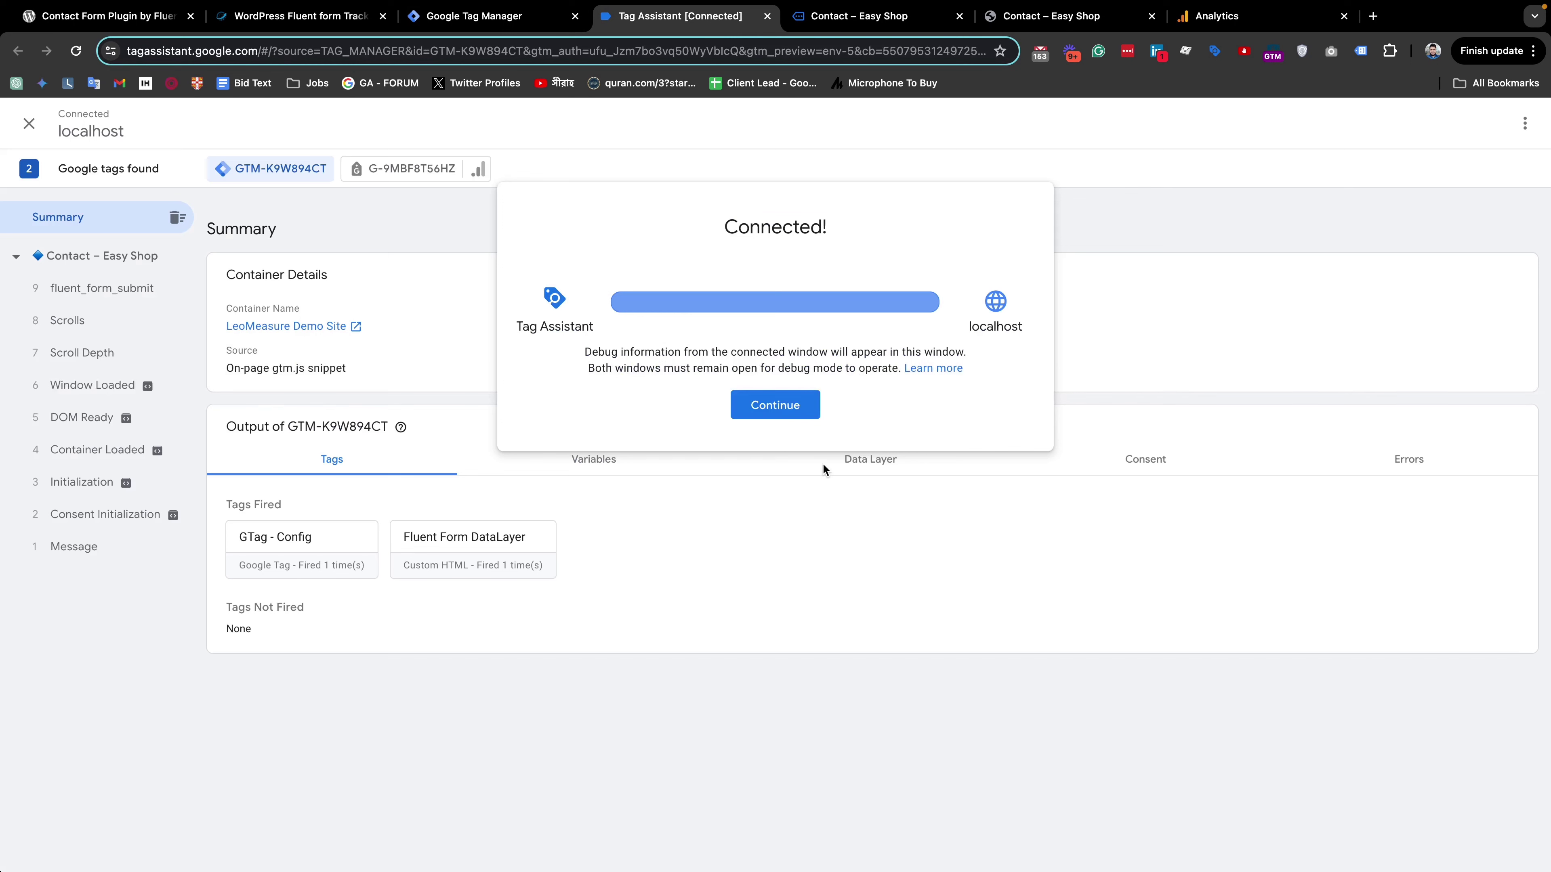
pyautogui.click(784, 405)
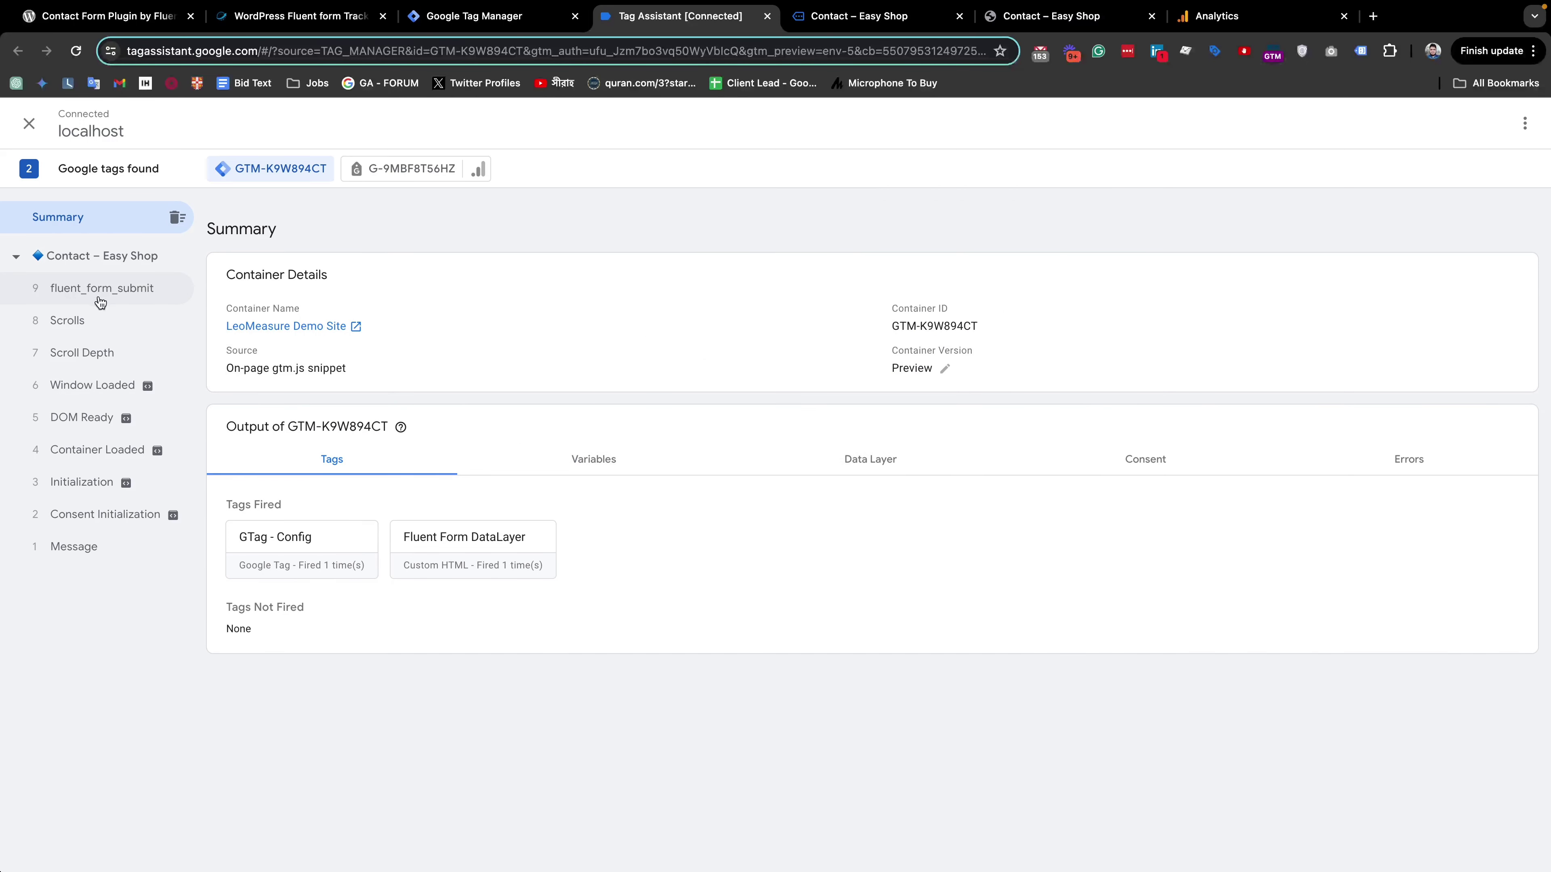
pyautogui.click(111, 294)
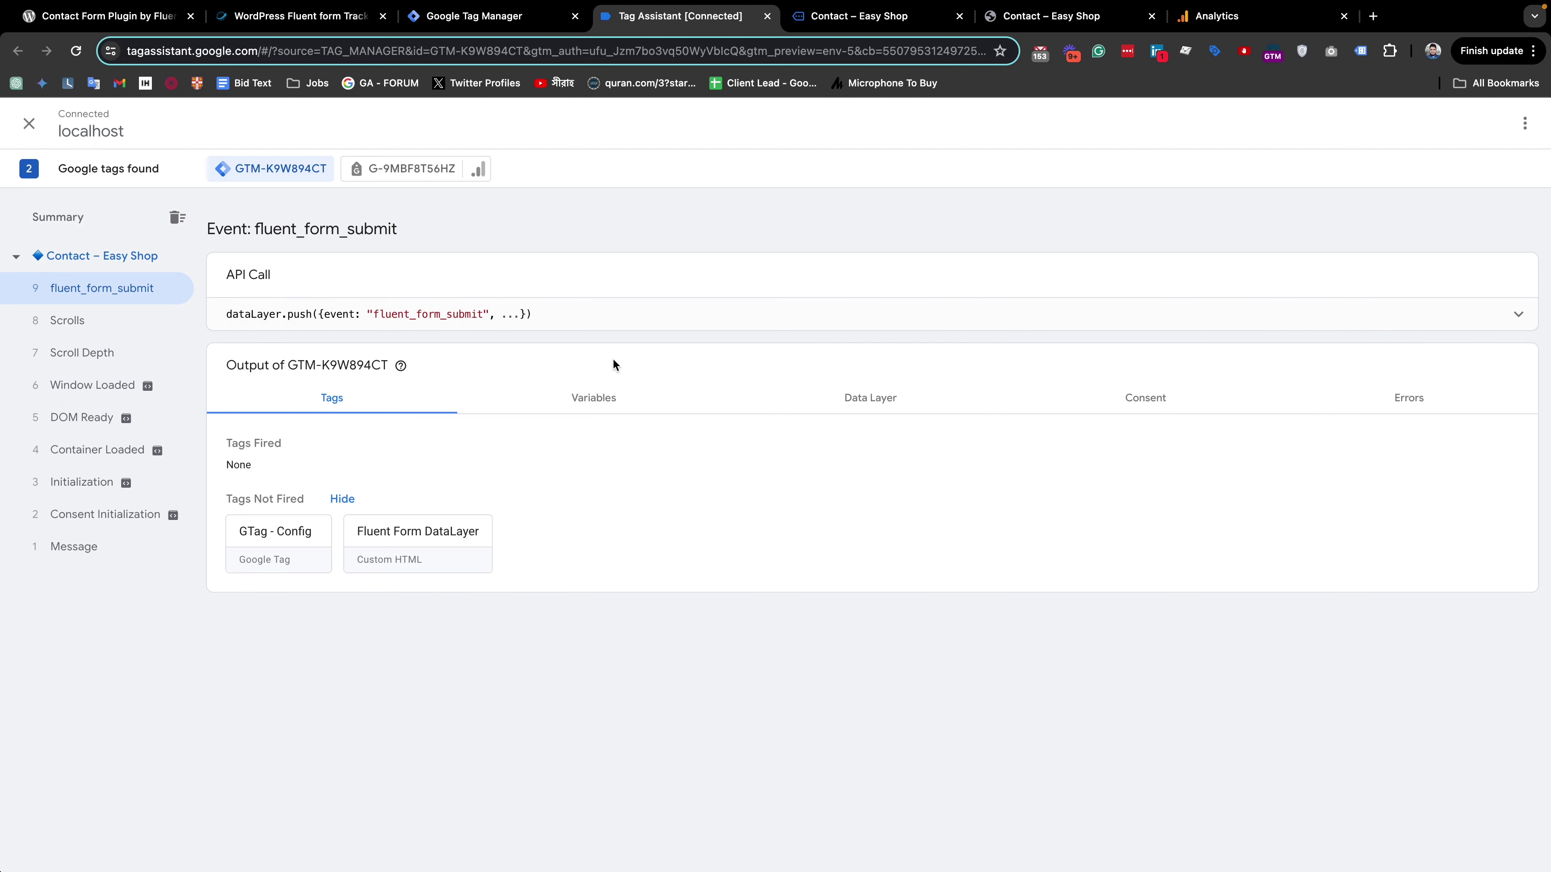
pyautogui.click(869, 403)
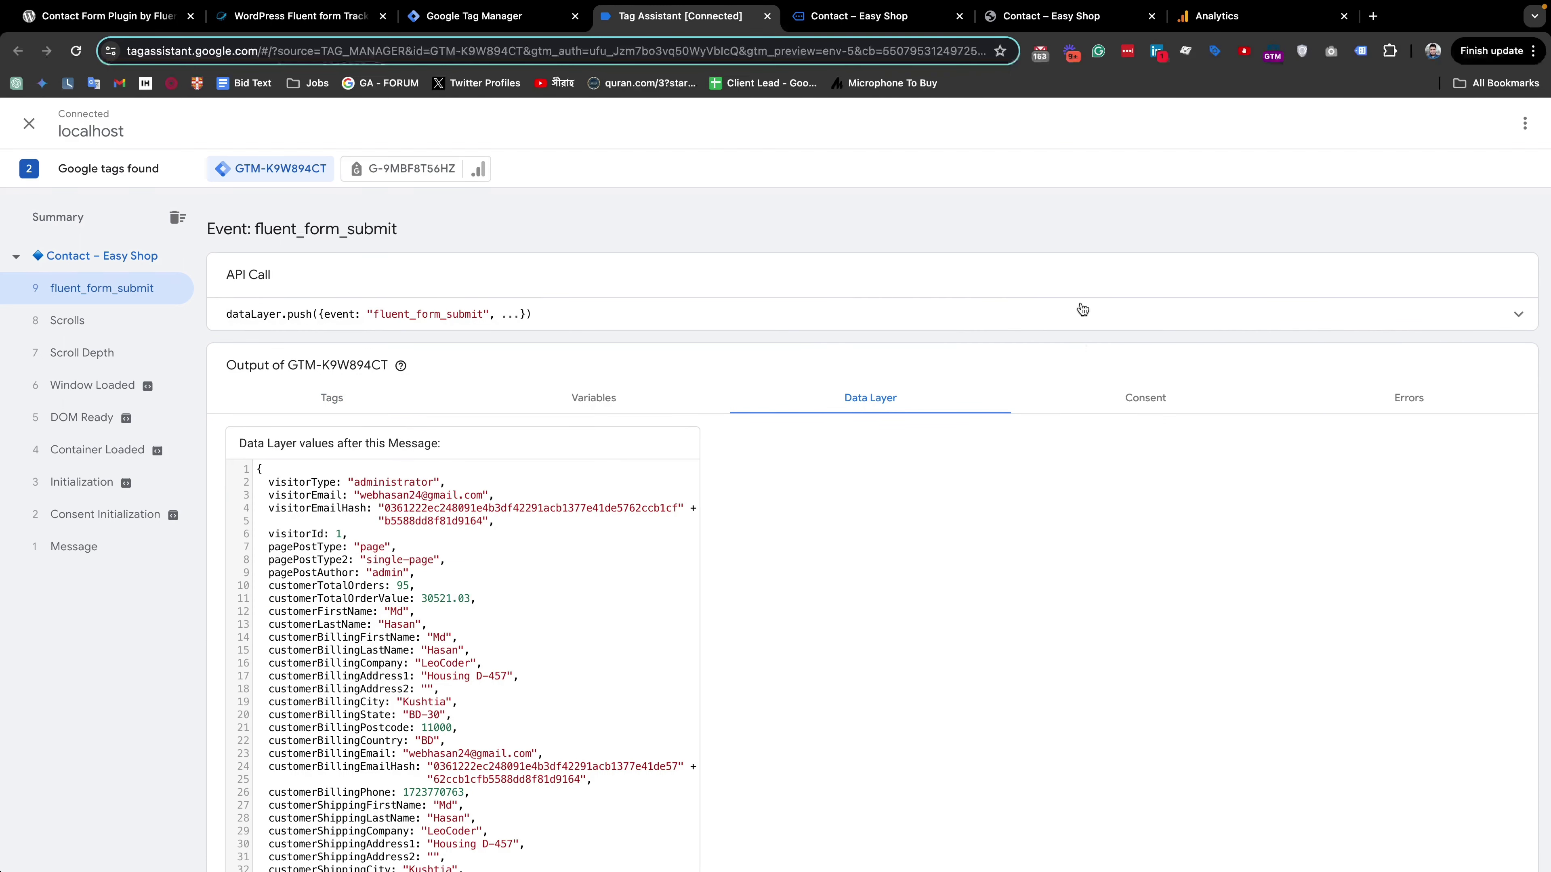
pyautogui.click(1518, 319)
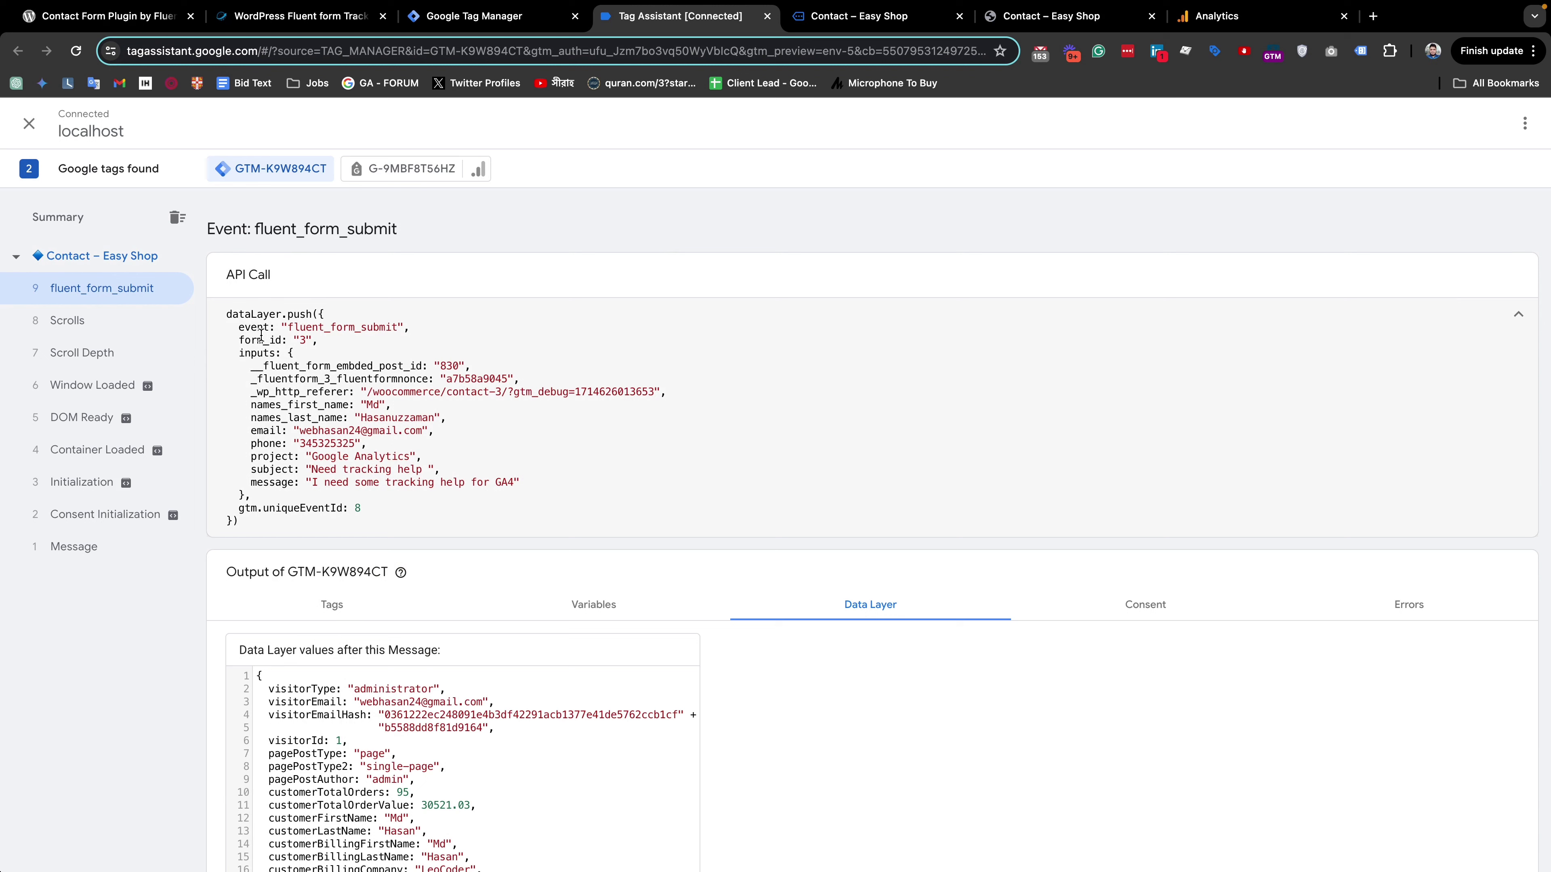
# Step: Highlight the event name, submitted email, form_id 3 and project 'Google Analytics' in the pushed data
pyautogui.moveTo(286, 328); pyautogui.dragTo(377, 329)
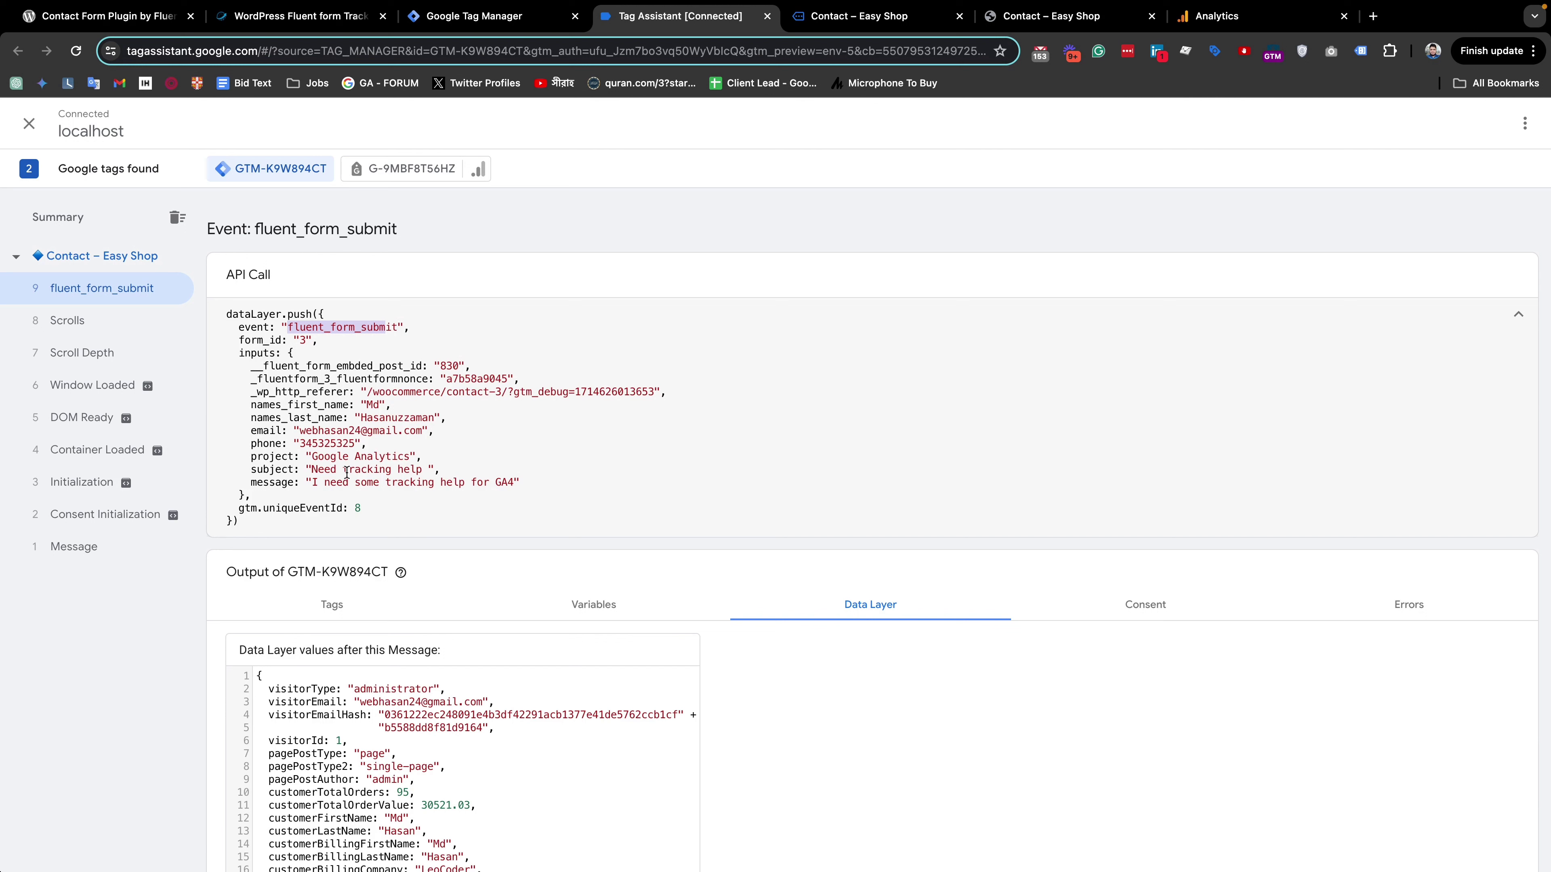
pyautogui.moveTo(250, 430); pyautogui.dragTo(440, 429)
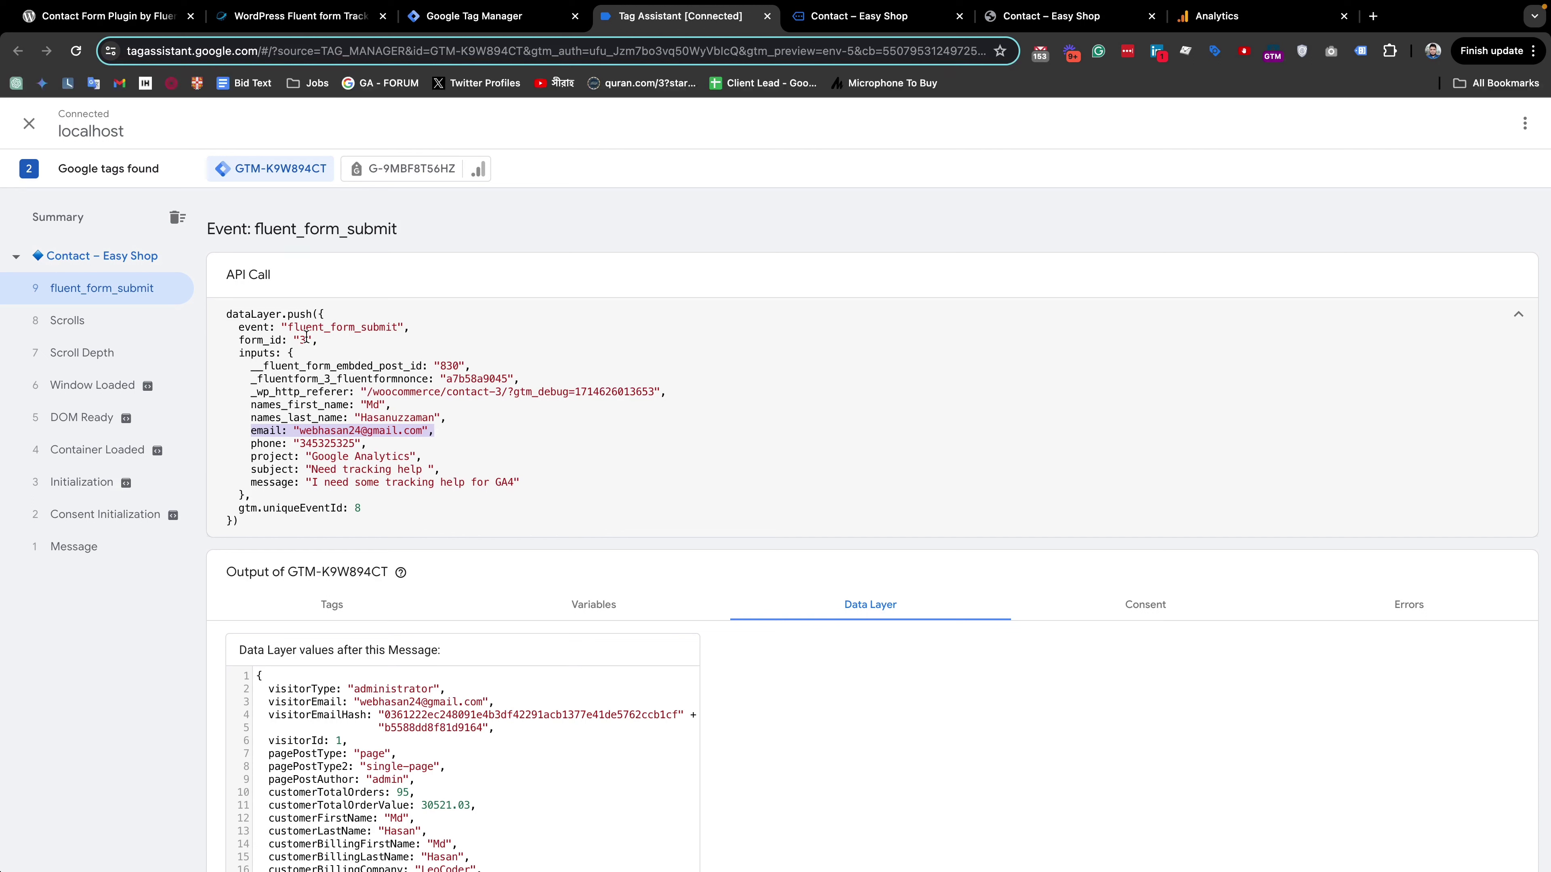
pyautogui.moveTo(293, 328); pyautogui.dragTo(409, 332)
pyautogui.moveTo(235, 340); pyautogui.dragTo(317, 340)
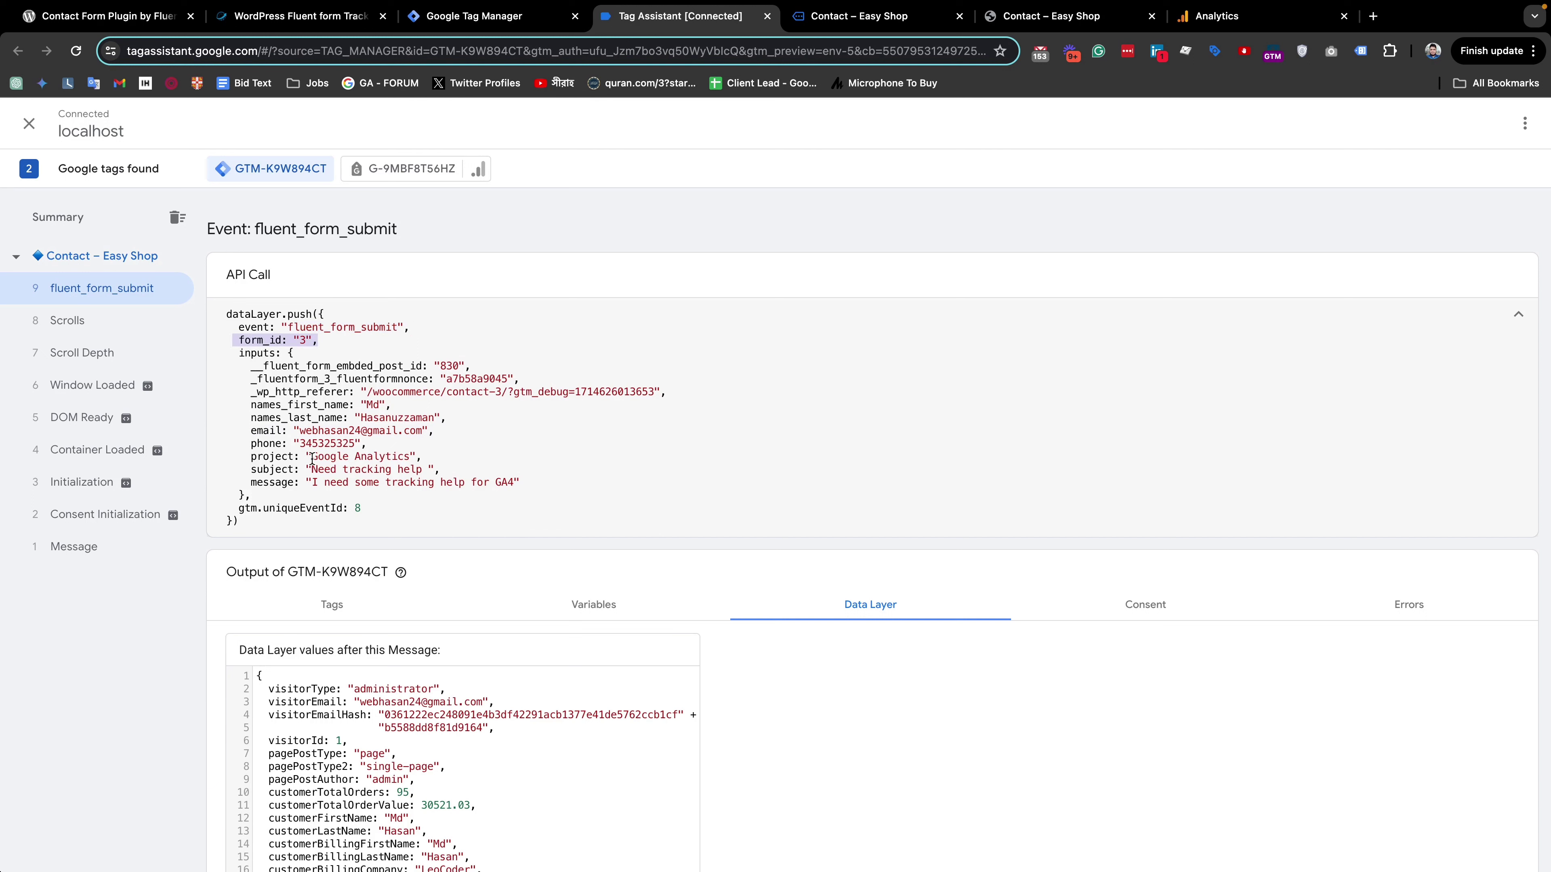
pyautogui.moveTo(312, 459); pyautogui.dragTo(400, 456)
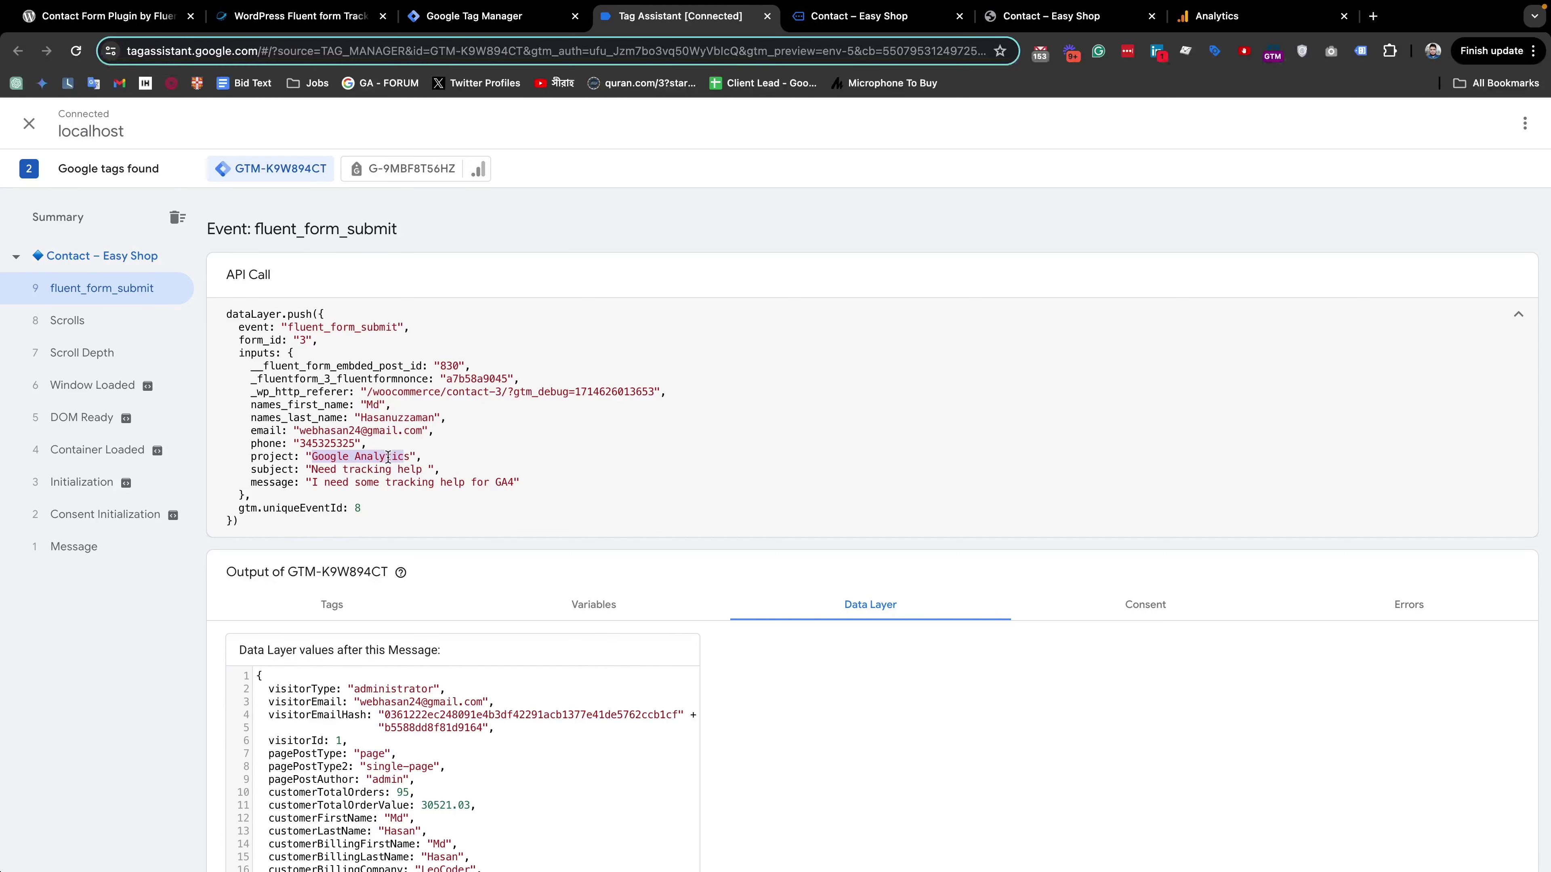
pyautogui.moveTo(244, 452); pyautogui.dragTo(408, 457)
# Step: Reload the Easy Shop contact page to clear the form, then go back to the Tag Manager Tags list
pyautogui.hotkey('ctrl', 'Tab')
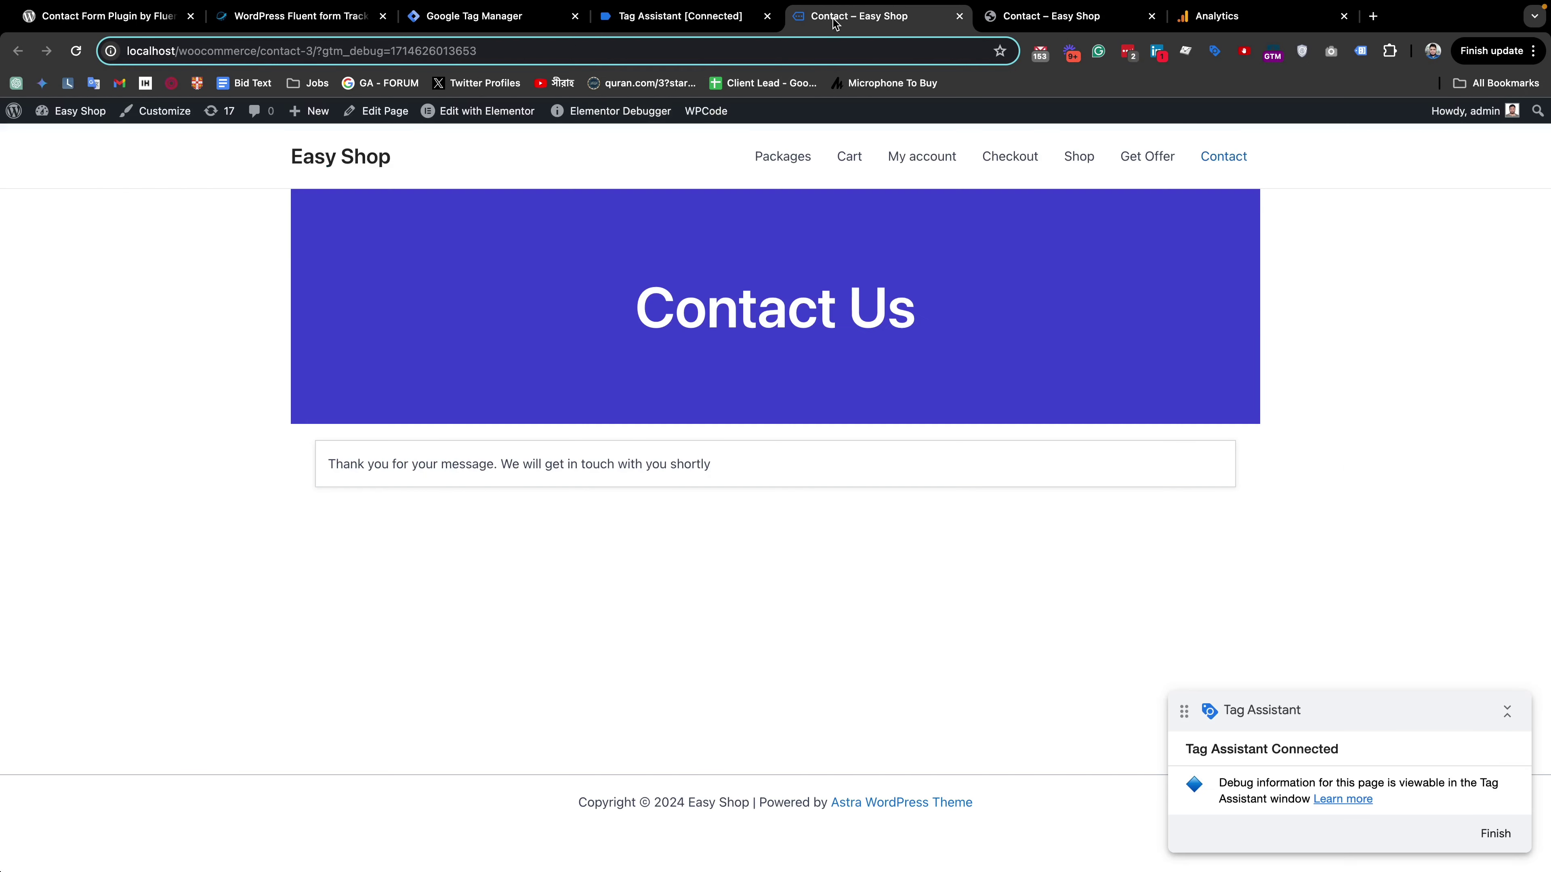
pyautogui.click(75, 51)
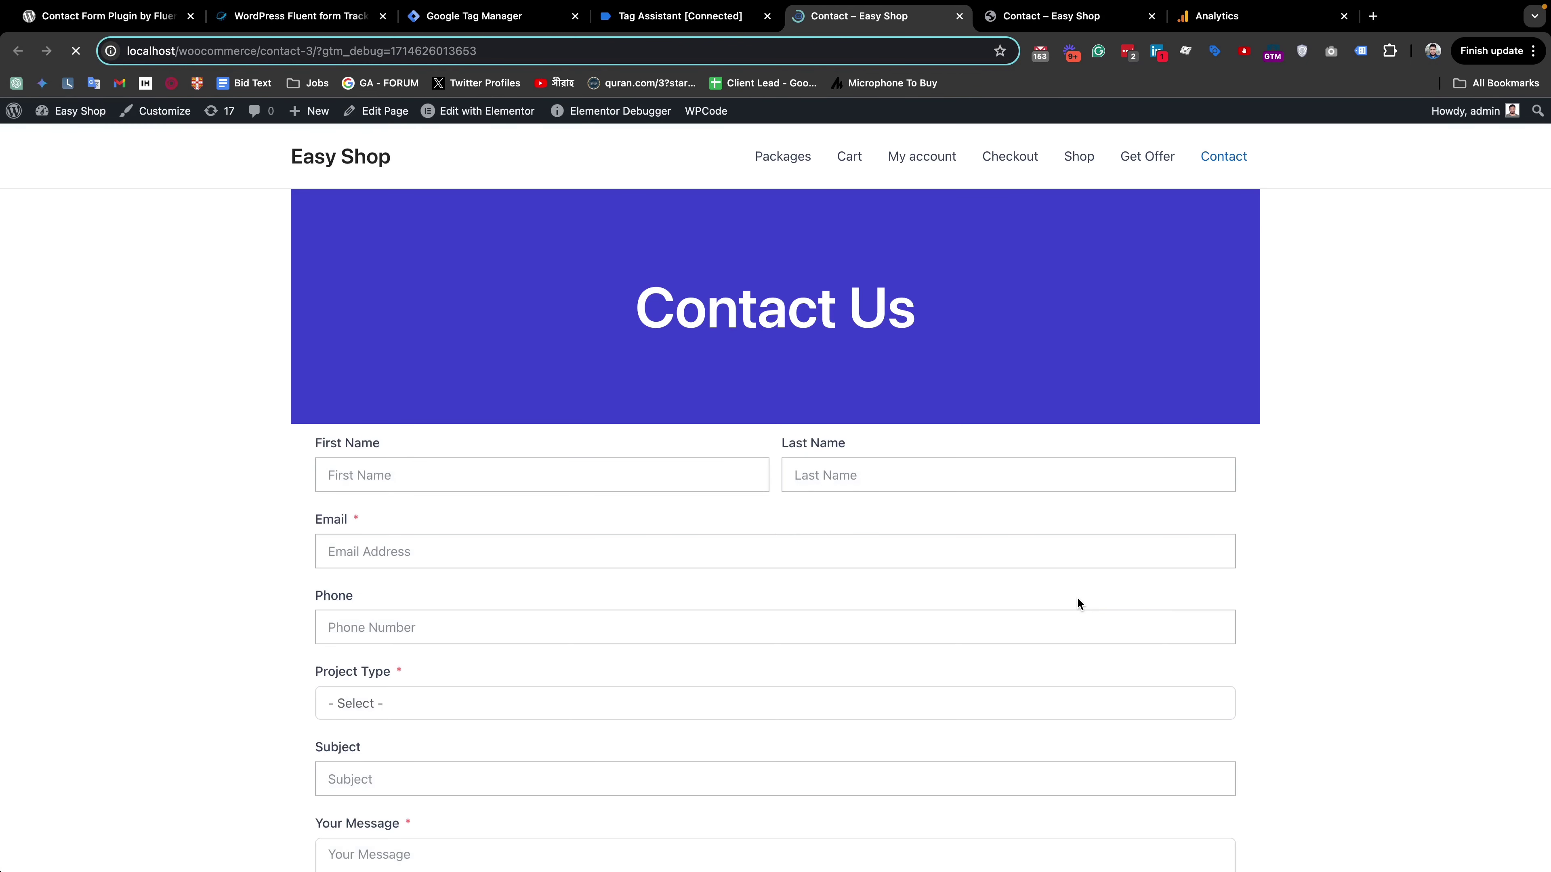
pyautogui.scroll(-3, 629, 455)
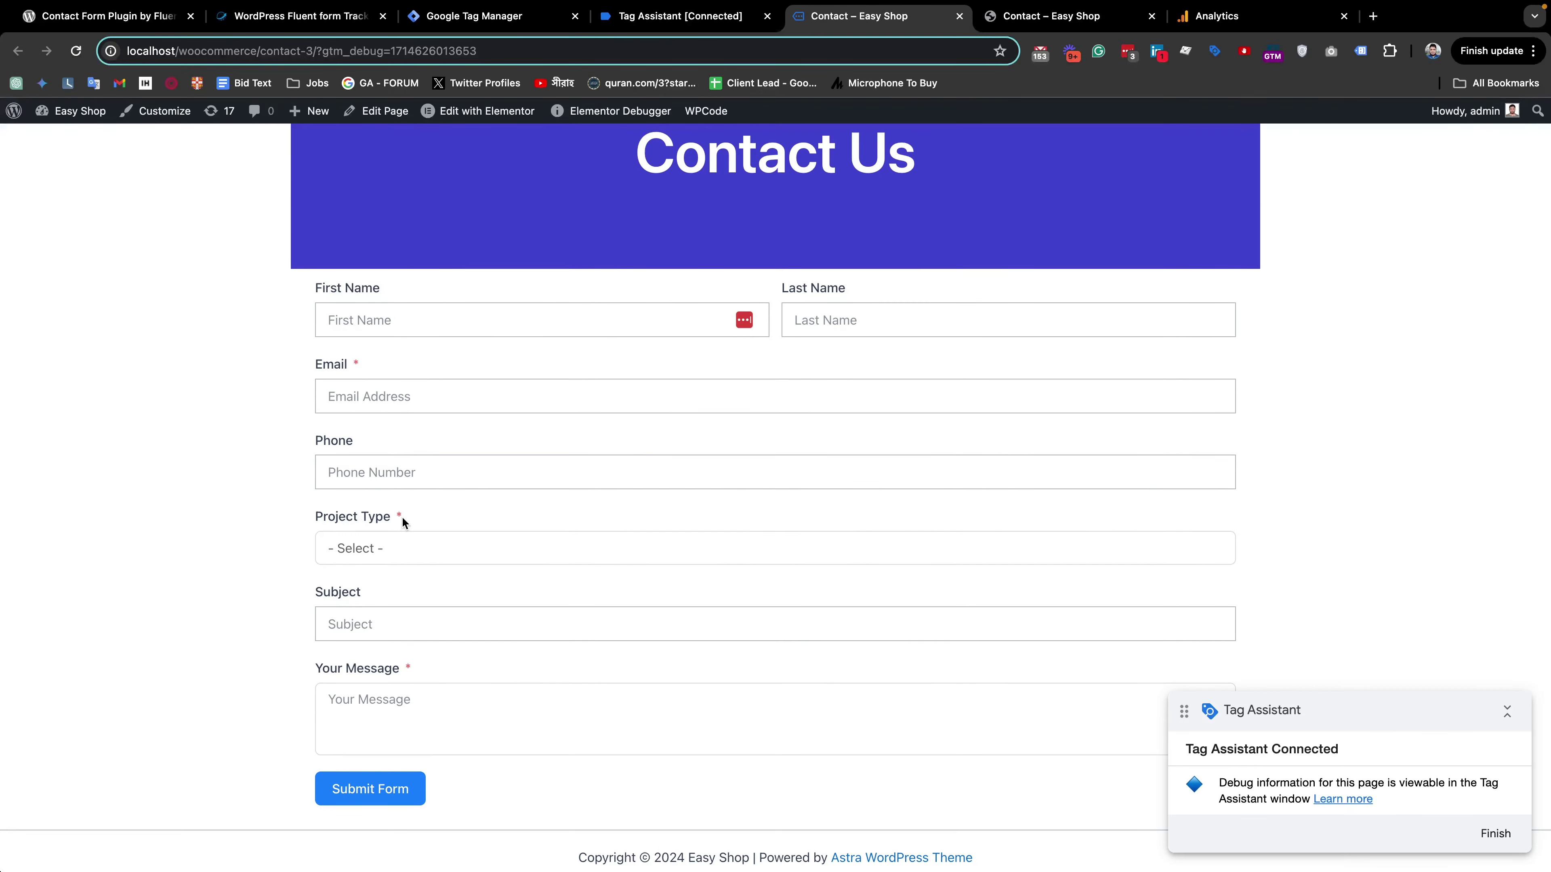
pyautogui.moveTo(401, 516)
pyautogui.mouseDown()
pyautogui.moveTo(296, 513)
pyautogui.moveTo(385, 520)
pyautogui.mouseUp()
pyautogui.click(284, 521)
pyautogui.scroll(2, 433, 278)
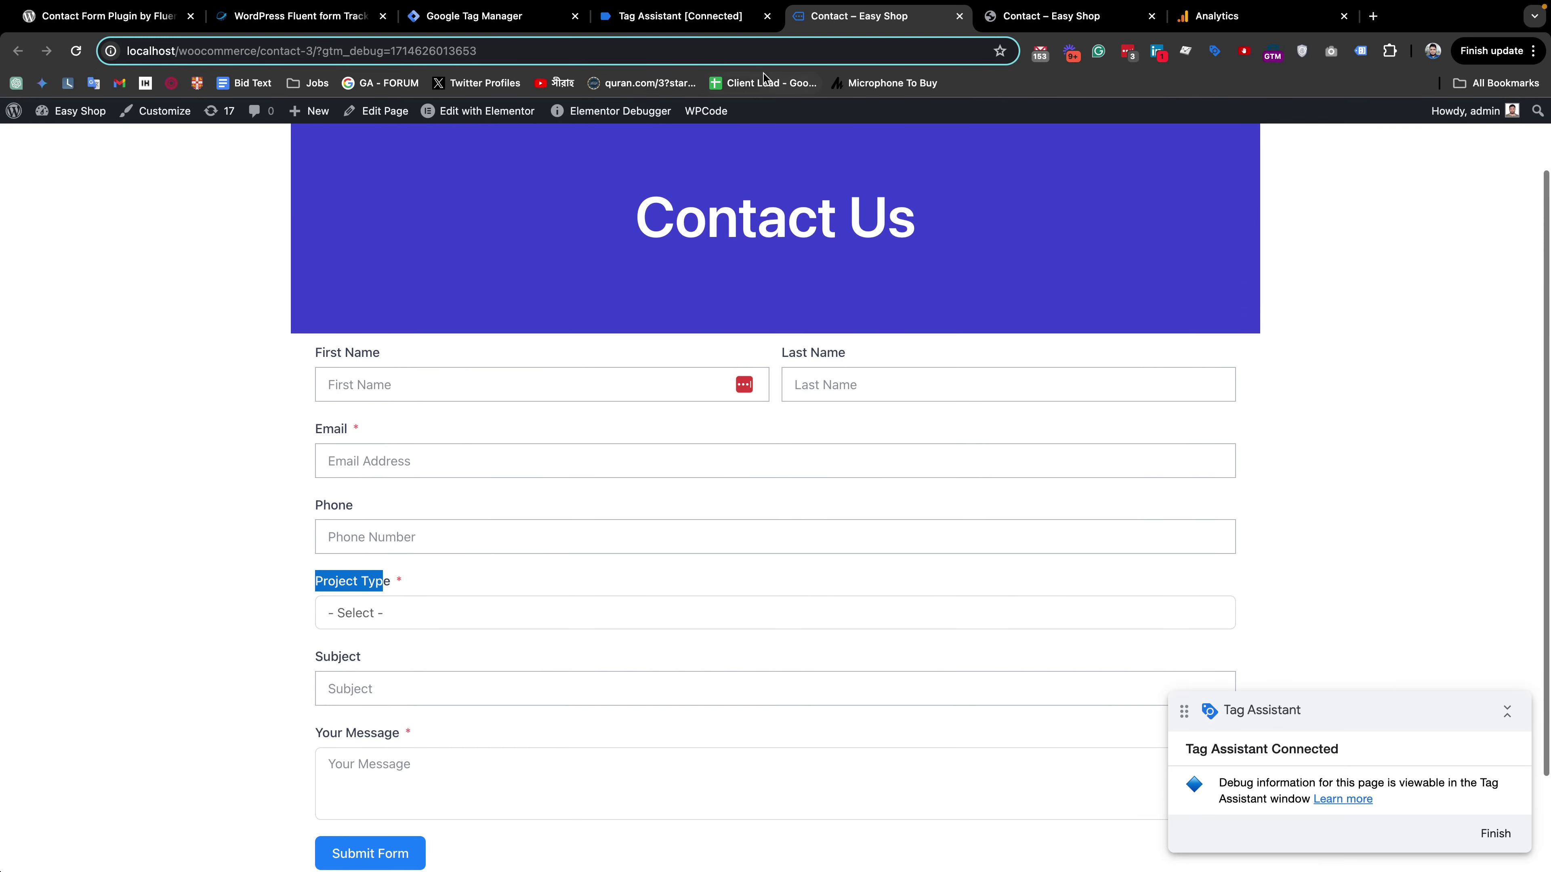
pyautogui.click(689, 18)
pyautogui.click(505, 15)
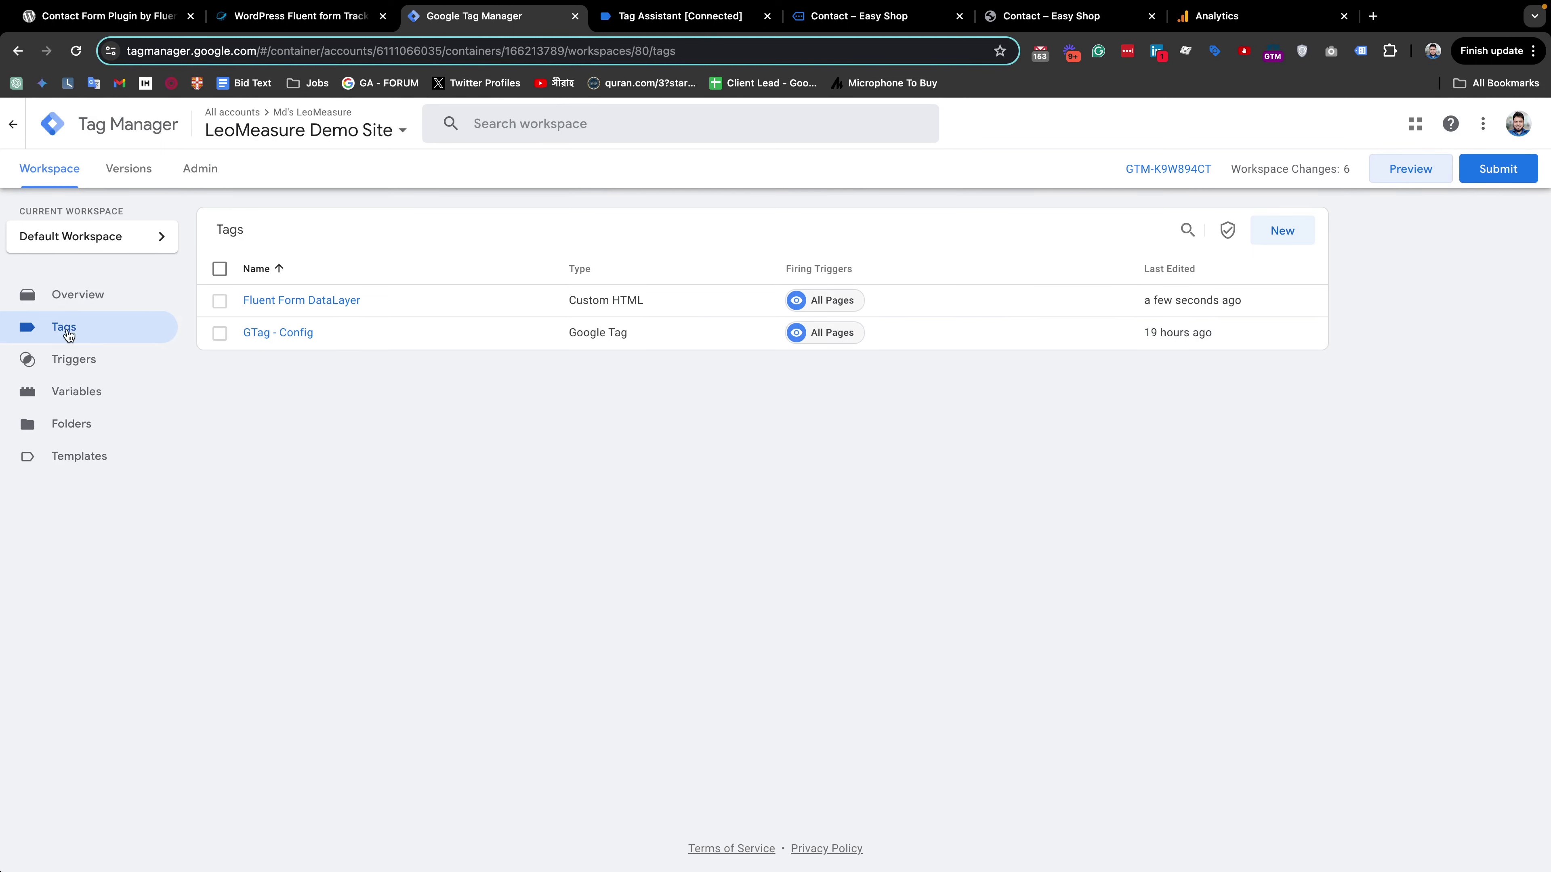
# Step: Start a new trigger named 'Fluent Form Submit' of type Custom Event
pyautogui.click(92, 369)
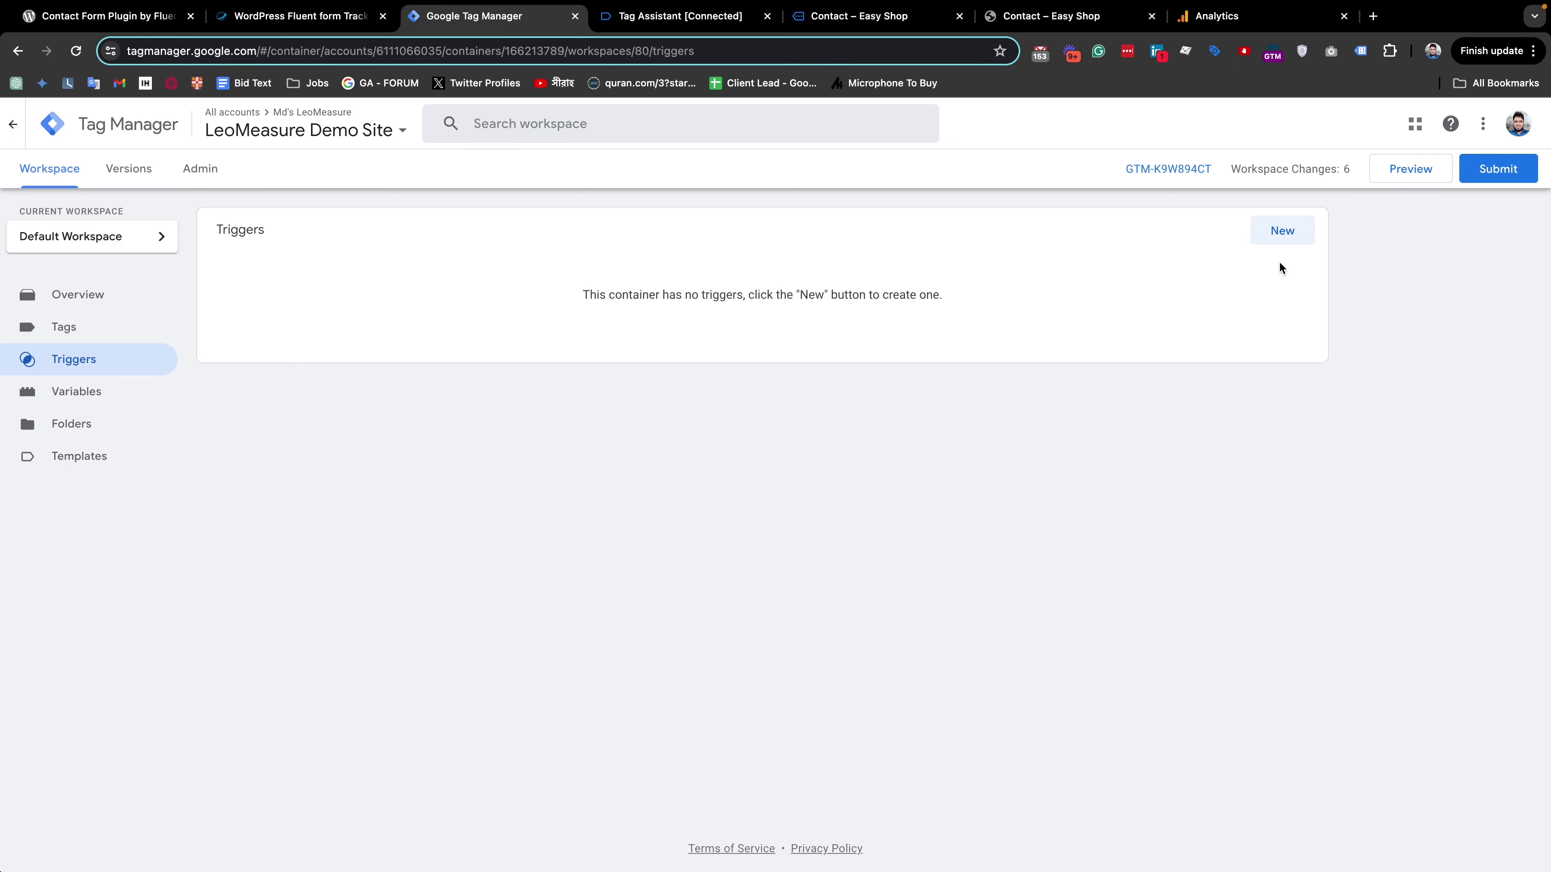
pyautogui.click(1283, 231)
pyautogui.click(492, 130)
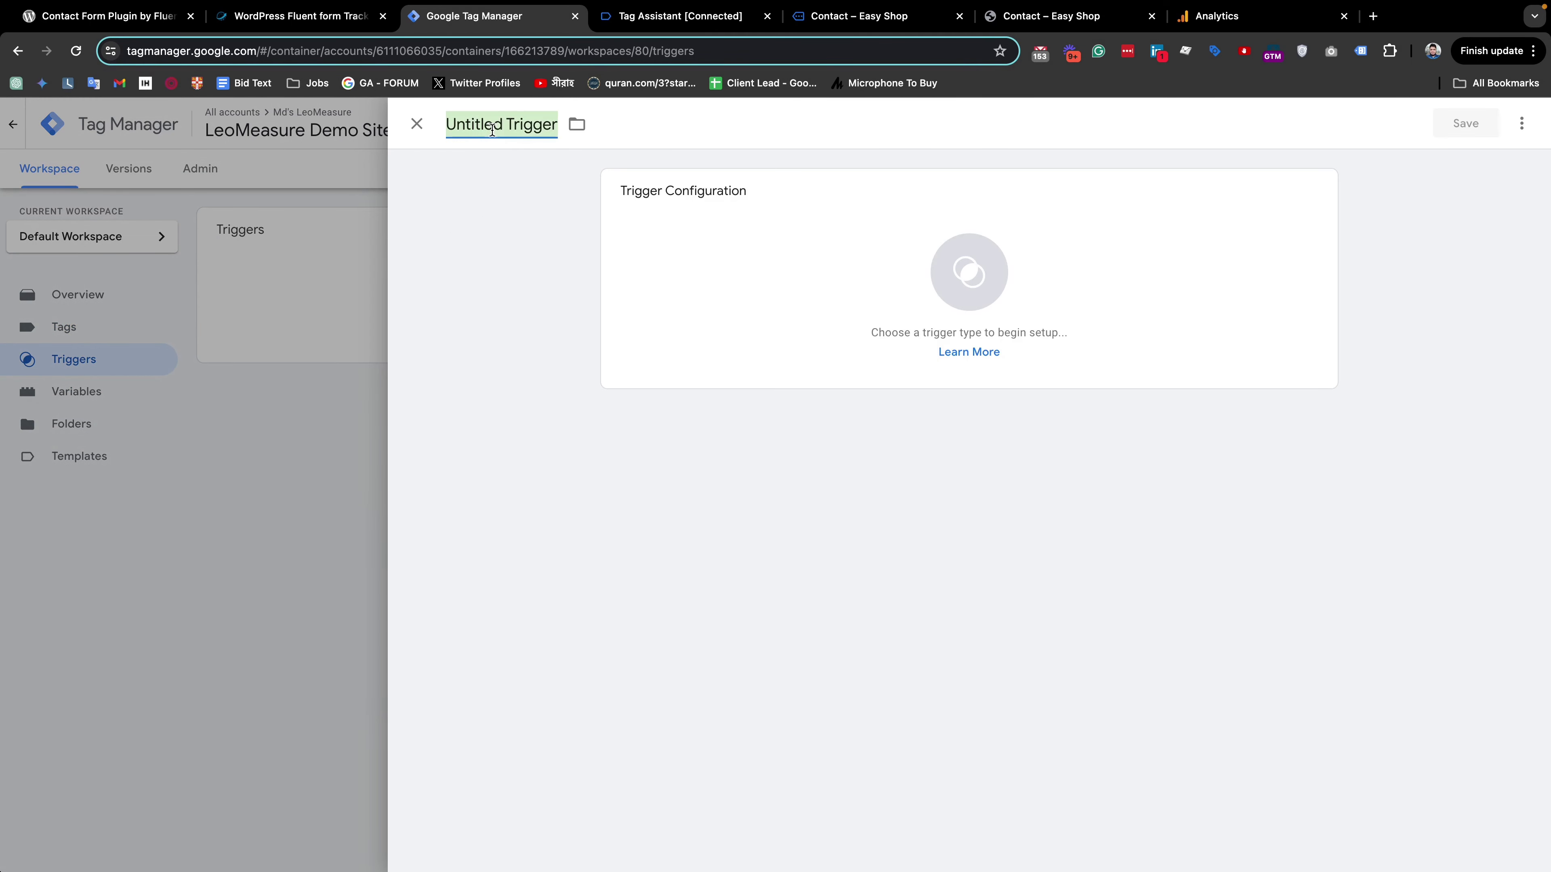
pyautogui.press('BackSpace')
pyautogui.write('Fluent Form Submit')
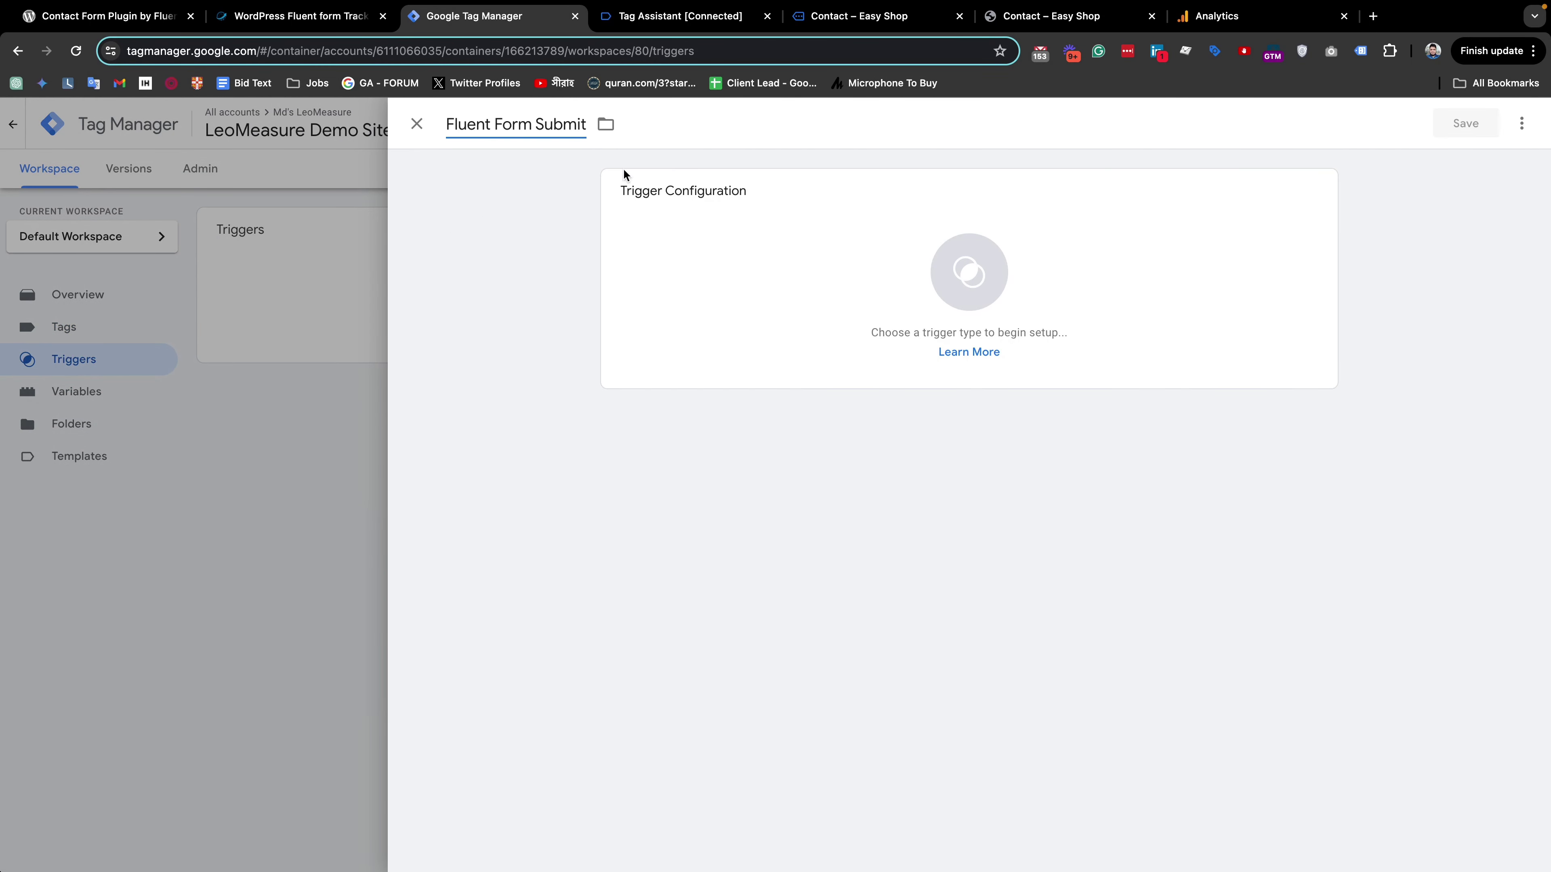
pyautogui.click(976, 286)
pyautogui.click(1052, 555)
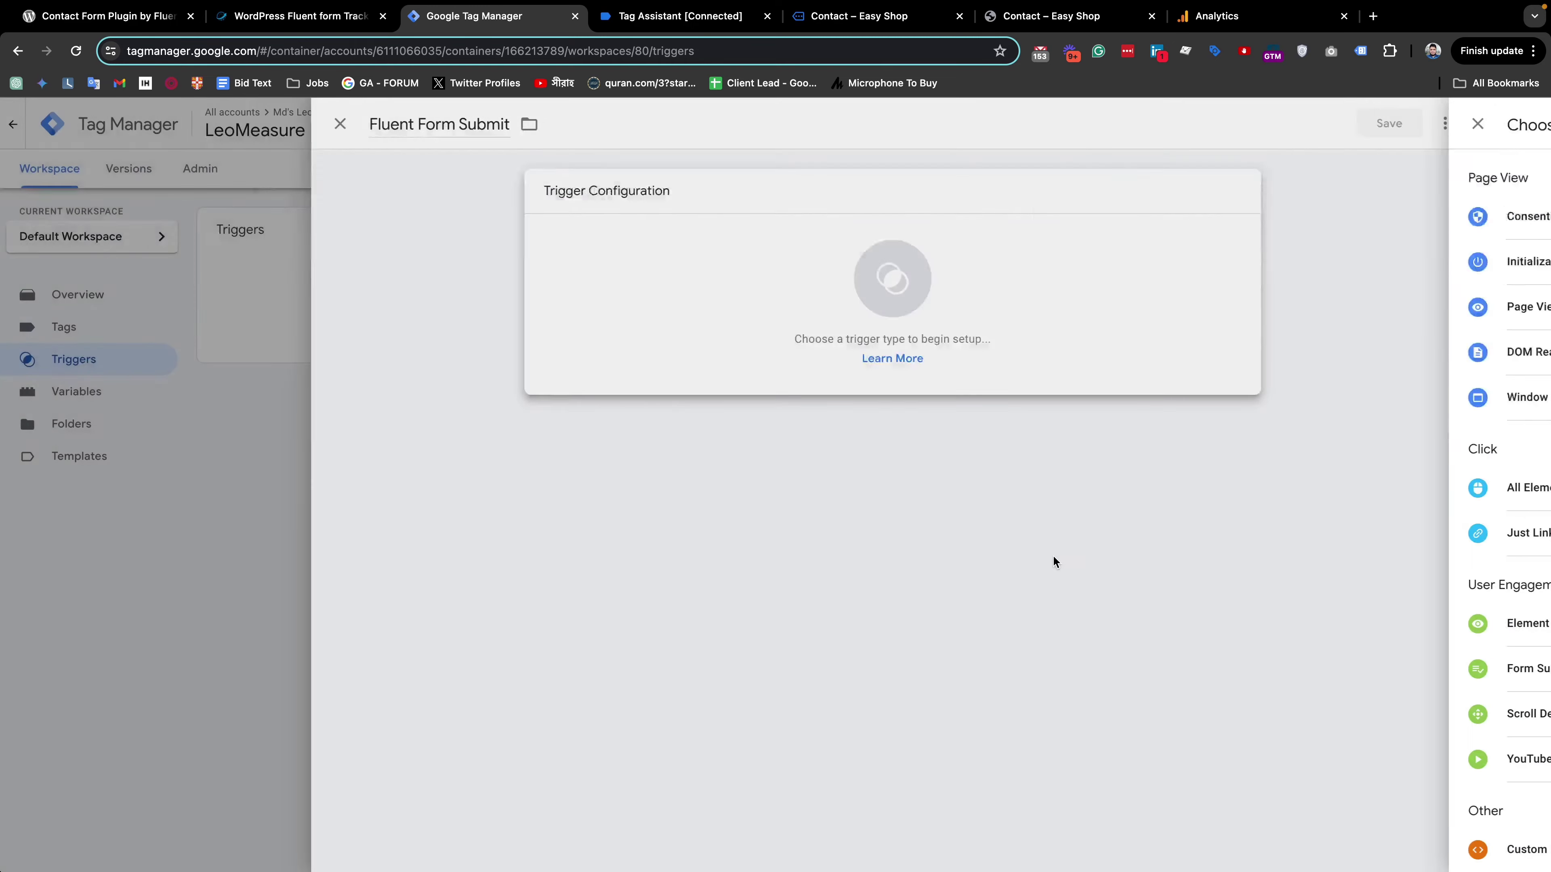
pyautogui.click(971, 275)
pyautogui.scroll(-2, 1211, 441)
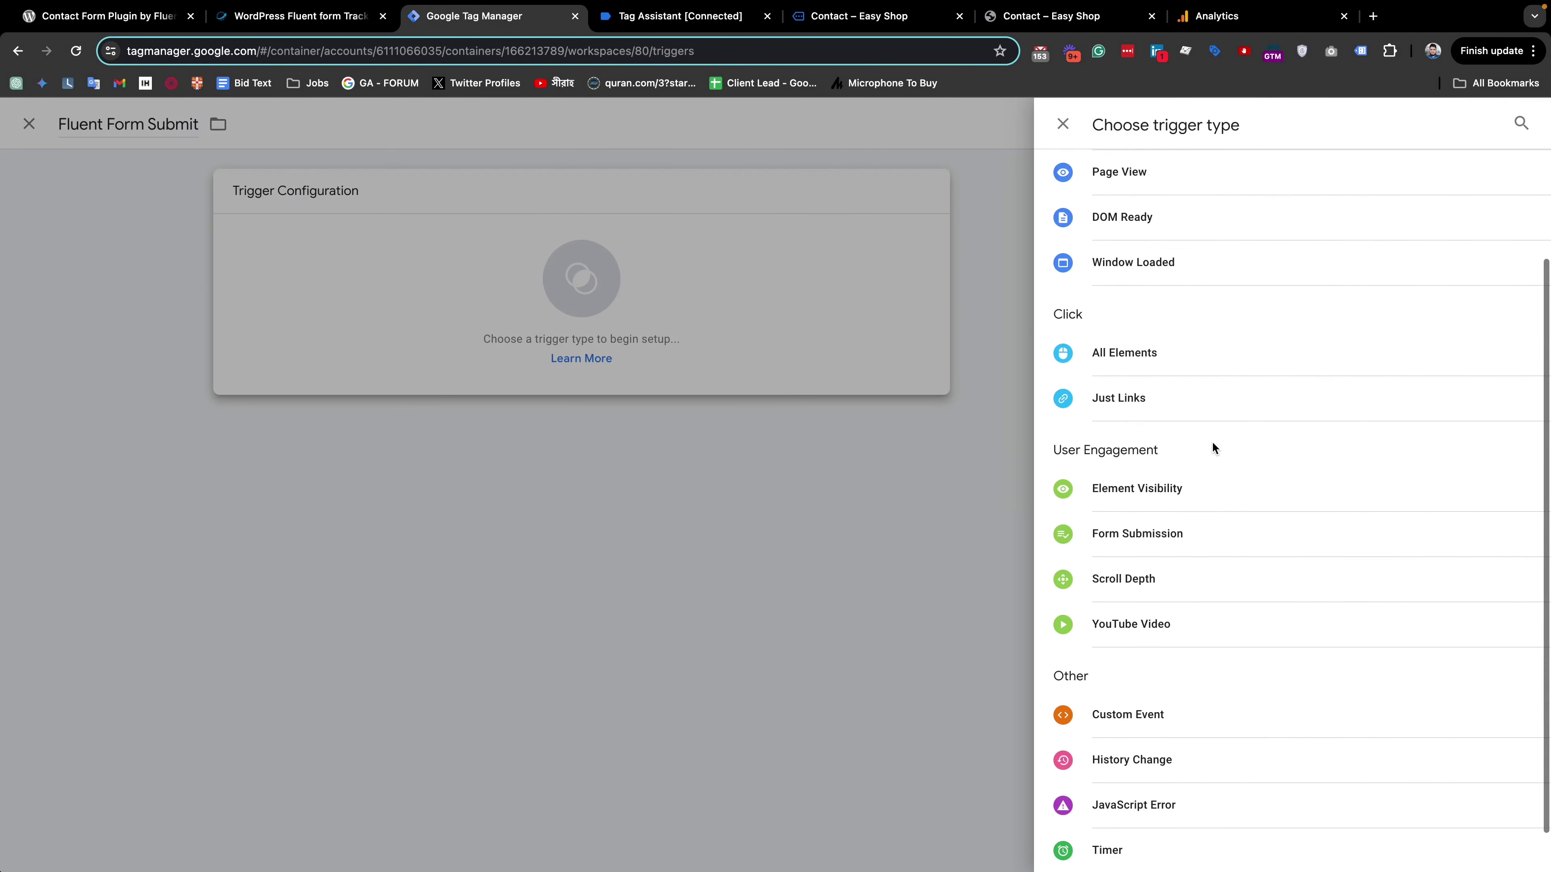
pyautogui.scroll(-1, 1211, 441)
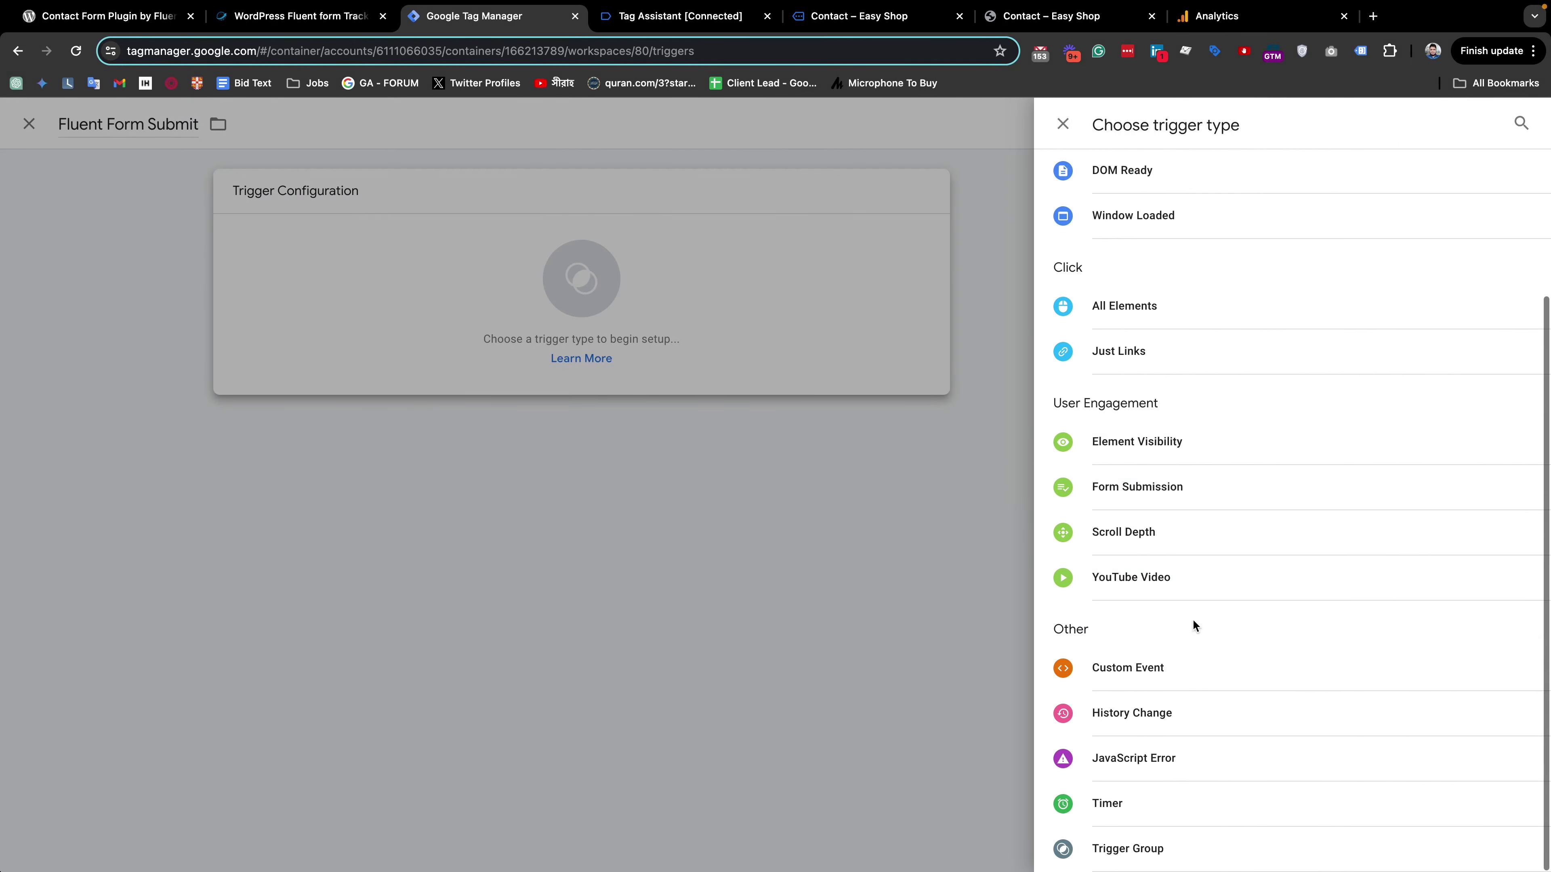
pyautogui.click(1115, 676)
# Step: Set the event name to fluent_form_submit, copied from Tag Assistant, and save the trigger
pyautogui.click(679, 16)
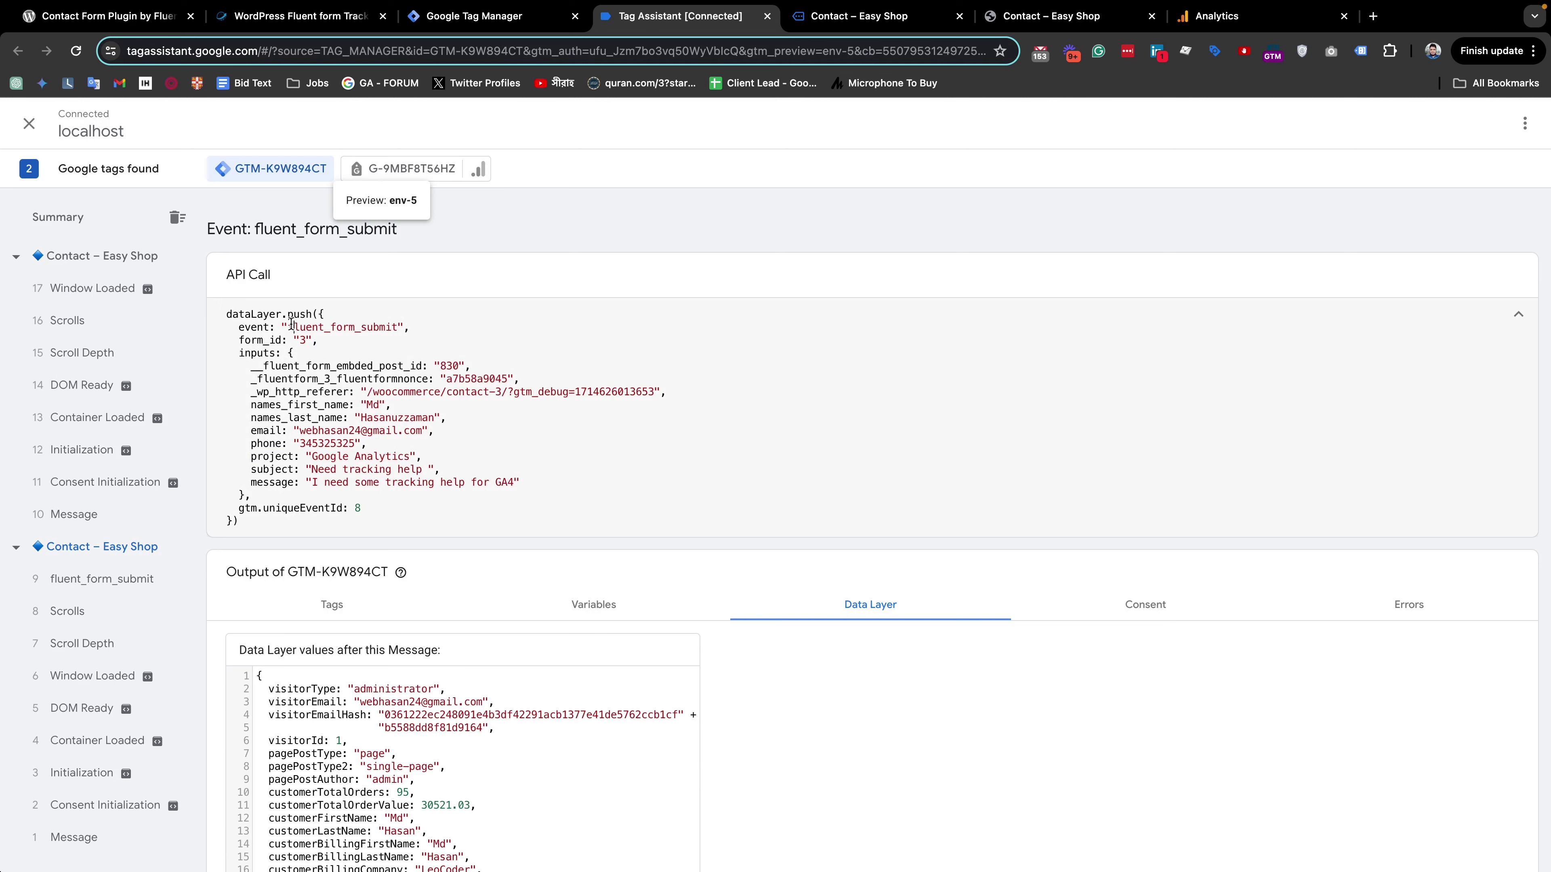
pyautogui.moveTo(293, 326); pyautogui.dragTo(392, 326)
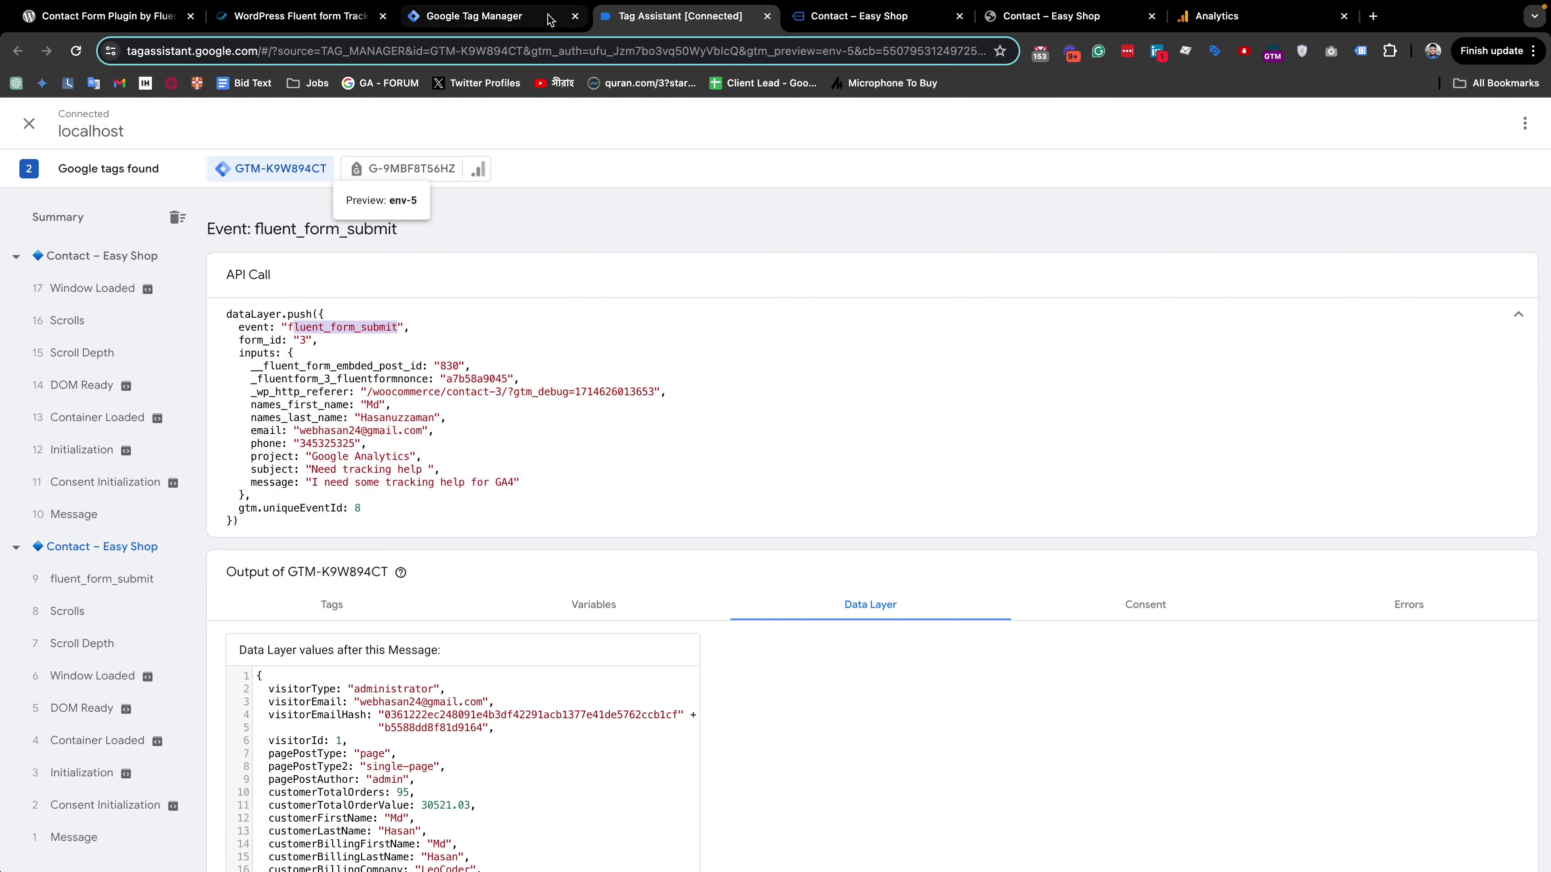
pyautogui.click(533, 17)
pyautogui.click(743, 353)
pyautogui.write('luent_form_submit')
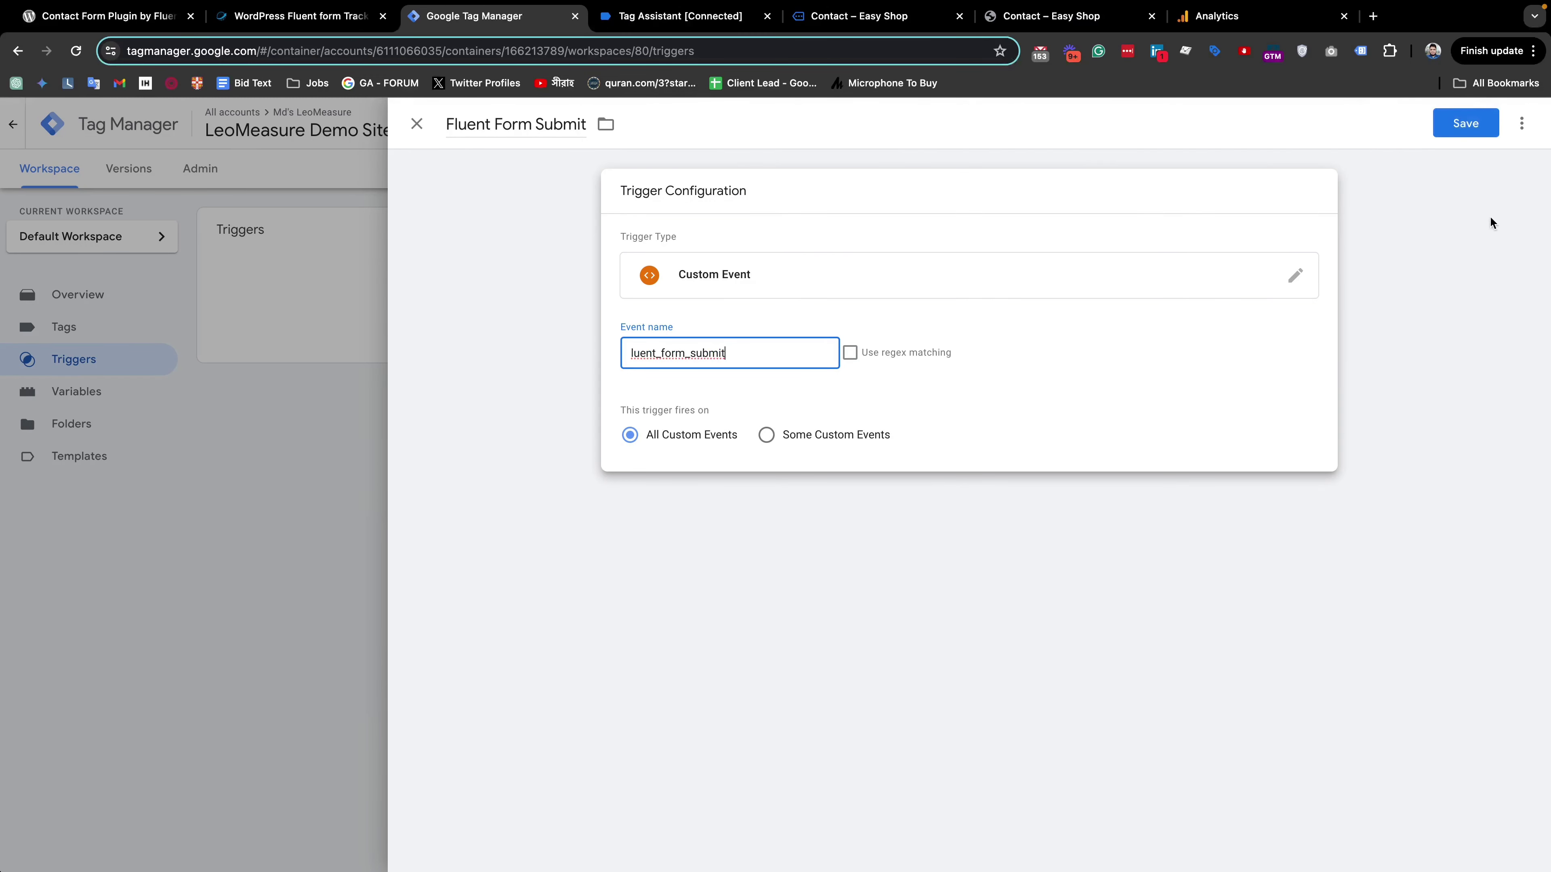
pyautogui.click(1465, 122)
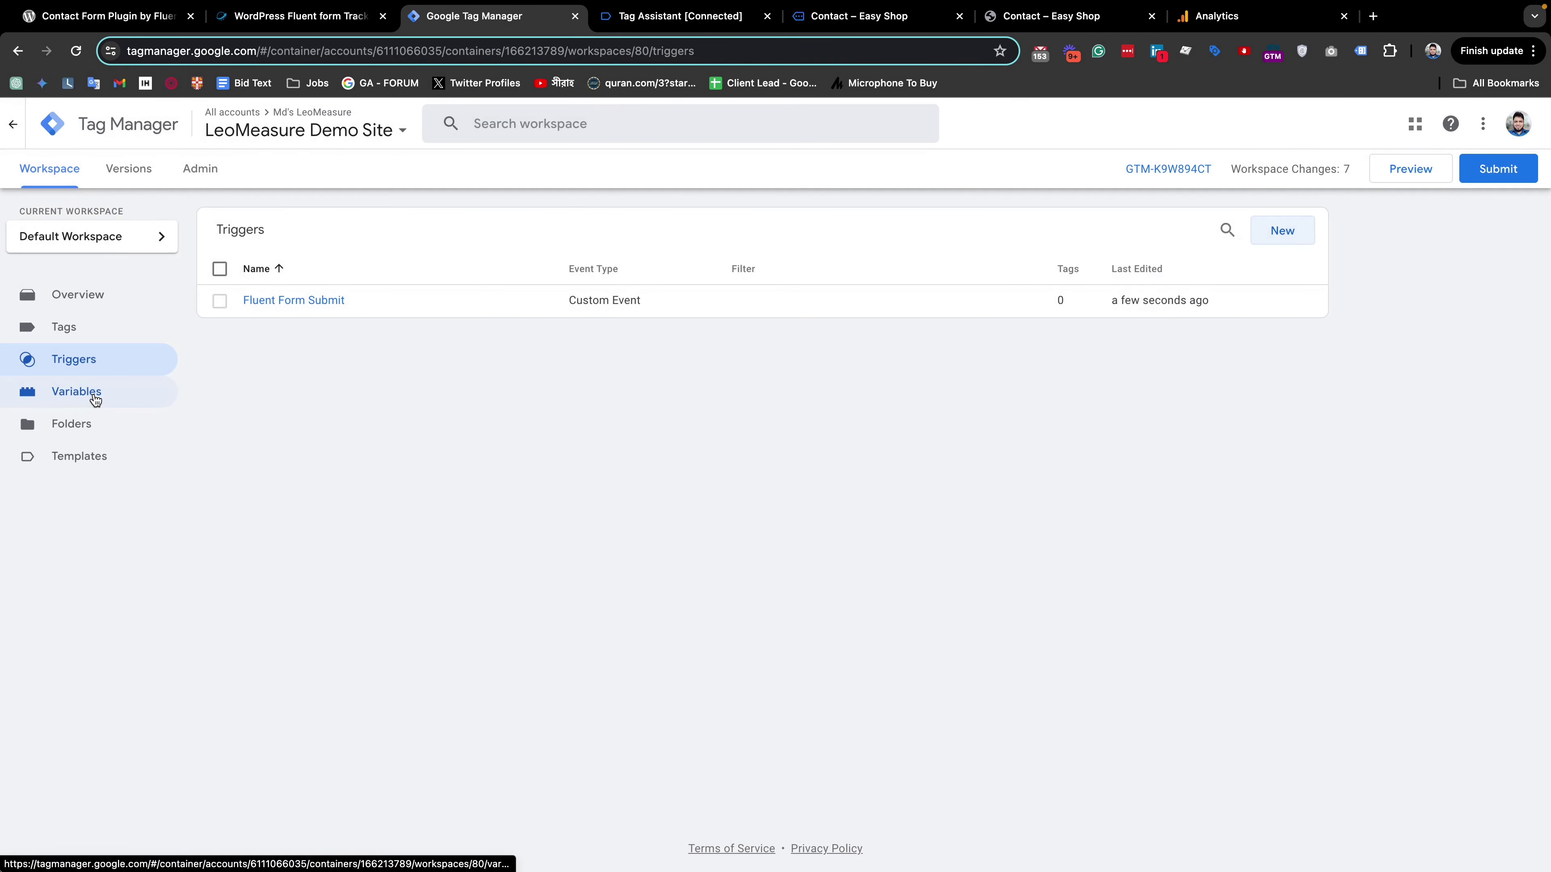
# Step: Start a new user-defined variable named 'form_id' of type Data Layer Variable
pyautogui.click(92, 394)
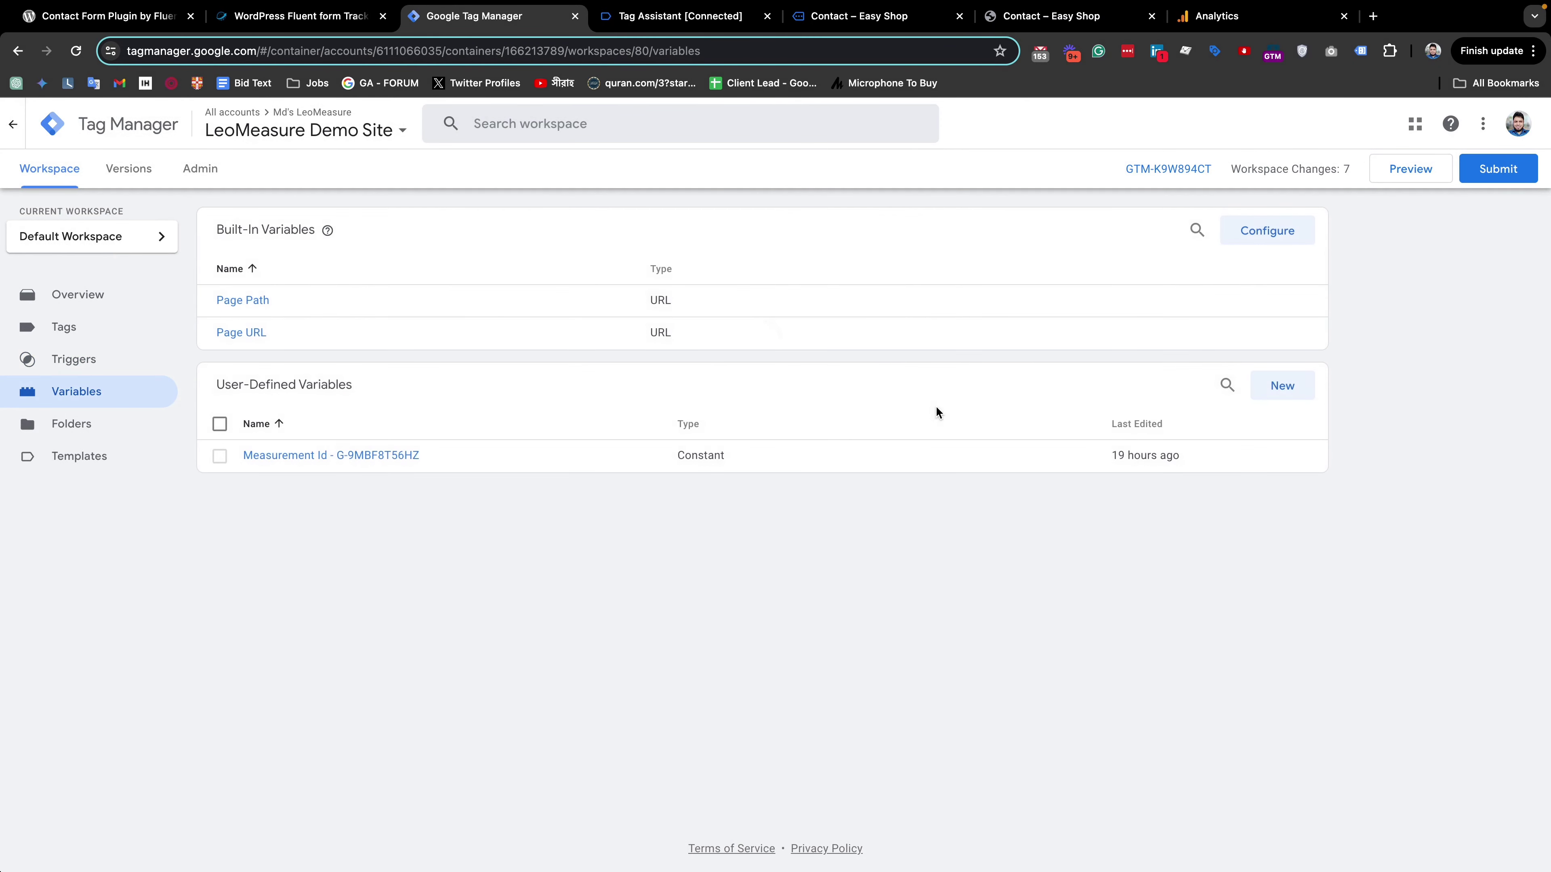
pyautogui.click(1300, 391)
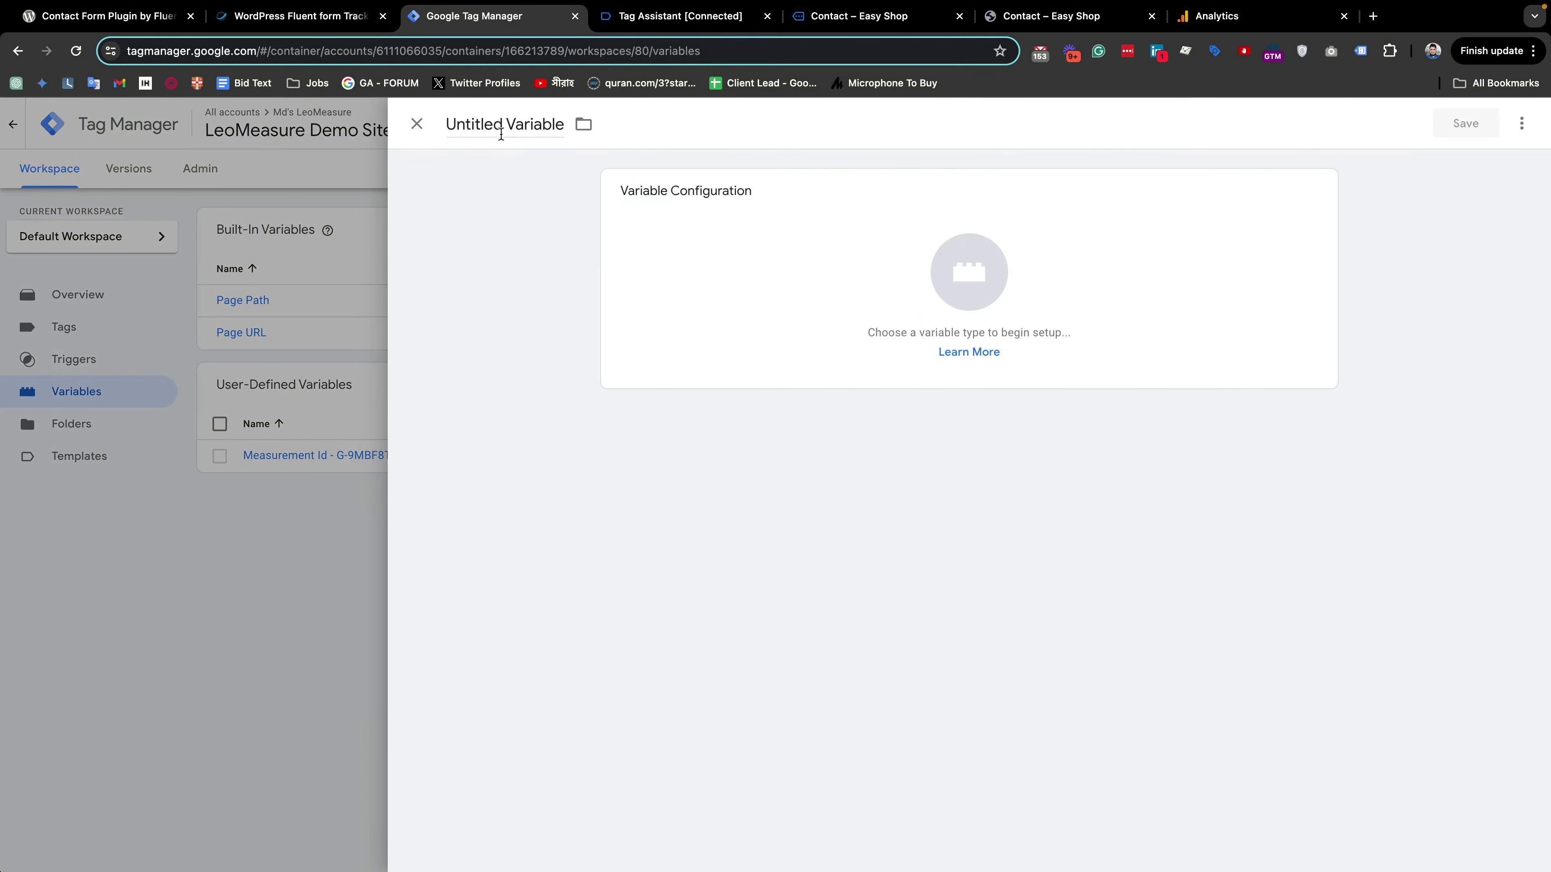
pyautogui.doubleClick(490, 128)
pyautogui.click(490, 135)
pyautogui.write('fo')
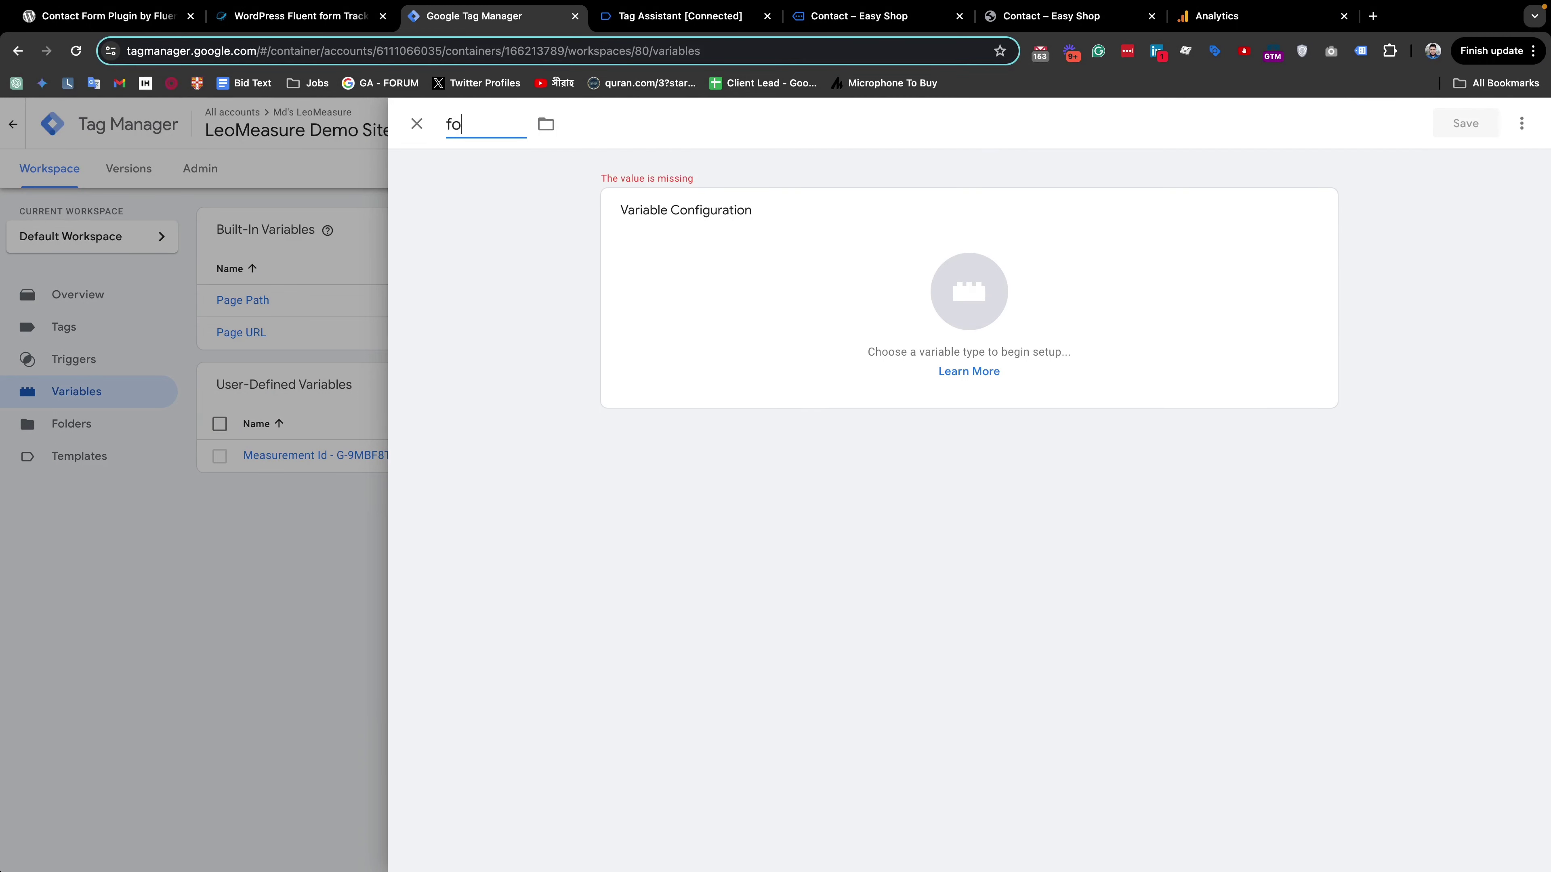
pyautogui.write('rm_id')
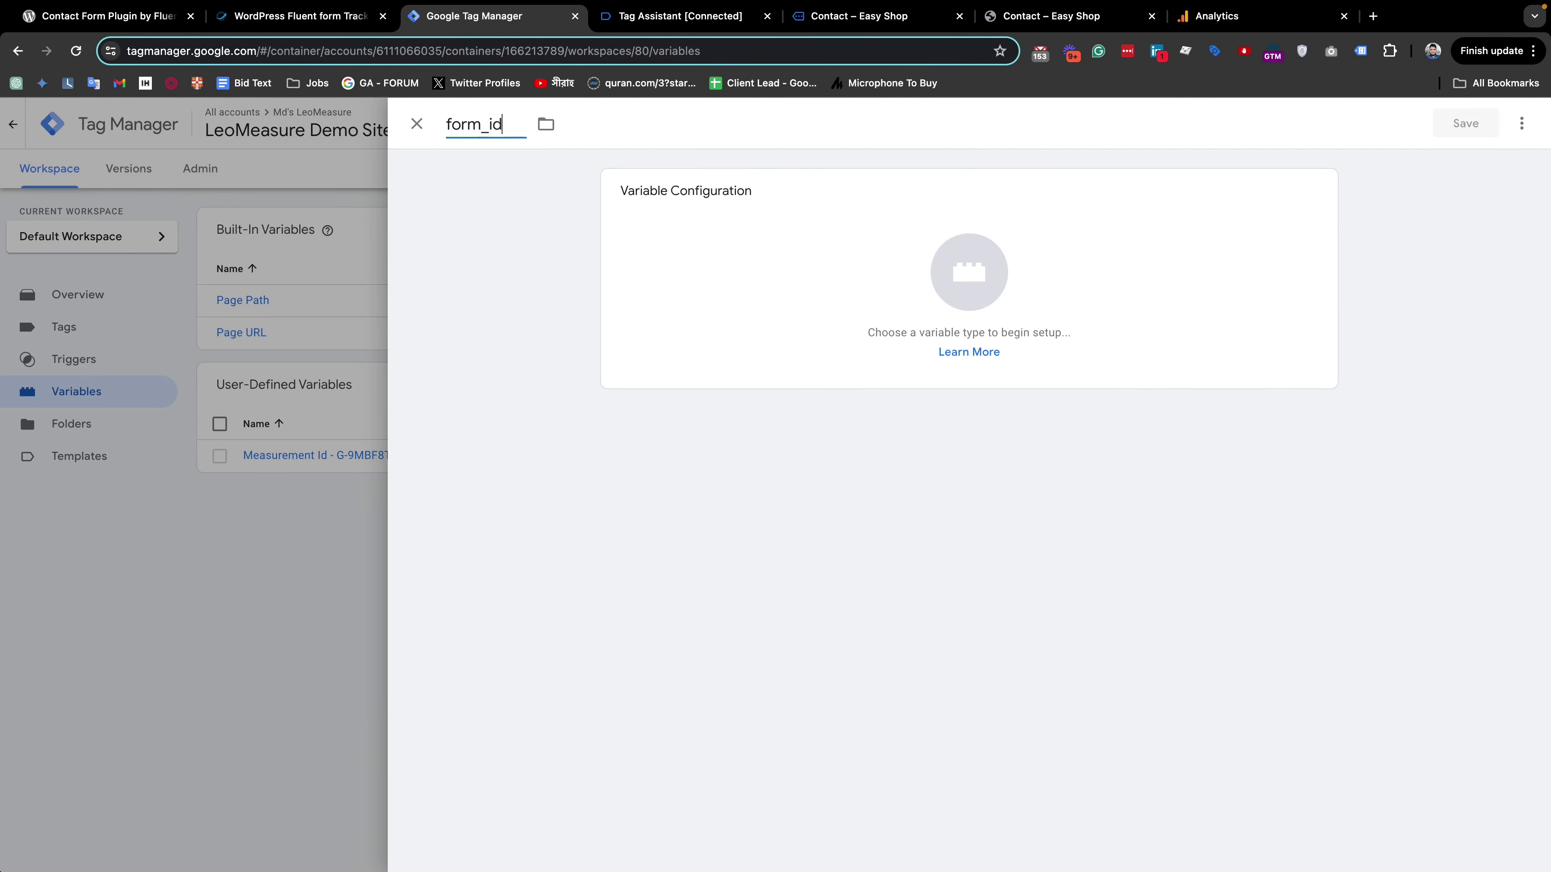
pyautogui.click(1090, 312)
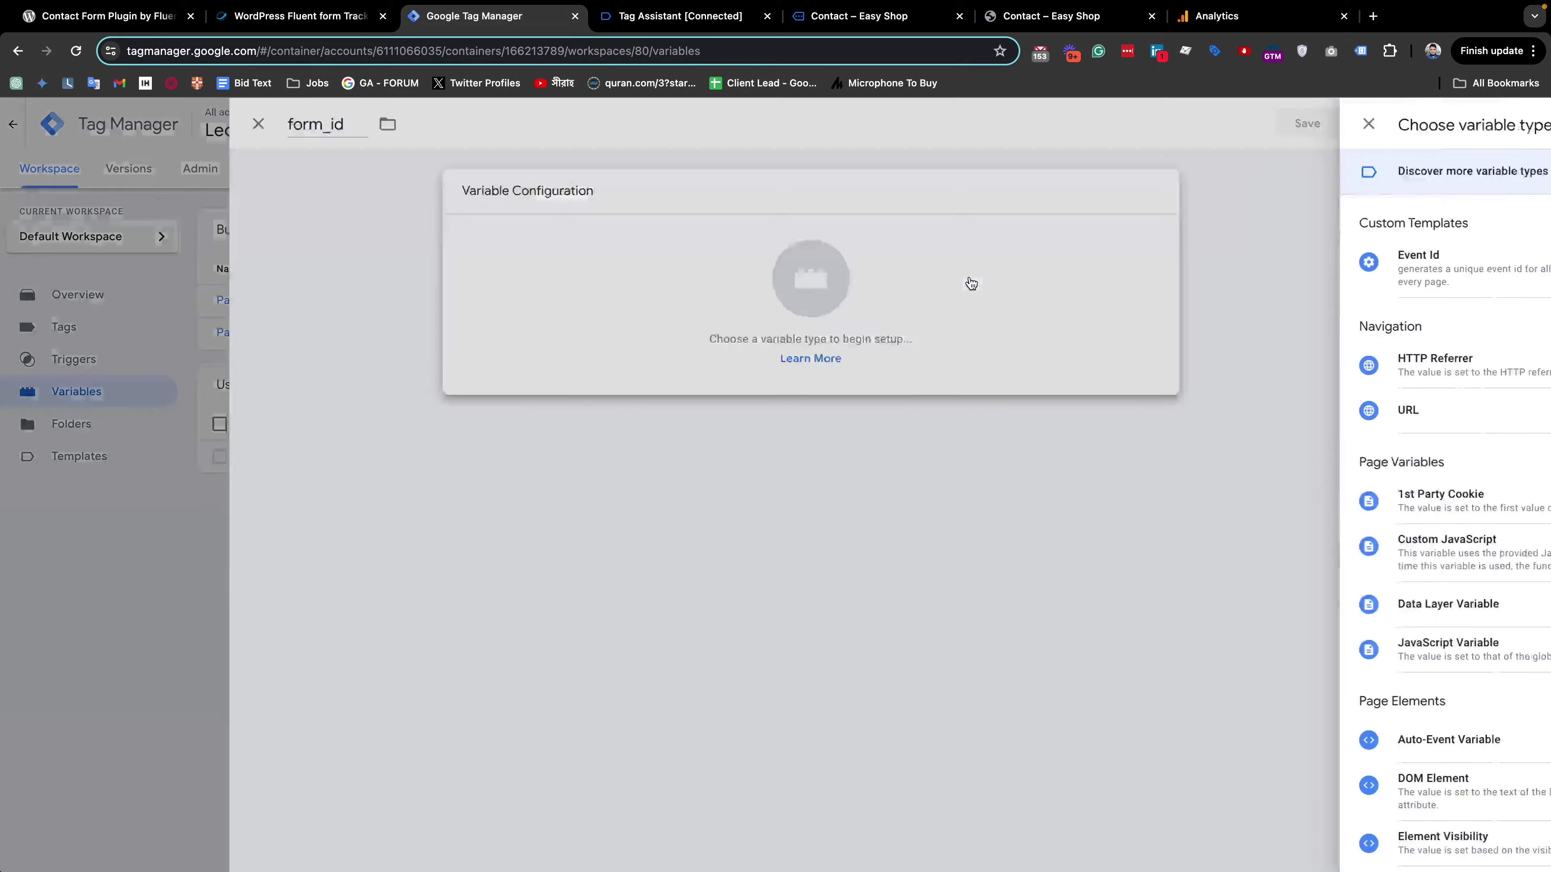
pyautogui.scroll(-4, 1142, 547)
pyautogui.scroll(-1, 1145, 549)
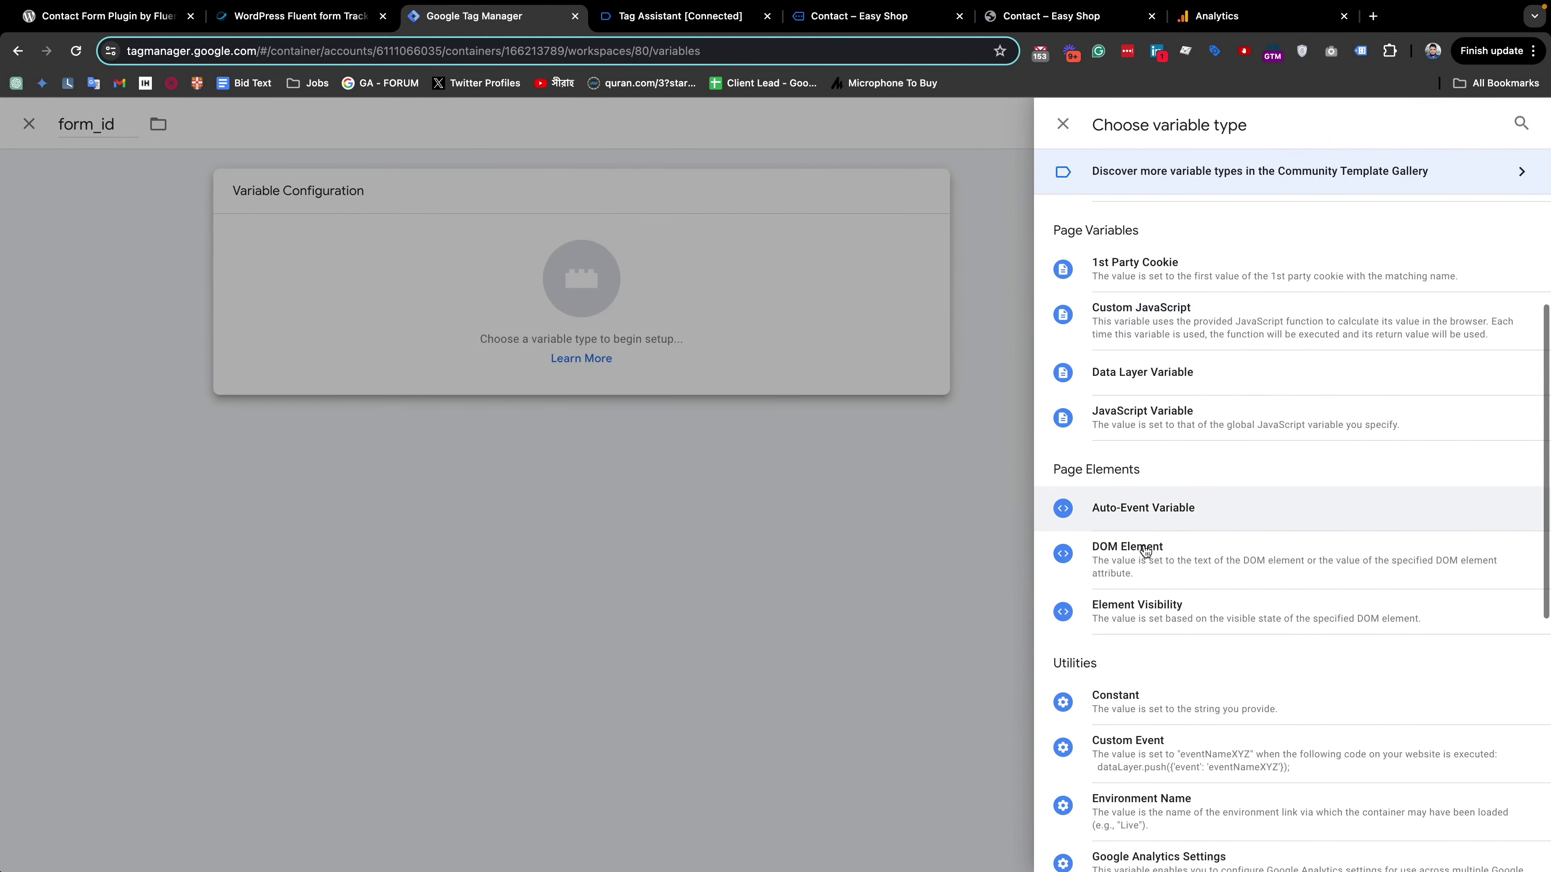
pyautogui.scroll(1, 1139, 550)
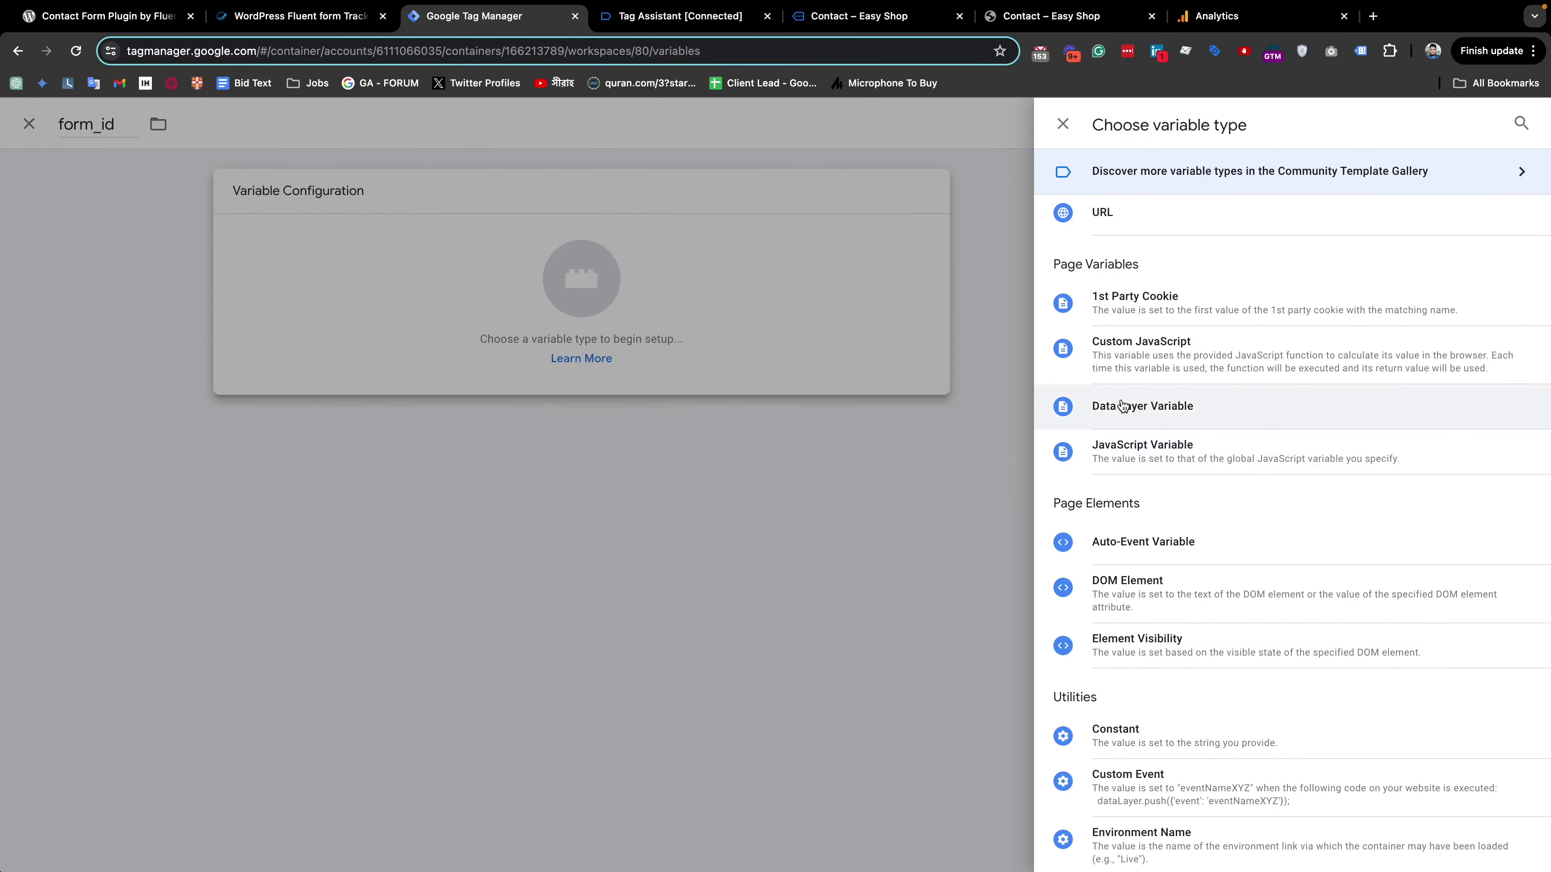
pyautogui.click(1136, 421)
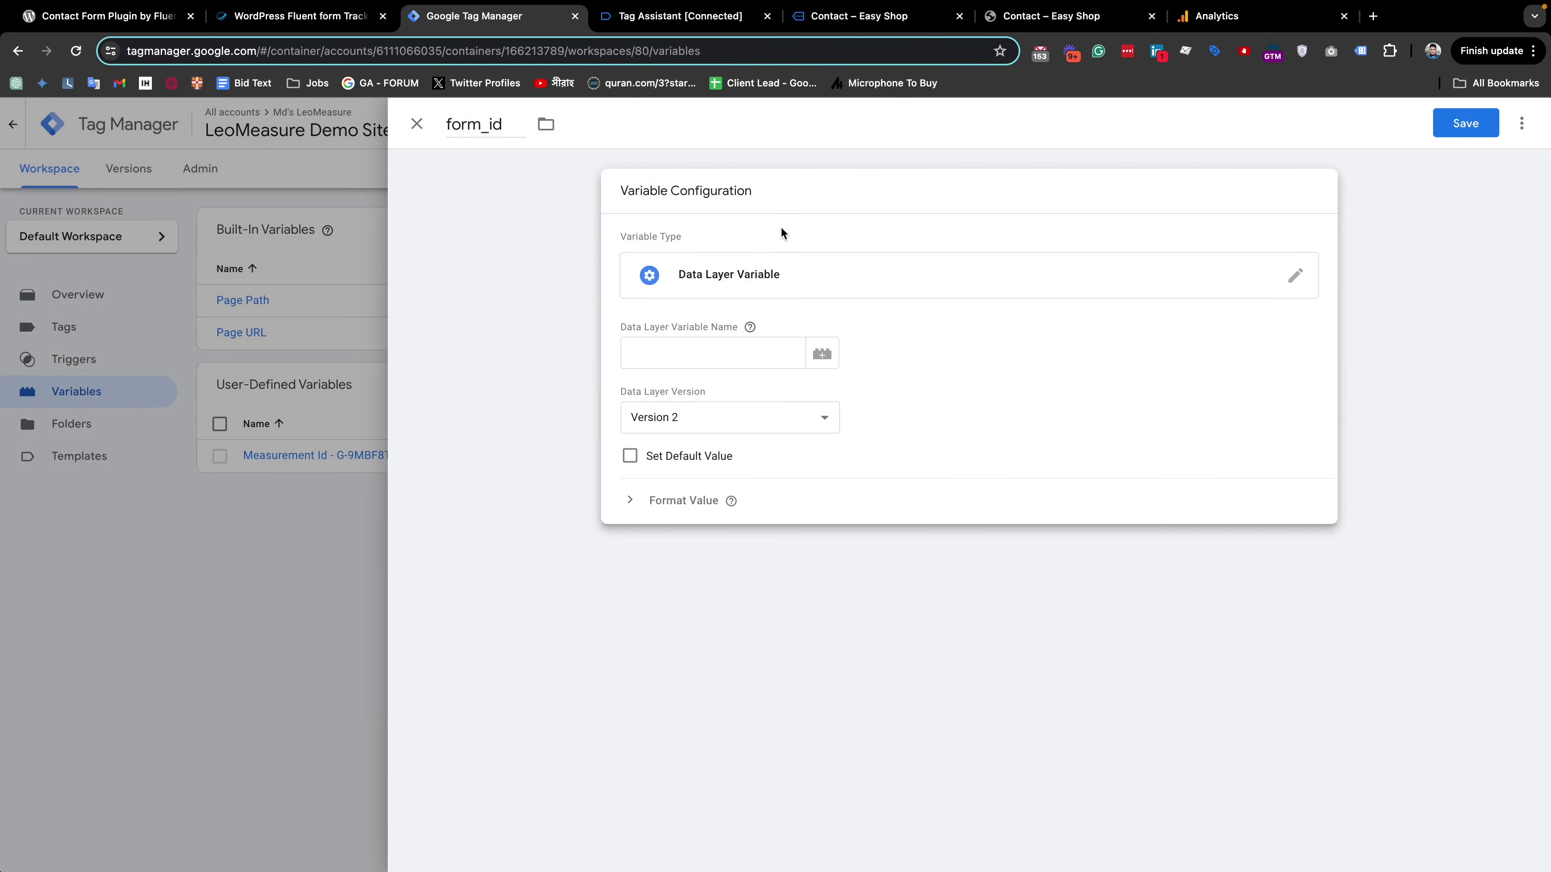
# Step: Copy the form_id key from Tag Assistant into Data Layer Variable Name and save
pyautogui.click(679, 15)
pyautogui.doubleClick(257, 340)
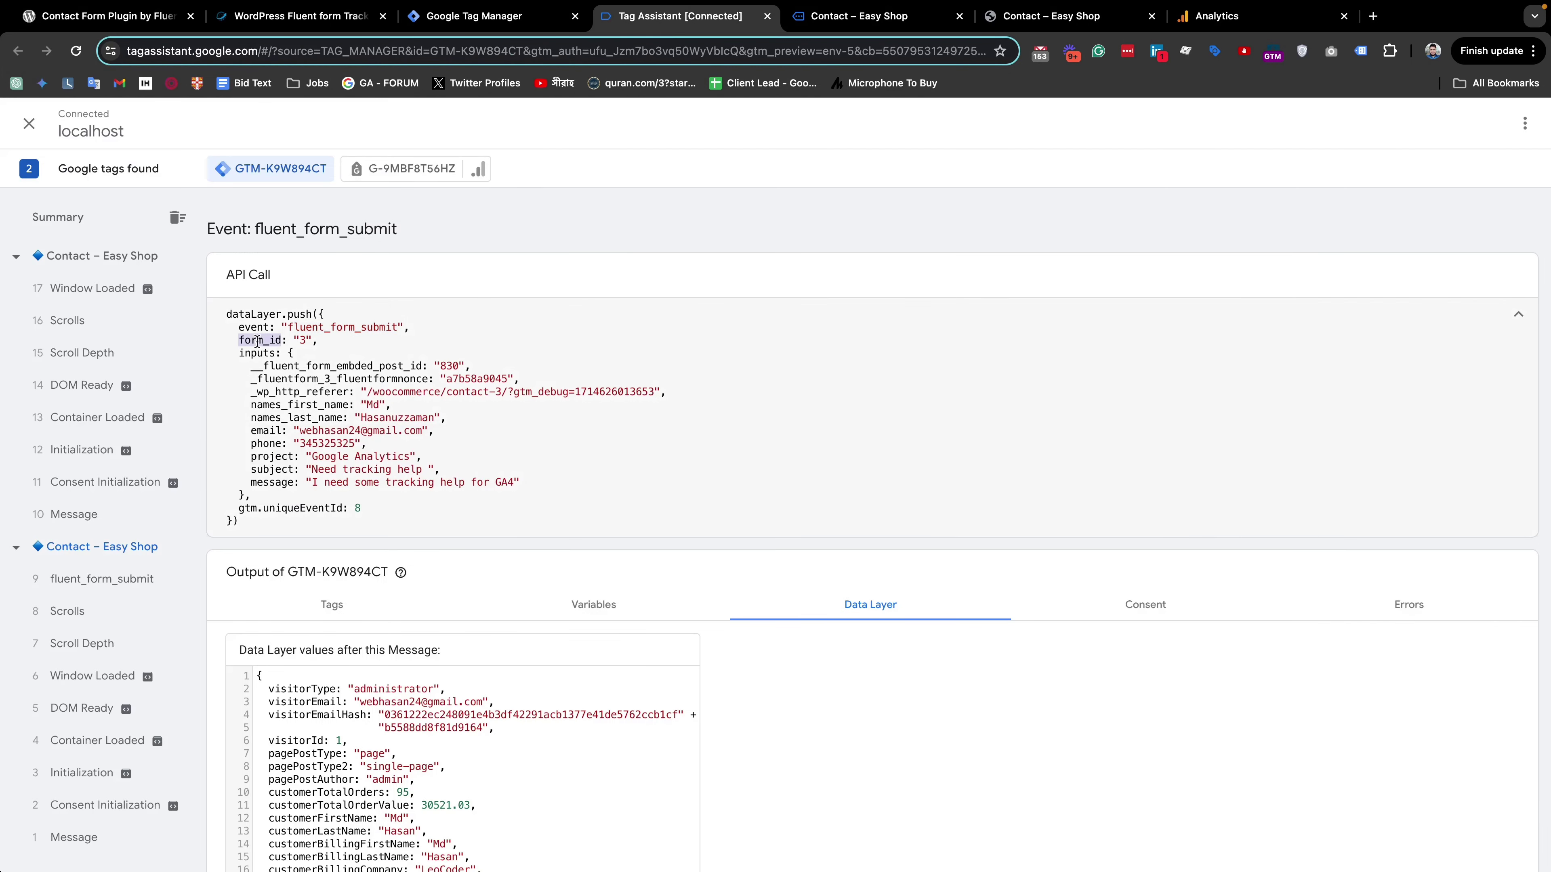
pyautogui.hotkey('ctrl', 'c')
pyautogui.click(488, 16)
pyautogui.click(664, 353)
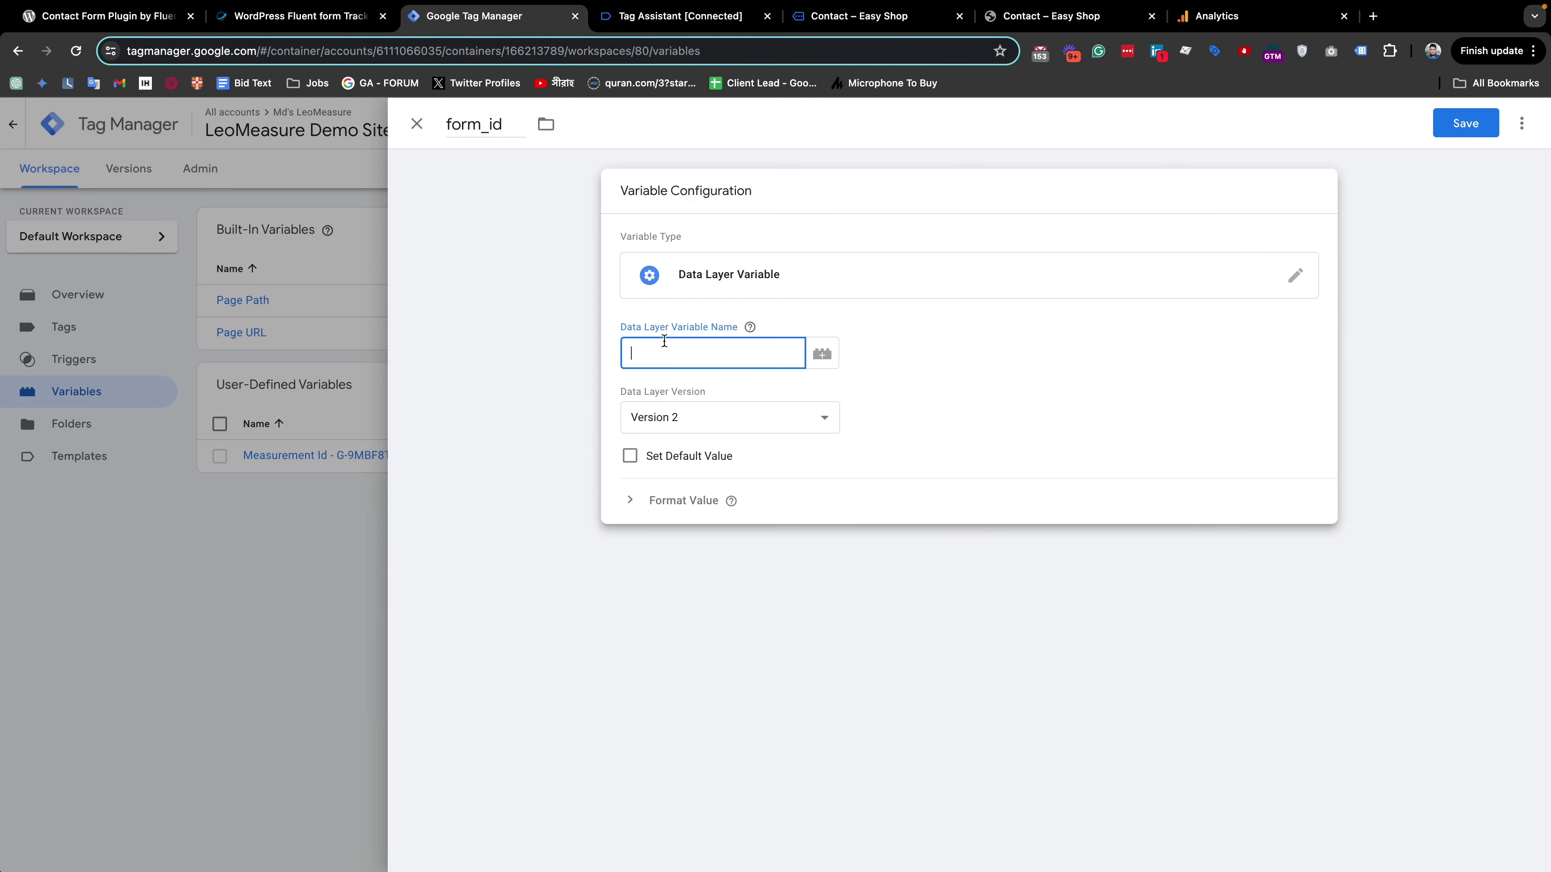
pyautogui.hotkey('ctrl', 'v')
pyautogui.click(1465, 123)
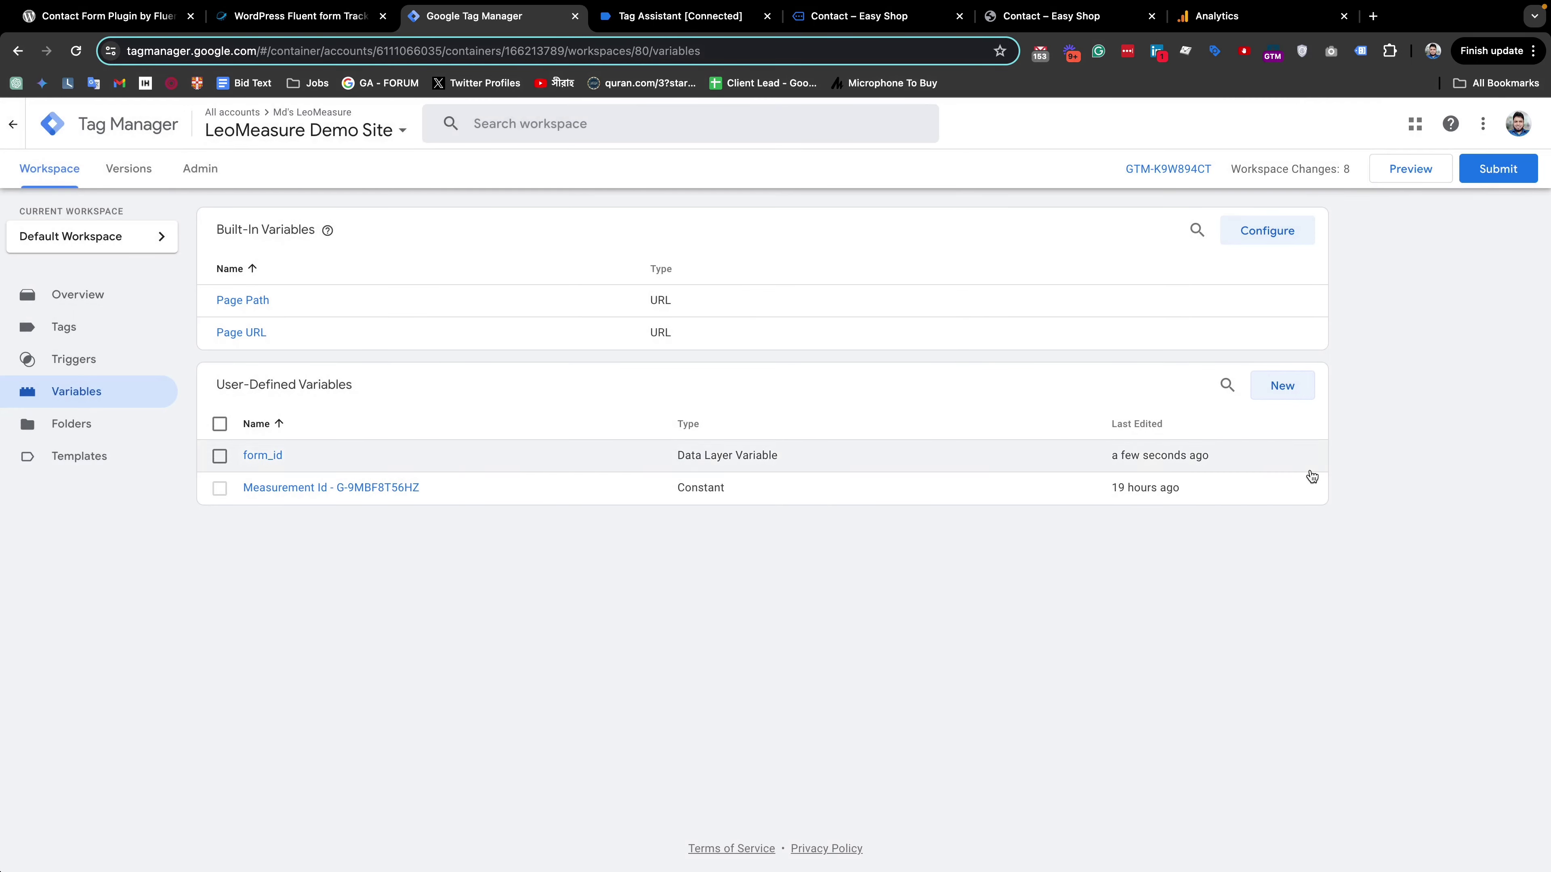
# Step: Start a new variable named 'project' of type Data Layer Variable
pyautogui.click(1275, 386)
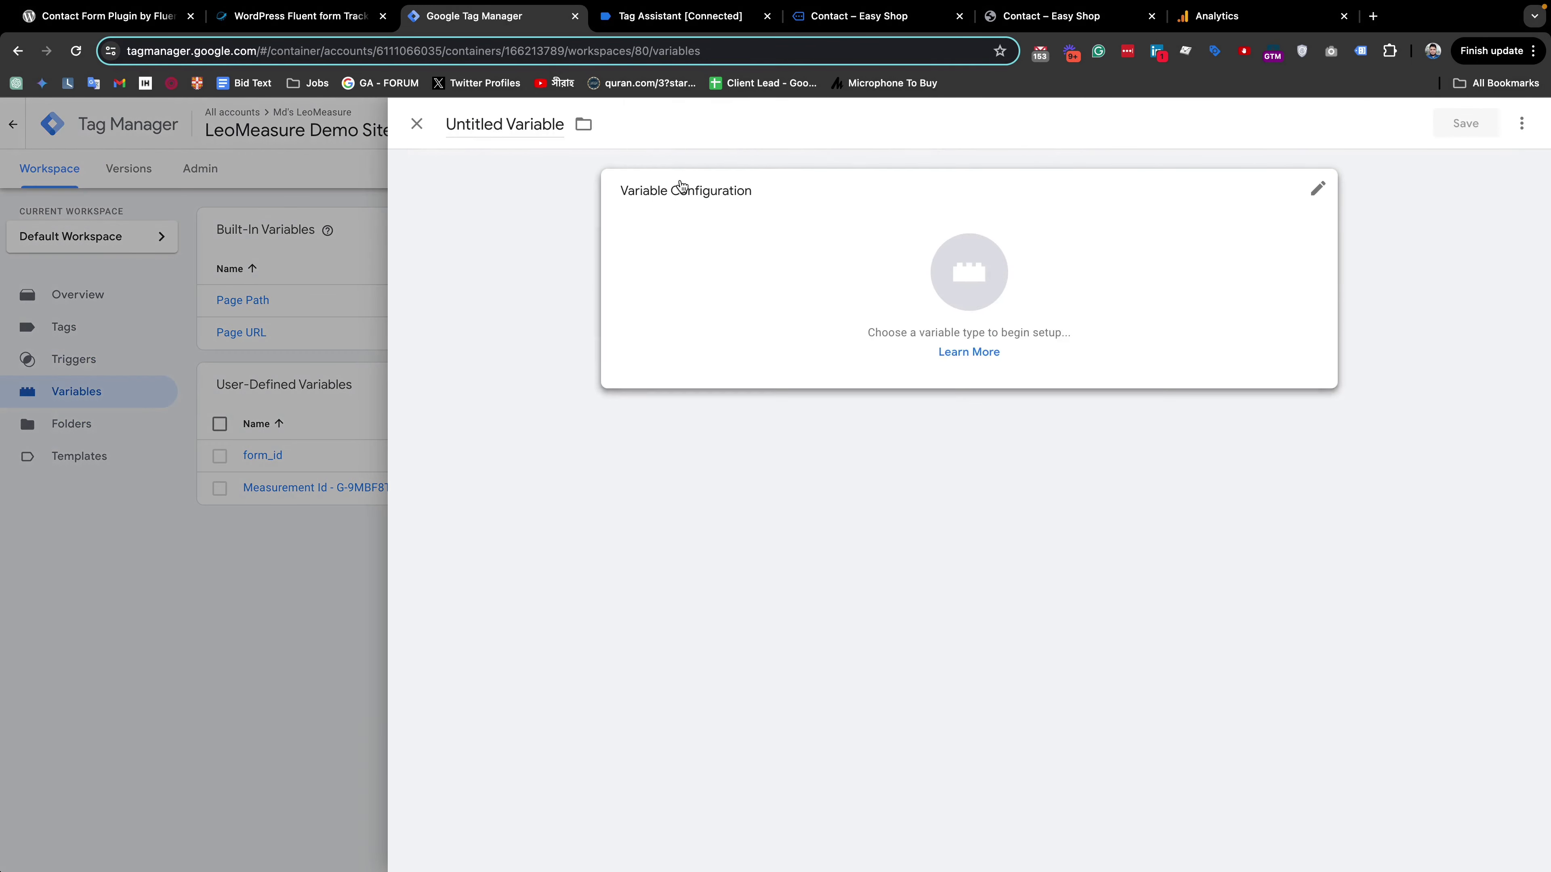
pyautogui.click(539, 122)
pyautogui.write('project')
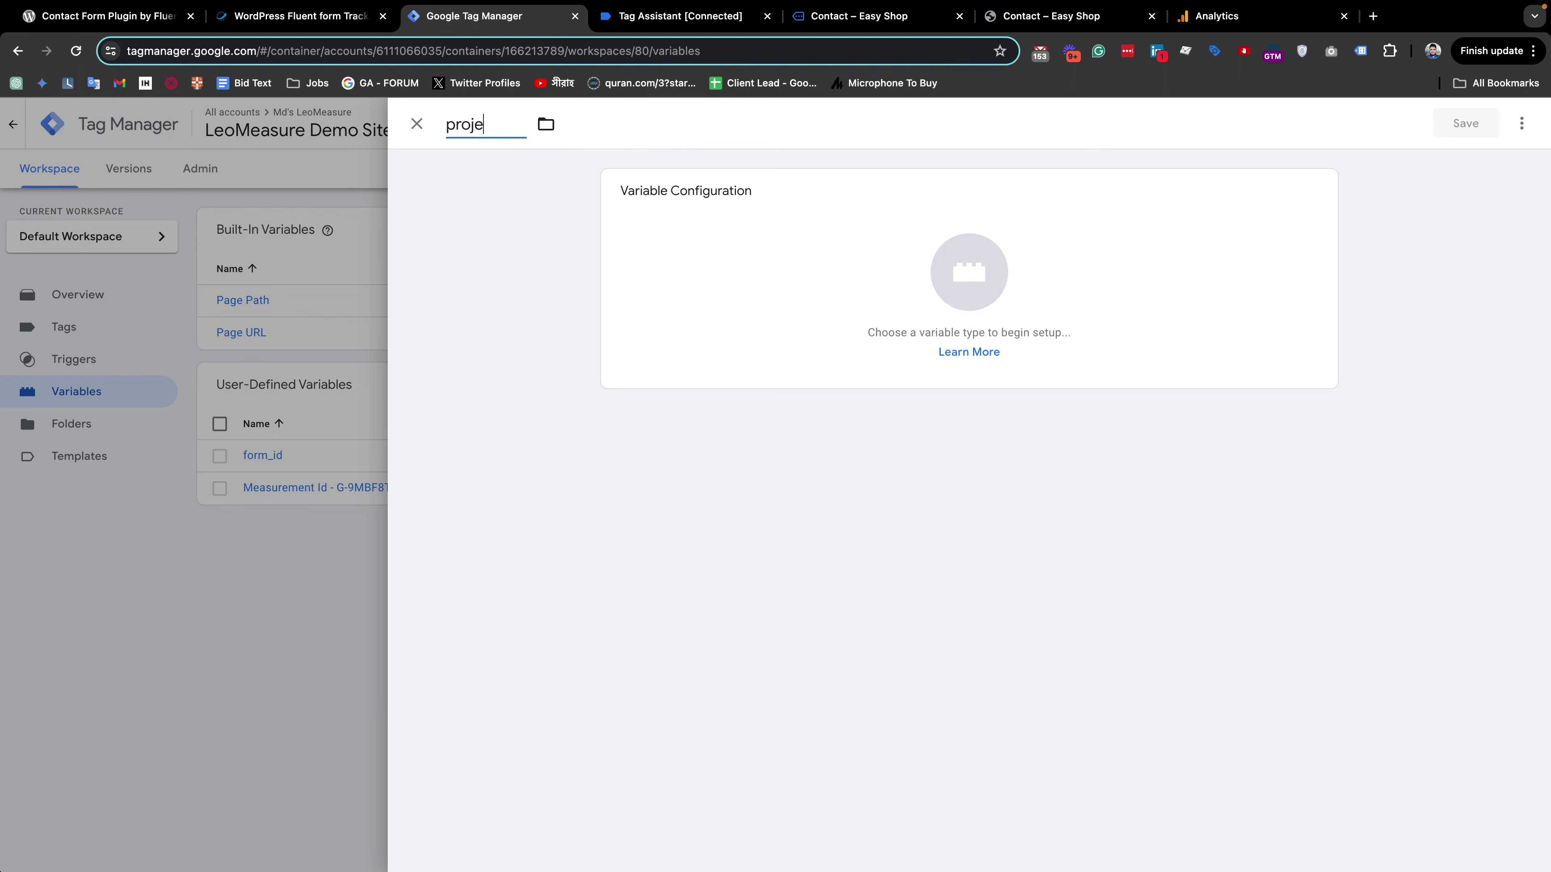
pyautogui.click(961, 268)
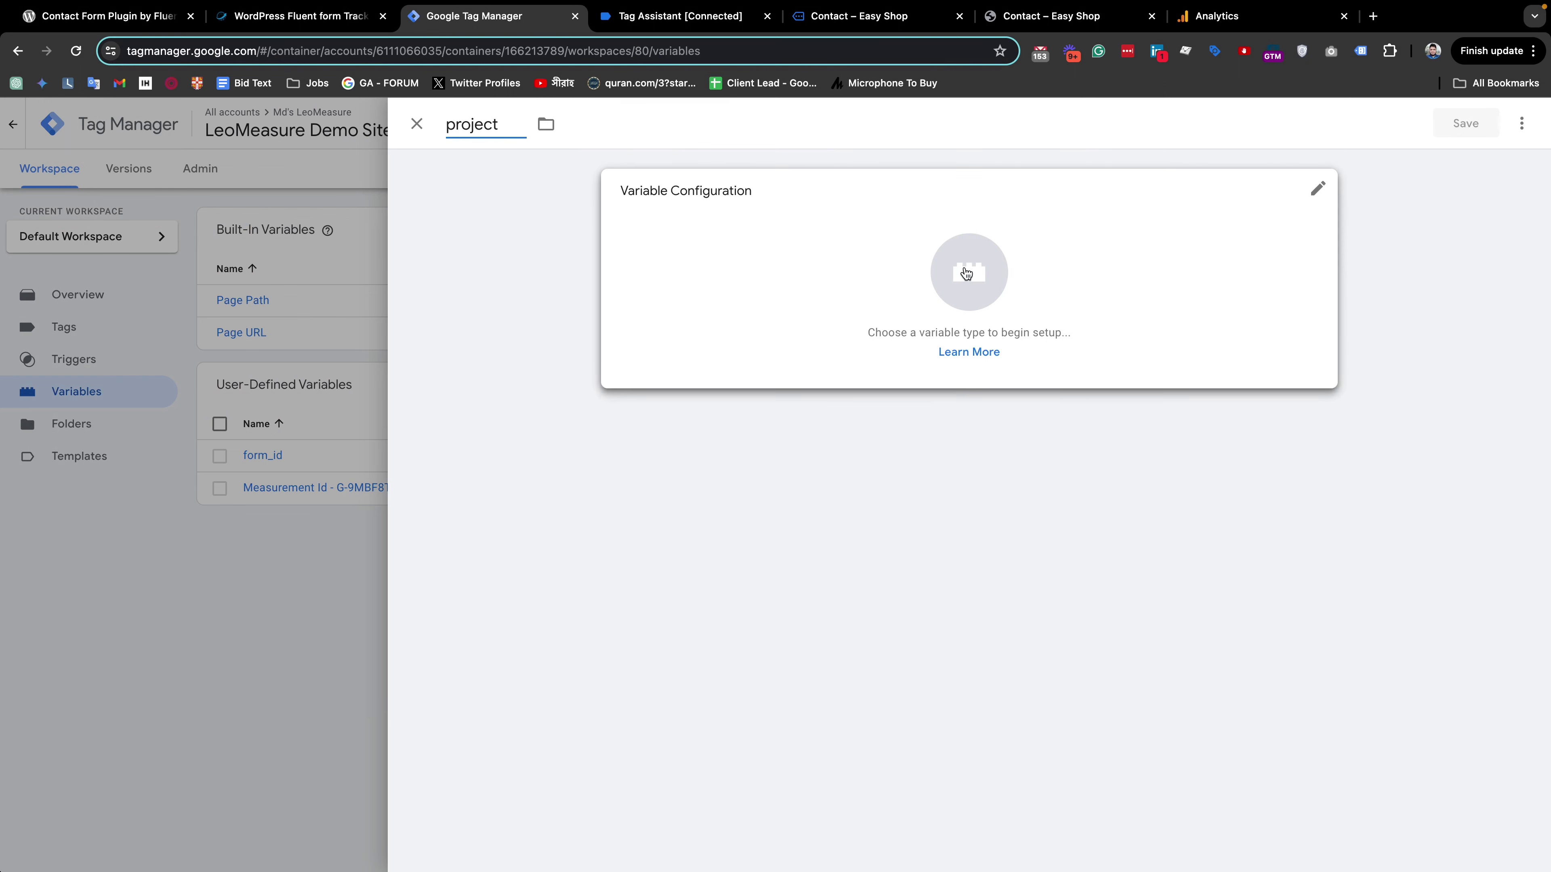
pyautogui.scroll(-1, 1244, 480)
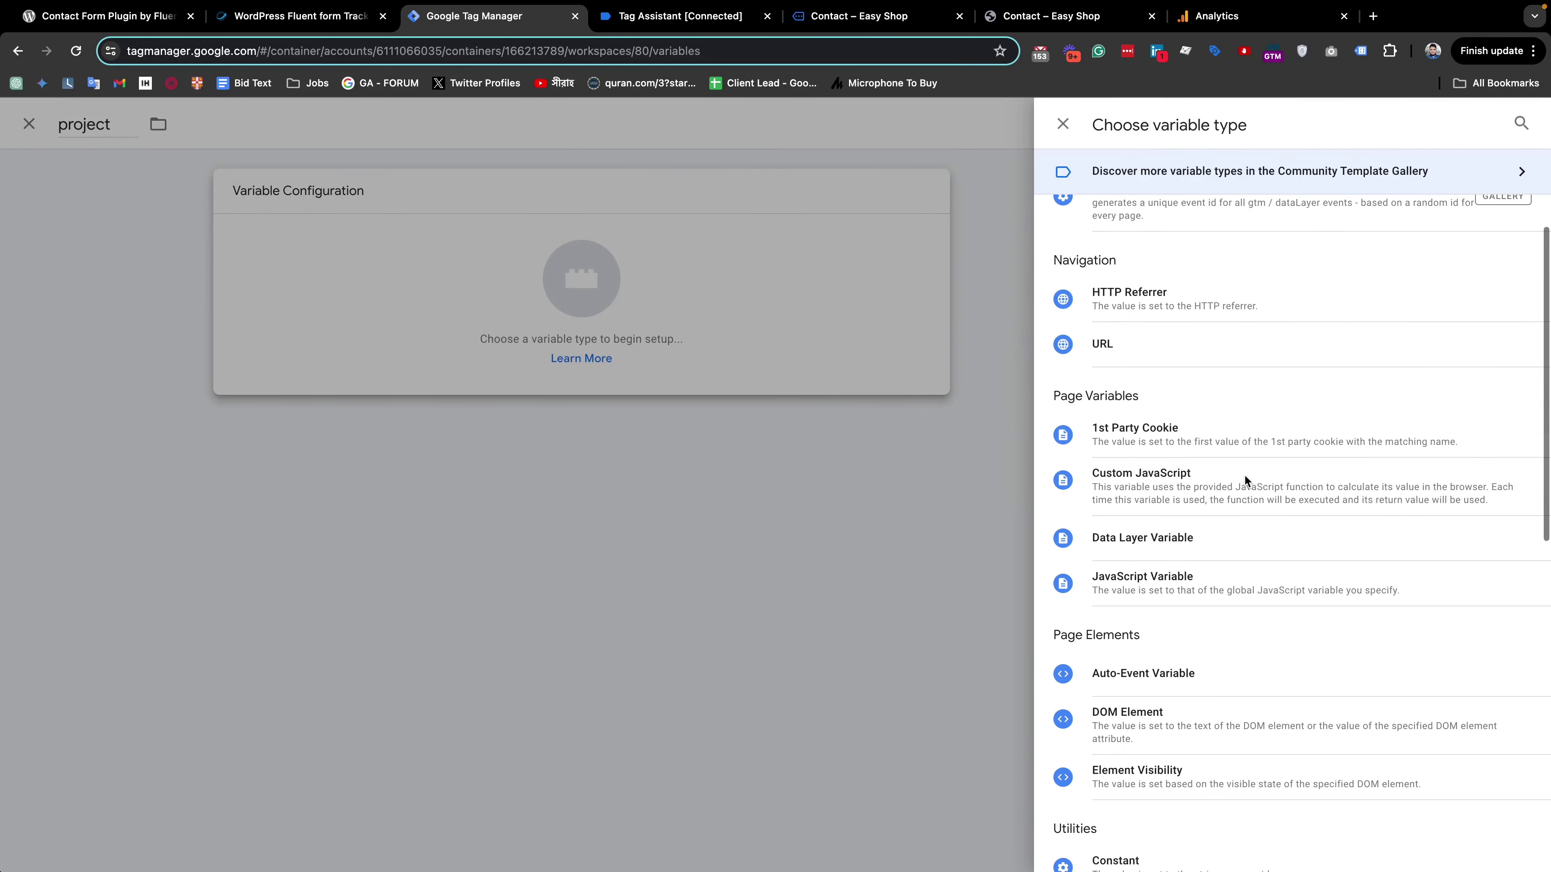
pyautogui.scroll(-1, 1244, 480)
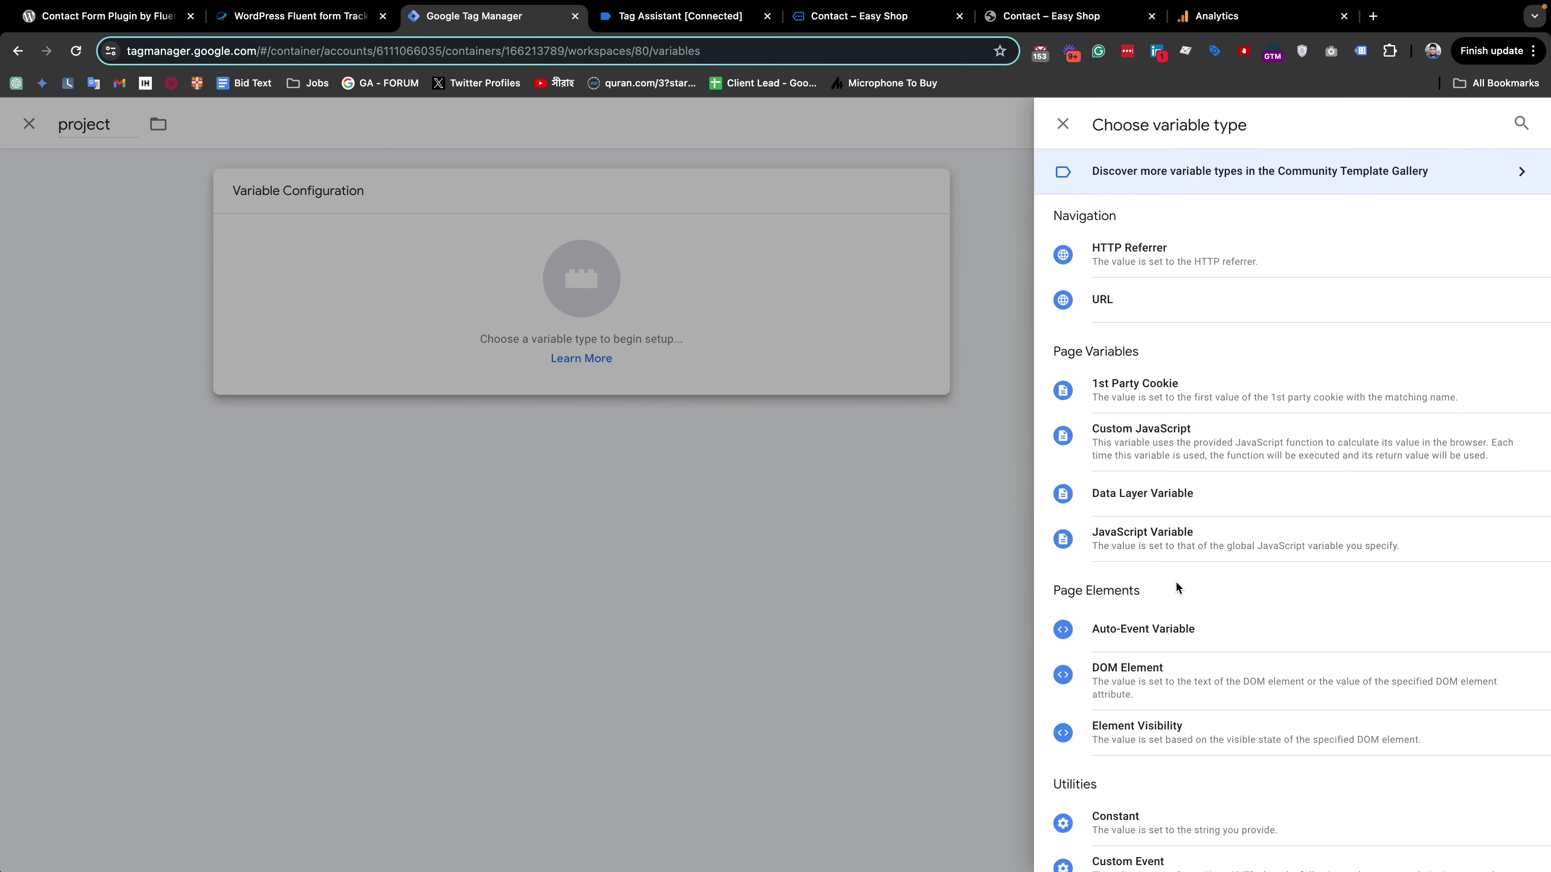
pyautogui.scroll(1, 1175, 581)
pyautogui.click(1148, 507)
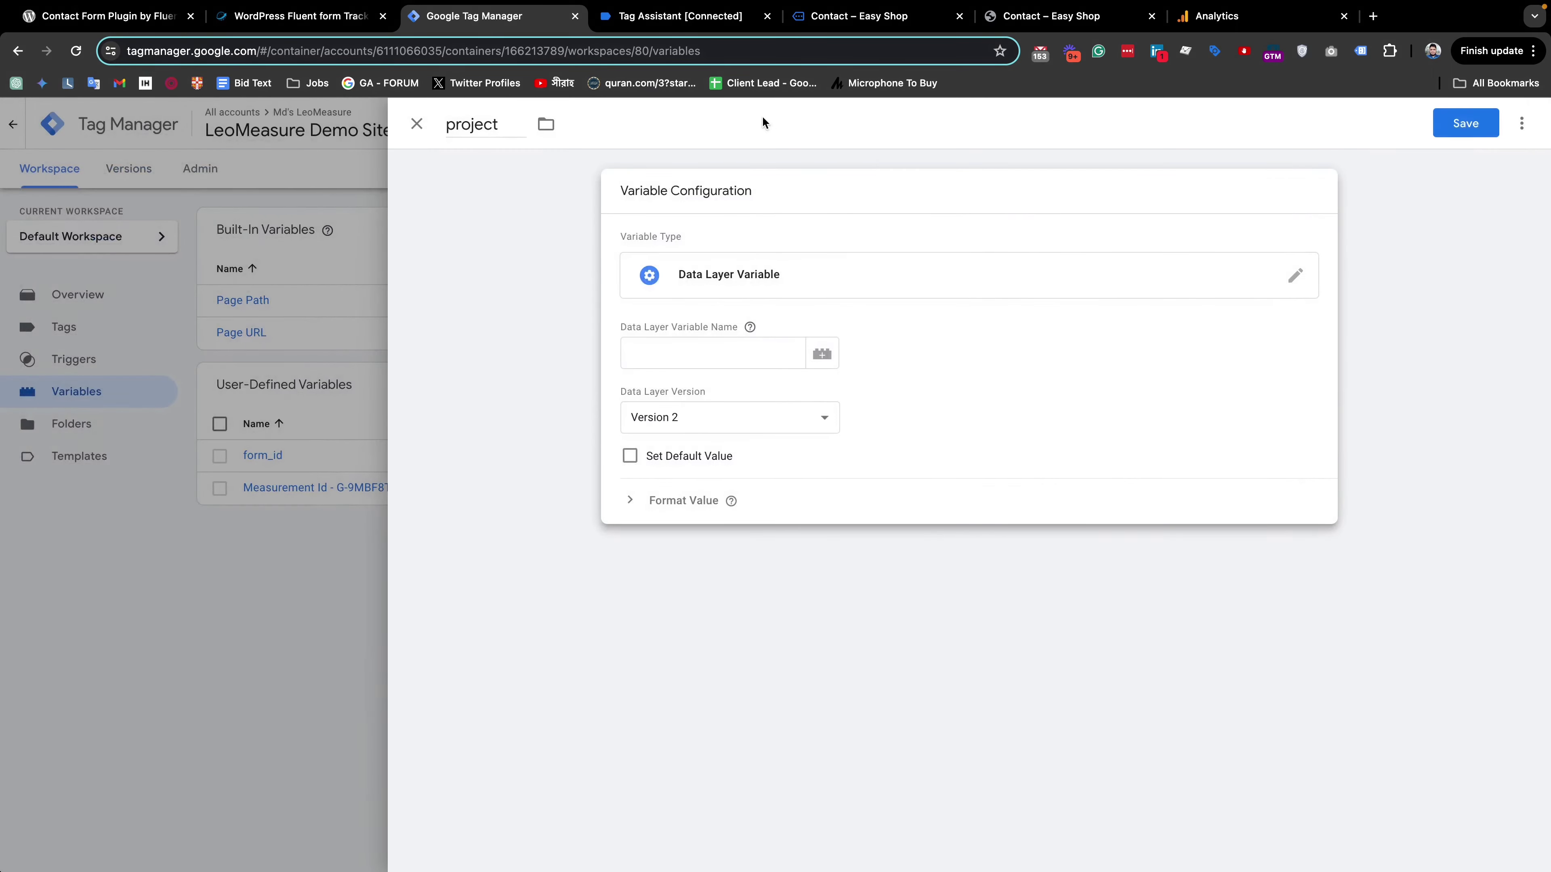
# Step: Copy the 'inputs' key from Tag Assistant's event data and enter 'inputs.' as the variable name
pyautogui.click(680, 16)
pyautogui.click(327, 432)
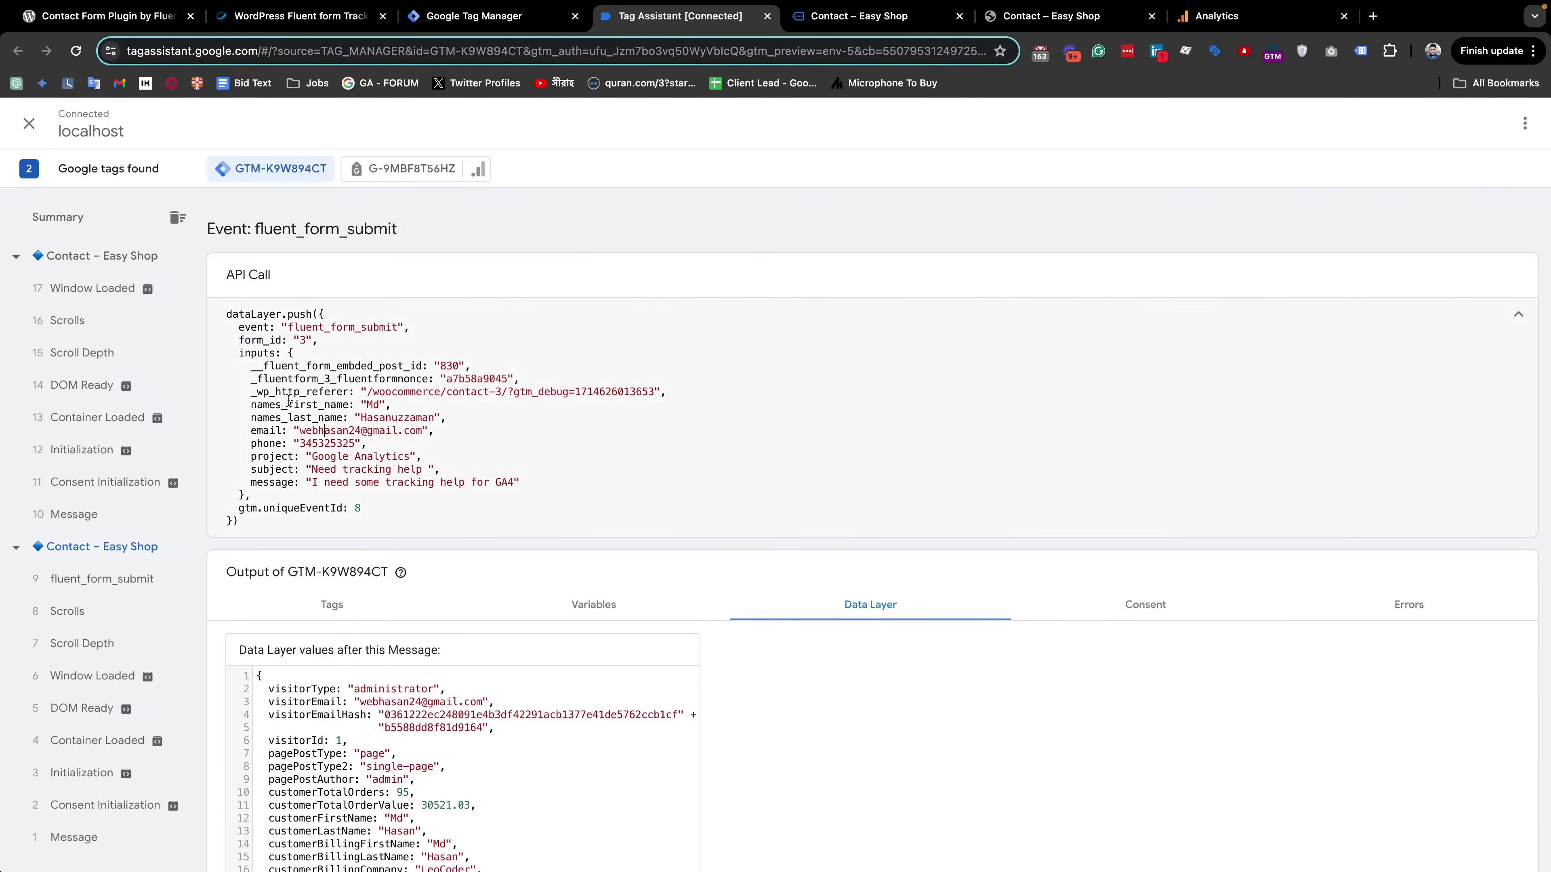
pyautogui.doubleClick(245, 353)
pyautogui.click(280, 457)
pyautogui.moveTo(251, 457); pyautogui.dragTo(390, 458)
pyautogui.doubleClick(256, 354)
pyautogui.hotkey('ctrl', 'c')
pyautogui.click(532, 18)
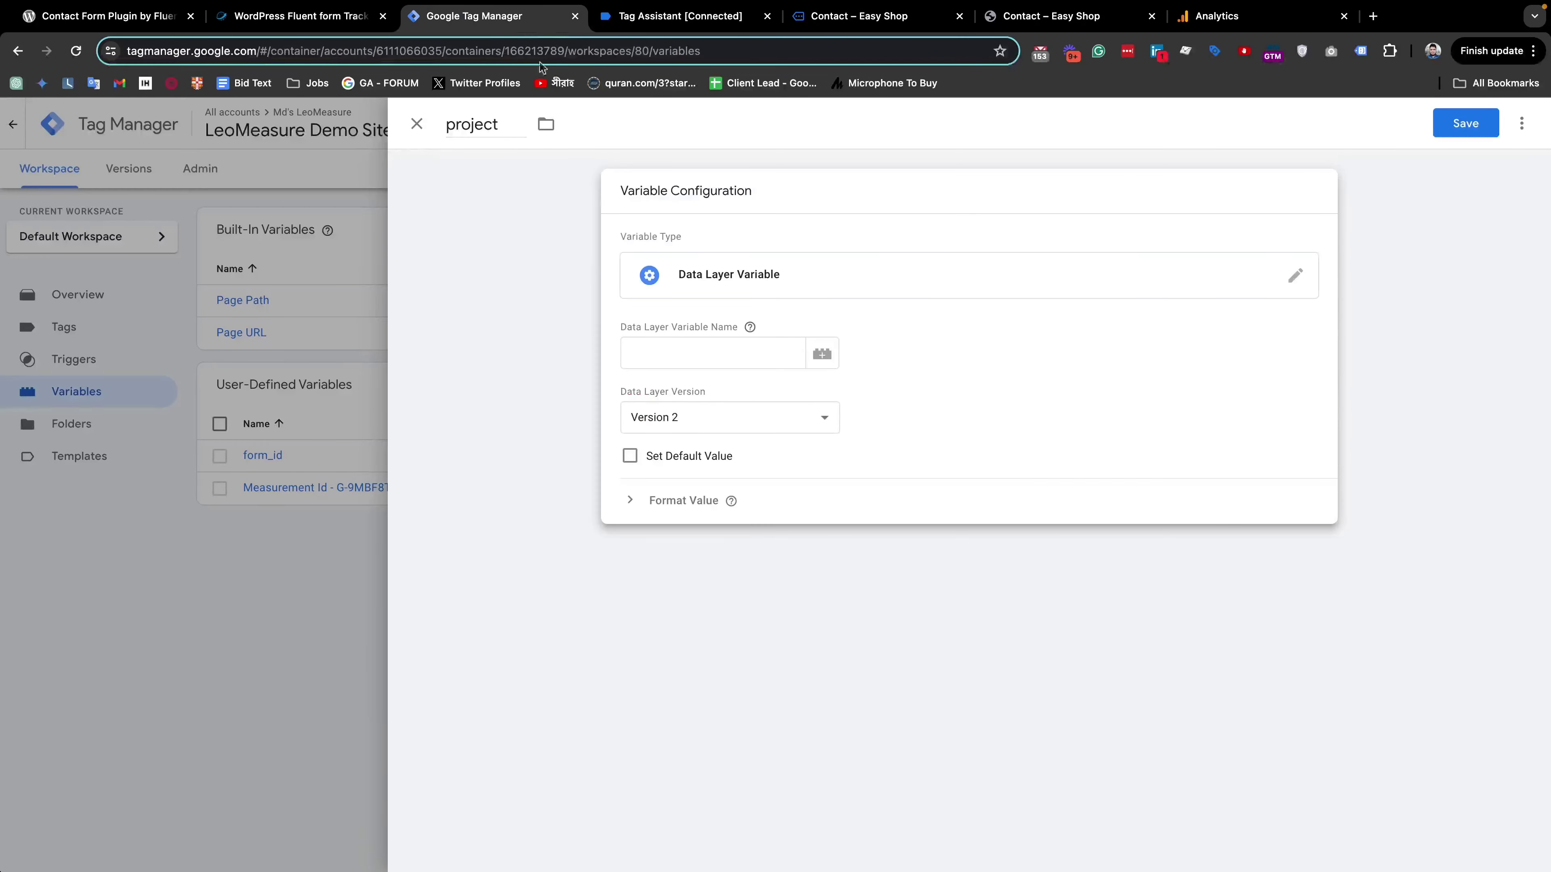
pyautogui.click(630, 344)
pyautogui.hotkey('ctrl', 'v')
pyautogui.write('.')
# Step: Copy the 'project' key to complete the name as inputs.project, then save the variable
pyautogui.click(681, 16)
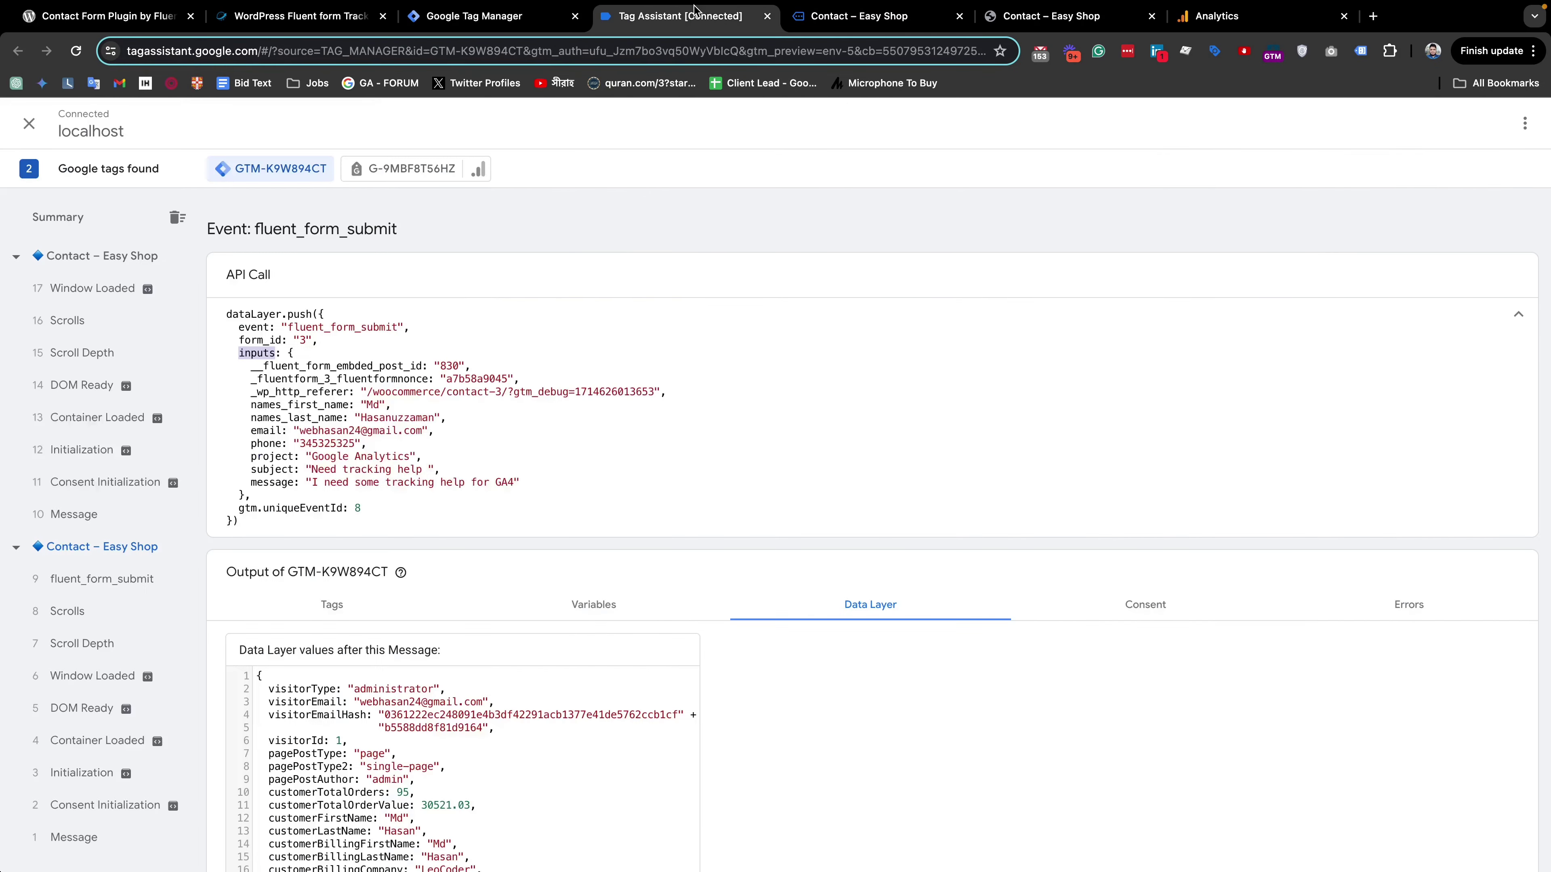
pyautogui.moveTo(288, 396); pyautogui.dragTo(250, 546)
pyautogui.click(283, 510)
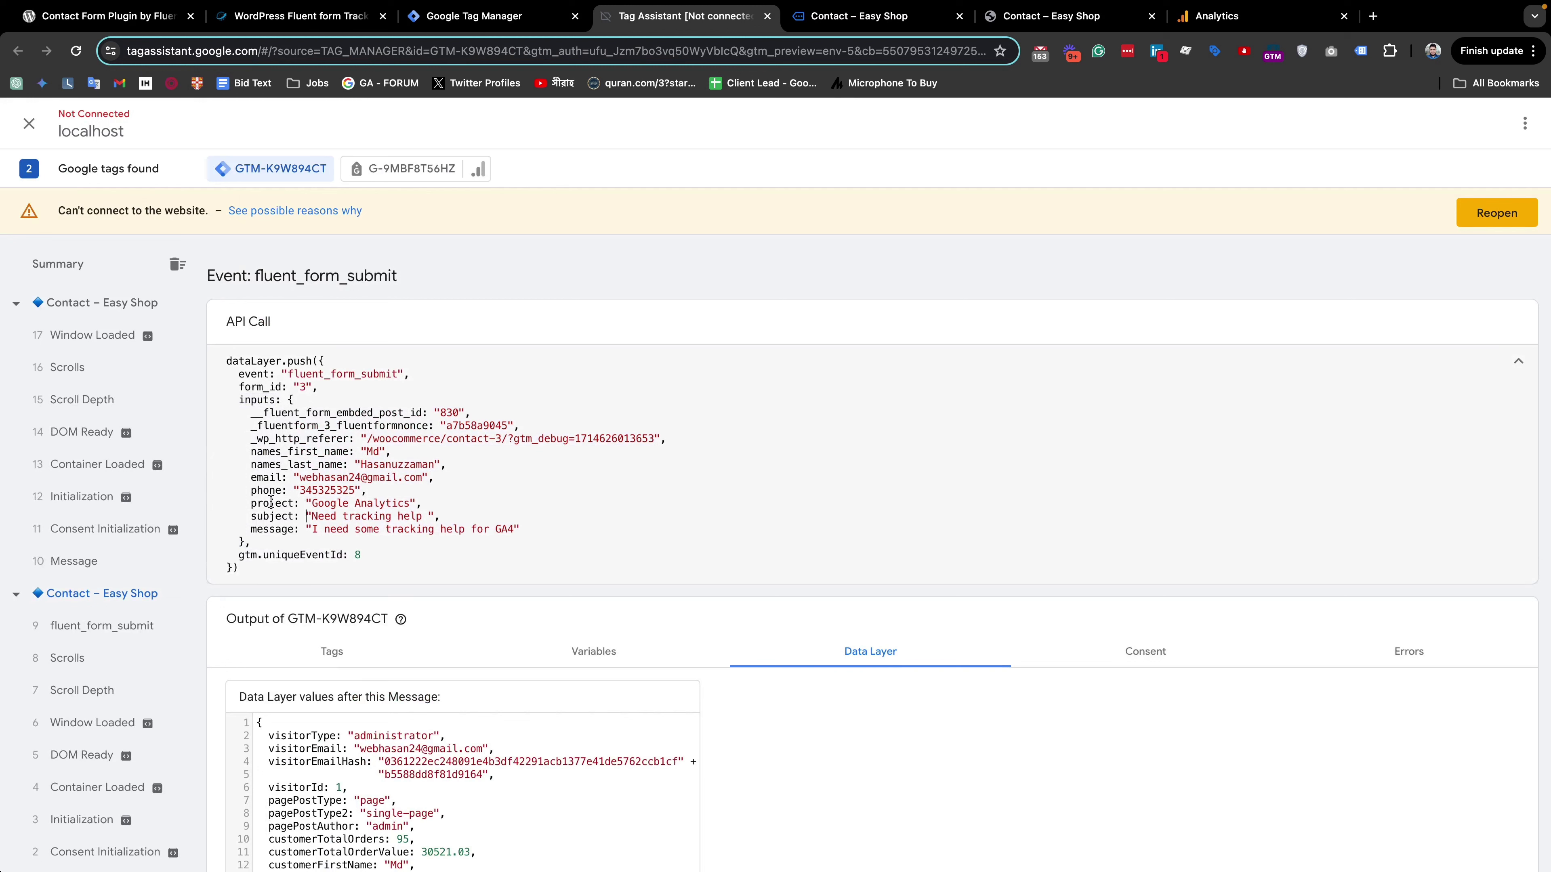
pyautogui.doubleClick(271, 503)
pyautogui.moveTo(301, 503); pyautogui.dragTo(469, 500)
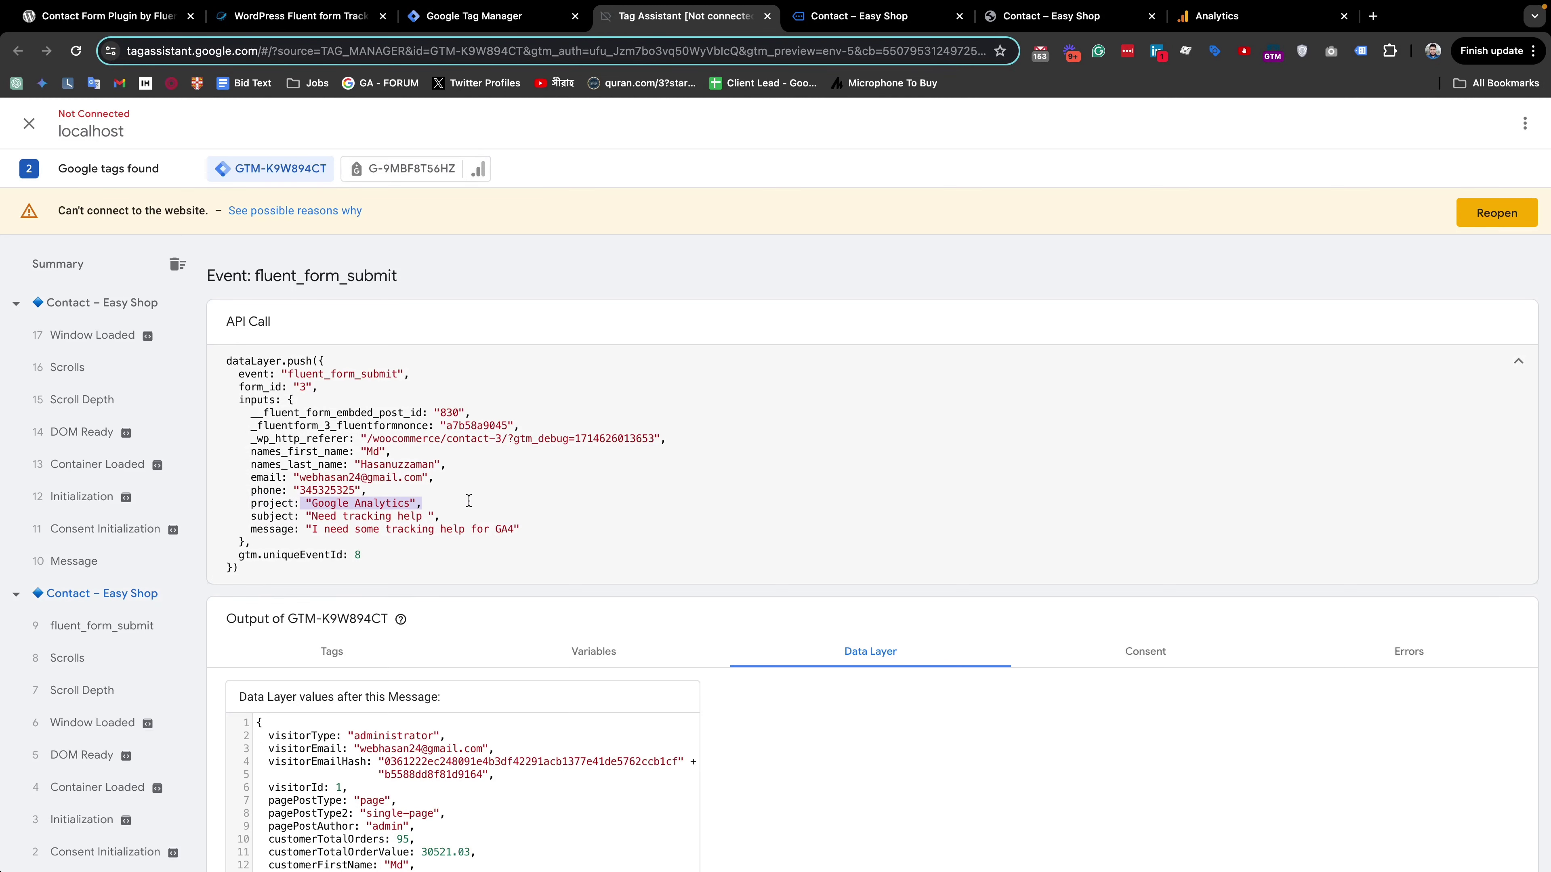
pyautogui.doubleClick(270, 502)
pyautogui.press('super+c')
pyautogui.click(570, 12)
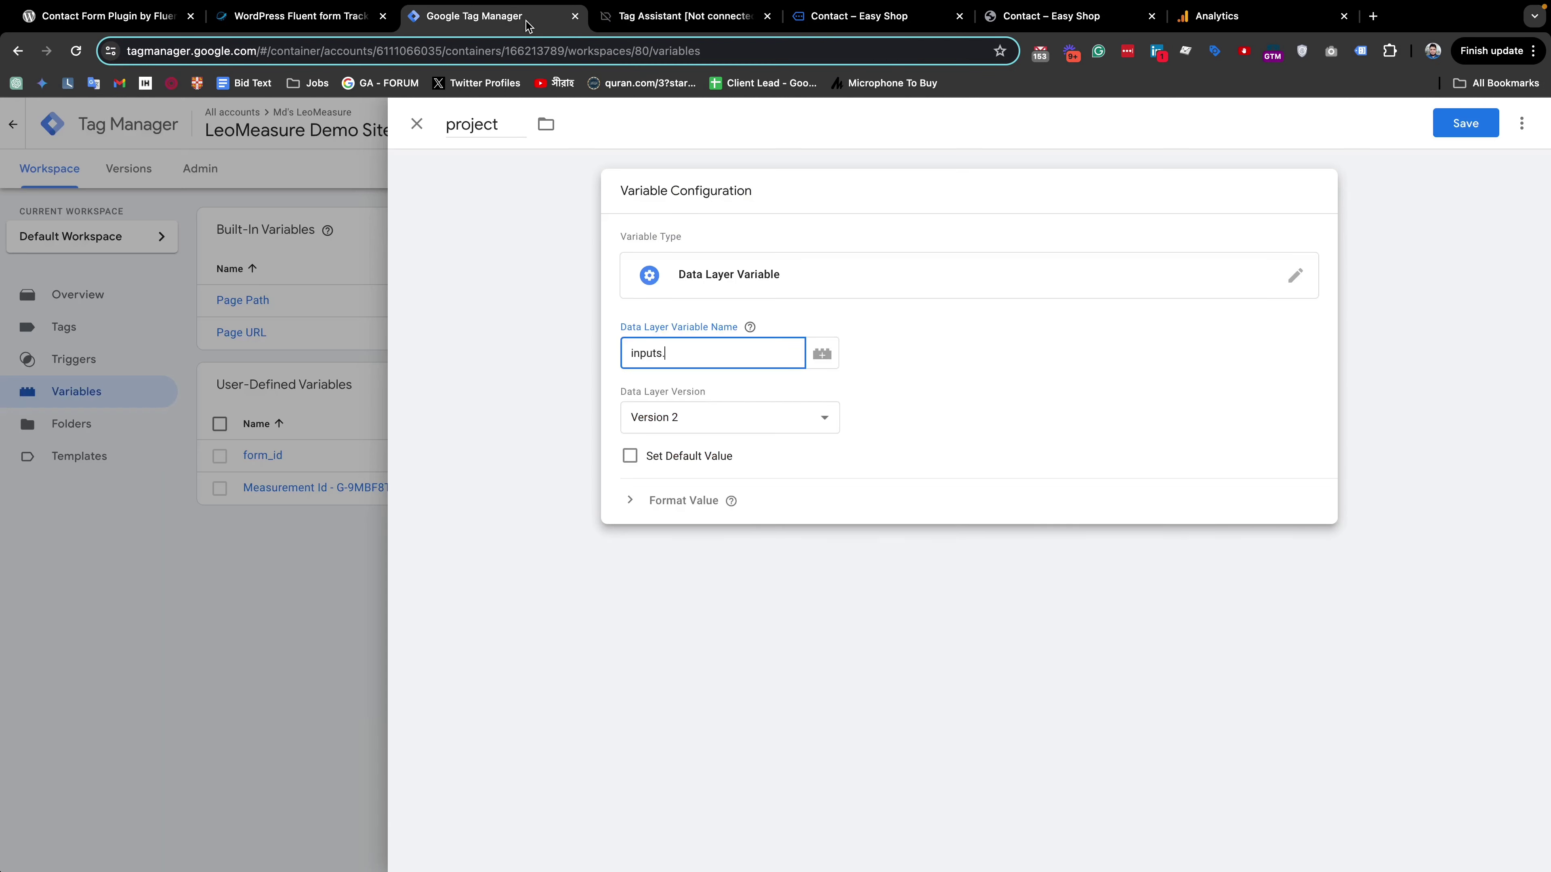
pyautogui.press('super+v')
pyautogui.click(1461, 124)
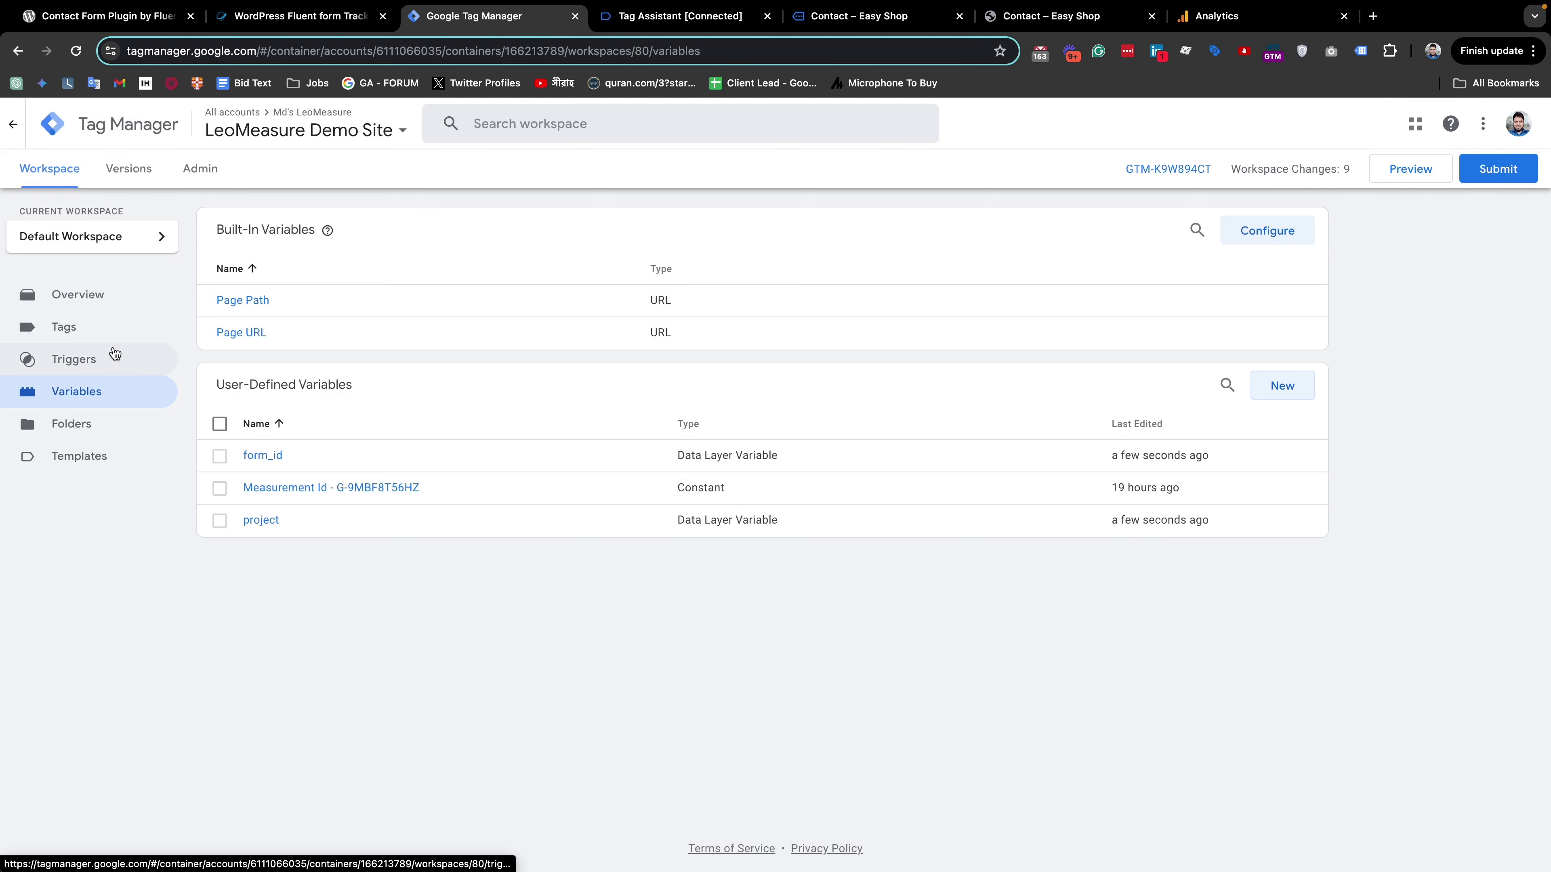
# Step: Create a new GA4 Event tag named 'GA4 - contact form submit'
pyautogui.click(52, 328)
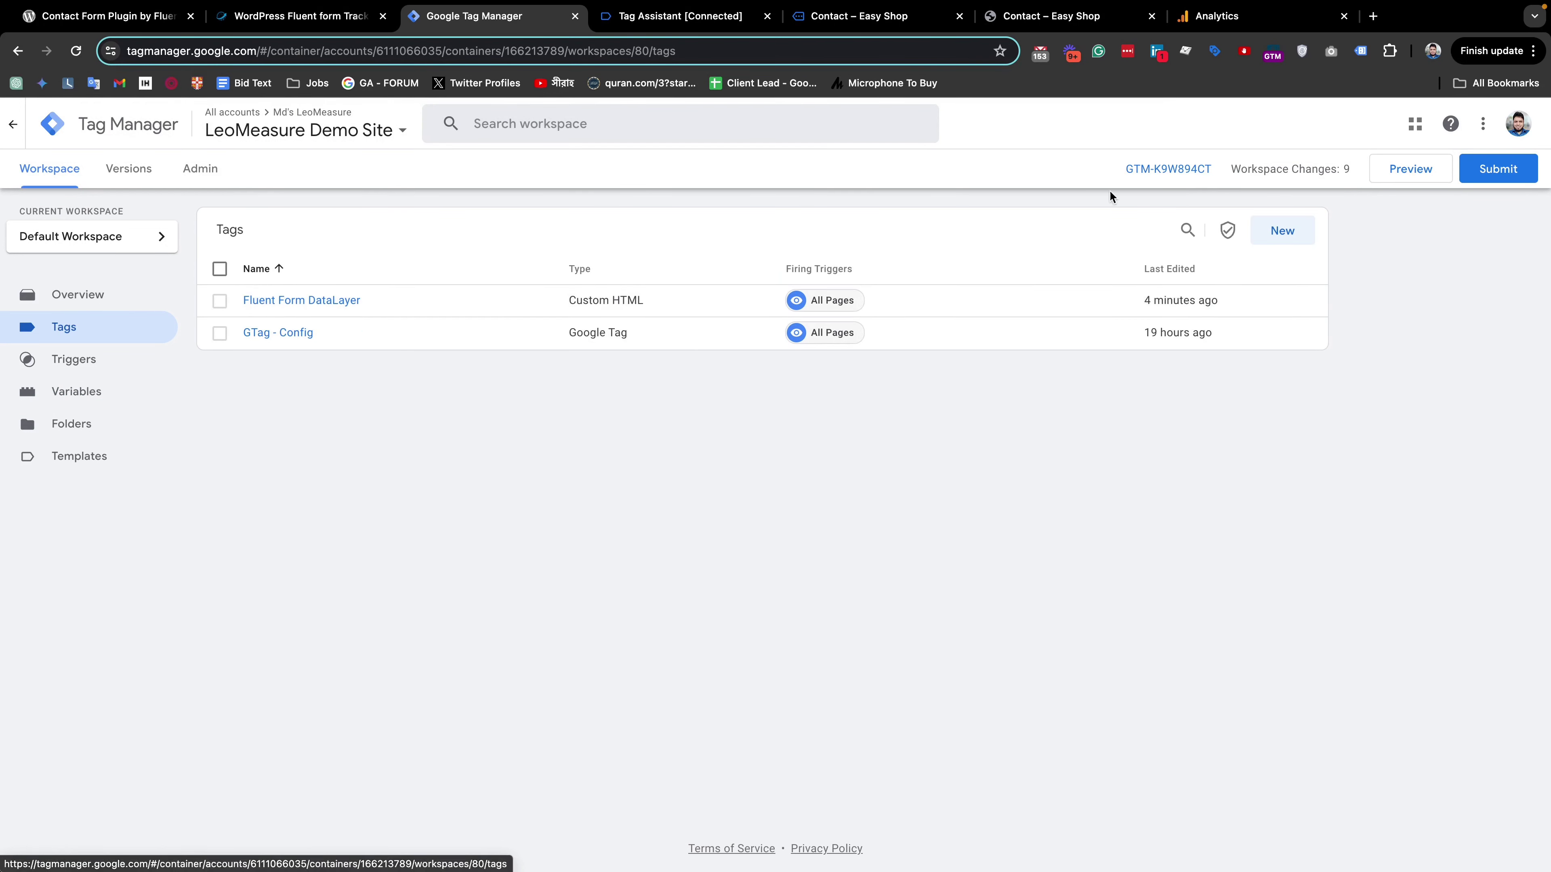
pyautogui.click(1282, 230)
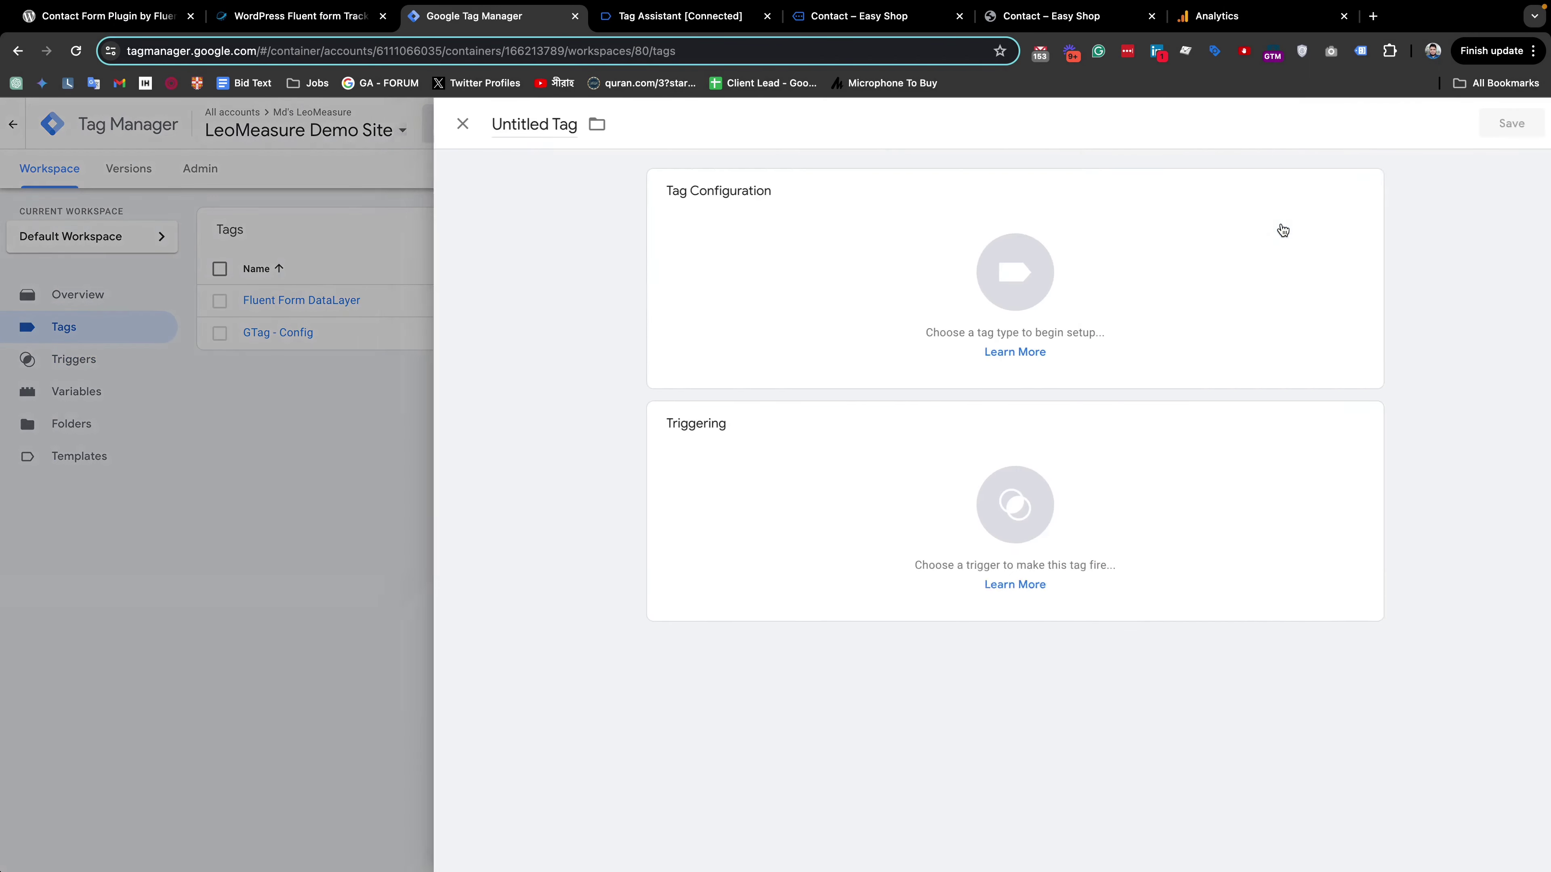
pyautogui.click(488, 124)
pyautogui.write('GA')
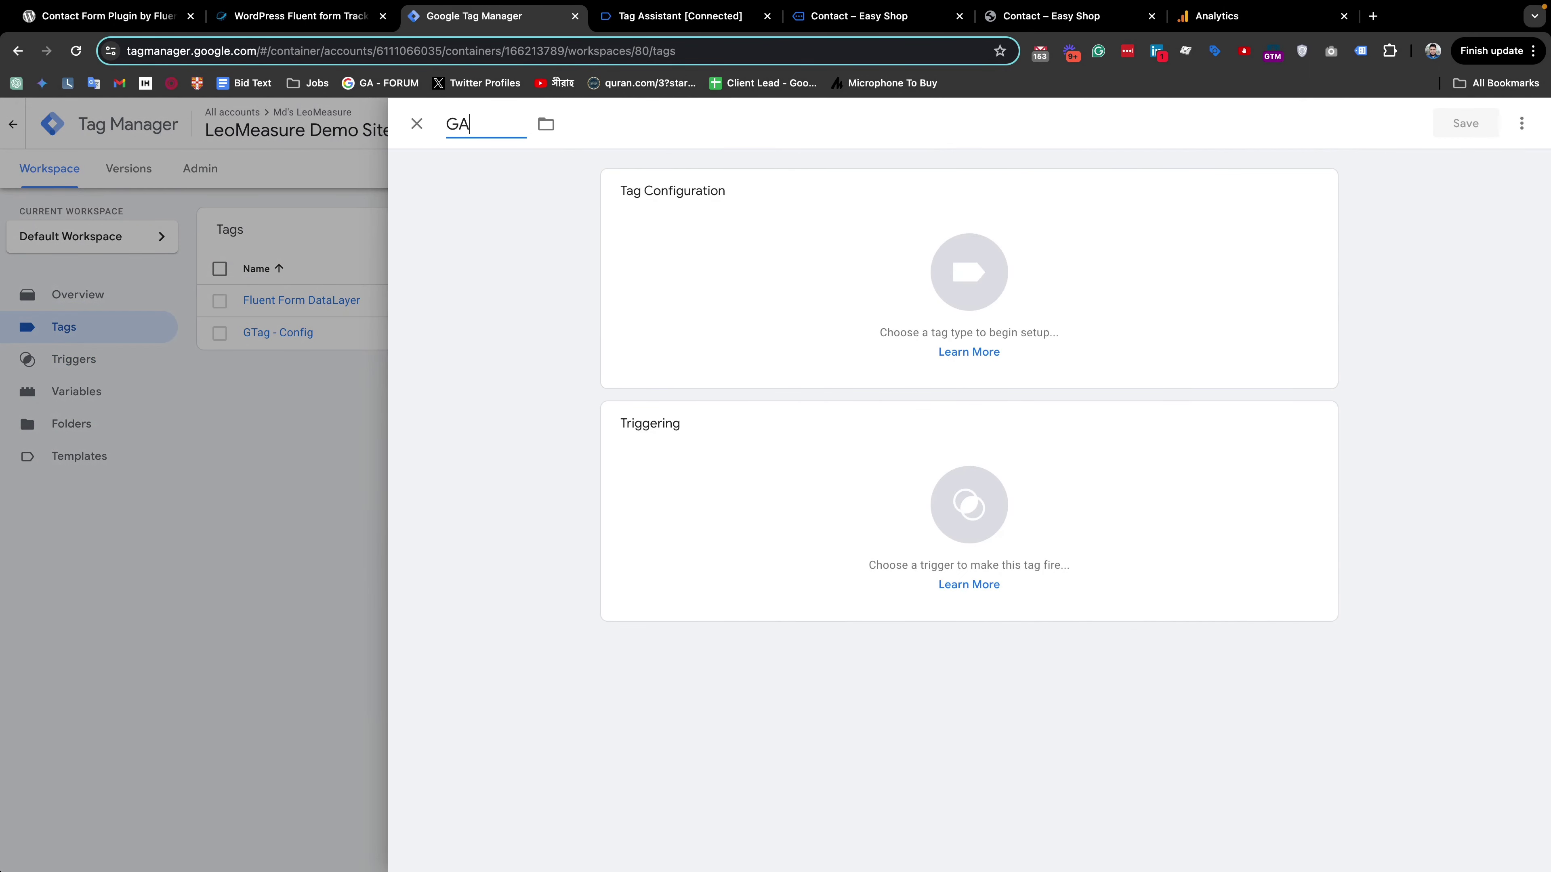
pyautogui.write('4 - contact form')
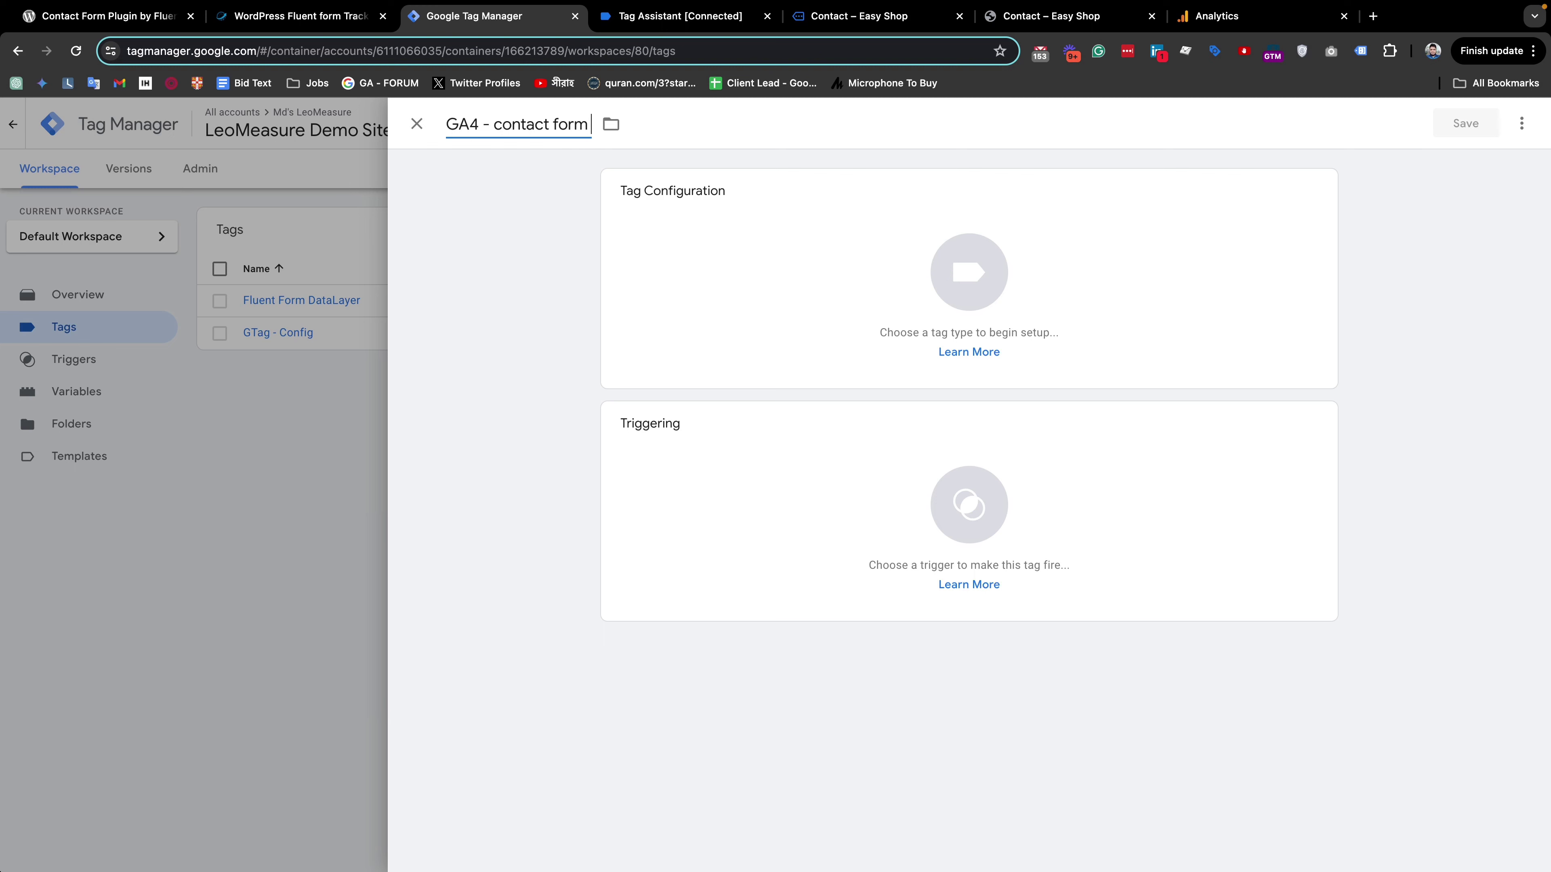
pyautogui.write(' submit')
pyautogui.click(972, 272)
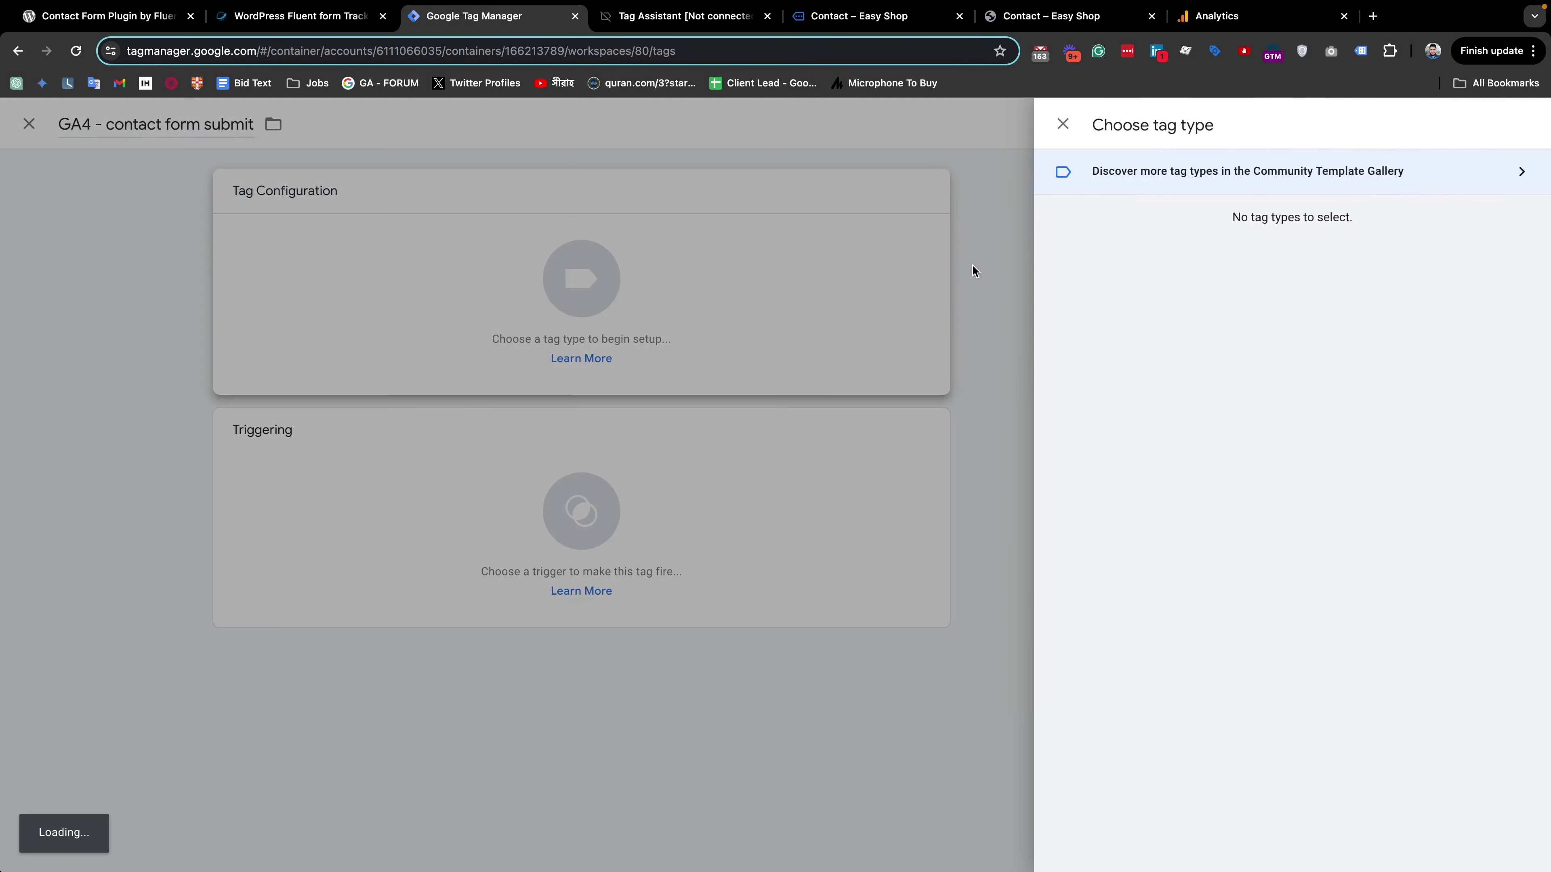
pyautogui.click(1249, 281)
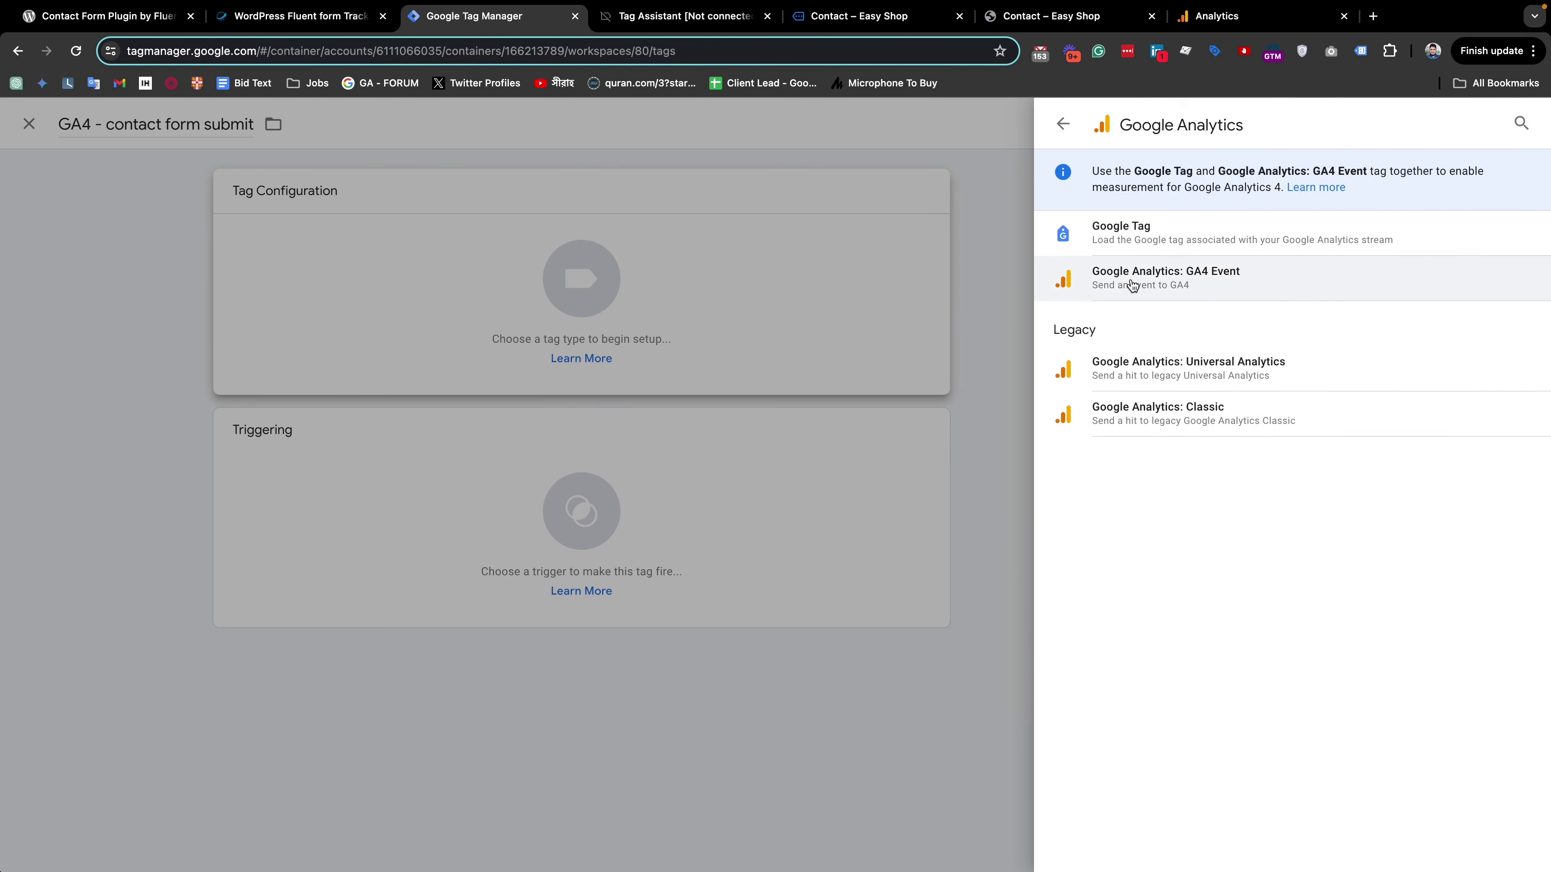
pyautogui.click(1176, 285)
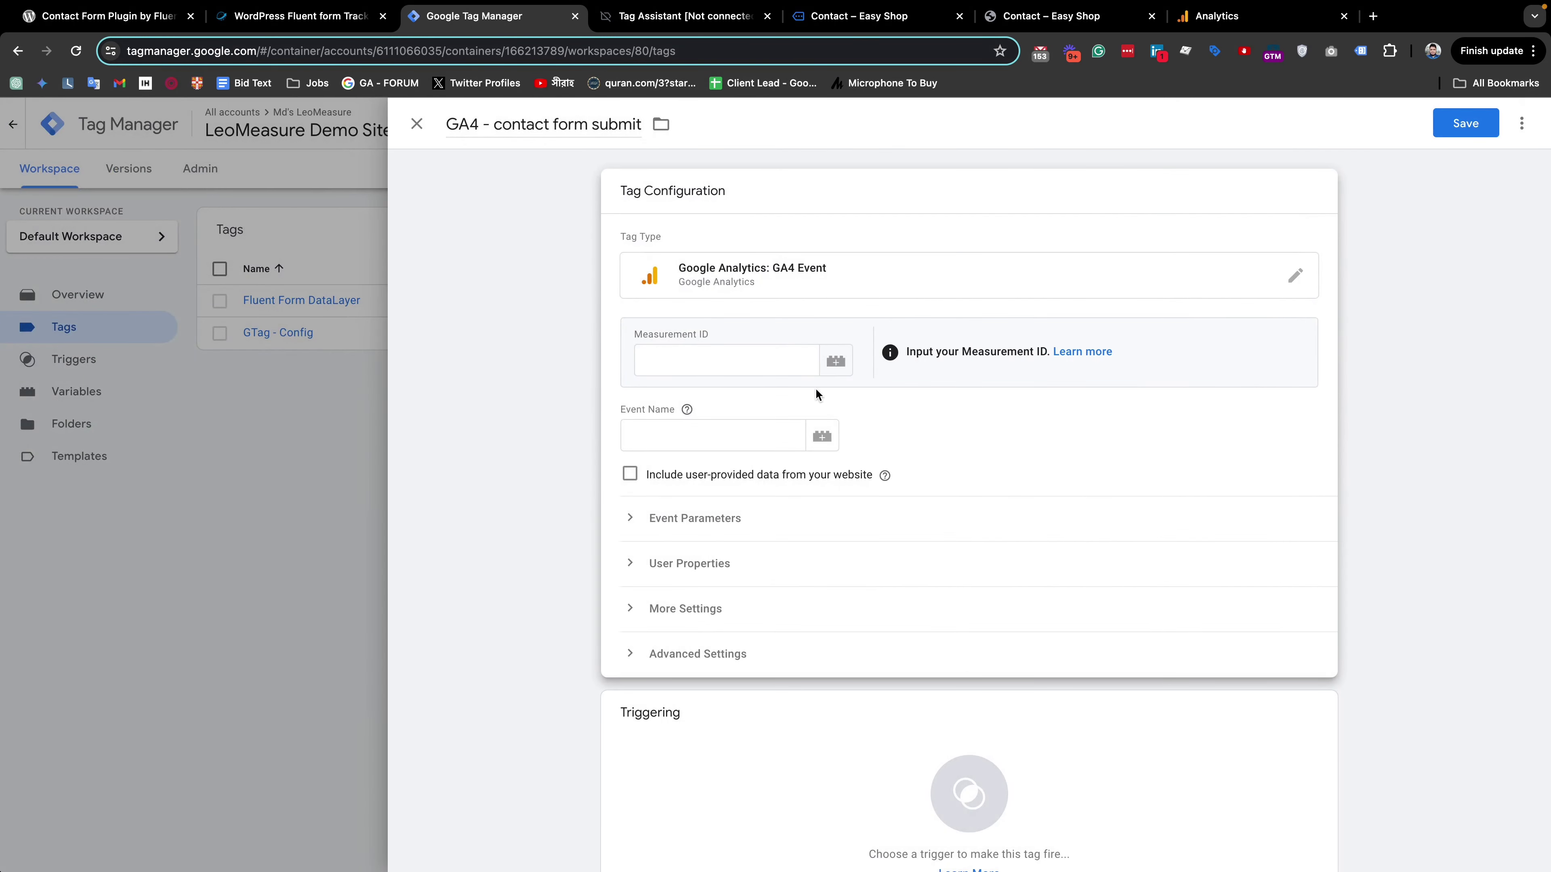
# Step: Use the Measurement Id constant as Measurement ID and set event name contact_form_submit
pyautogui.click(708, 362)
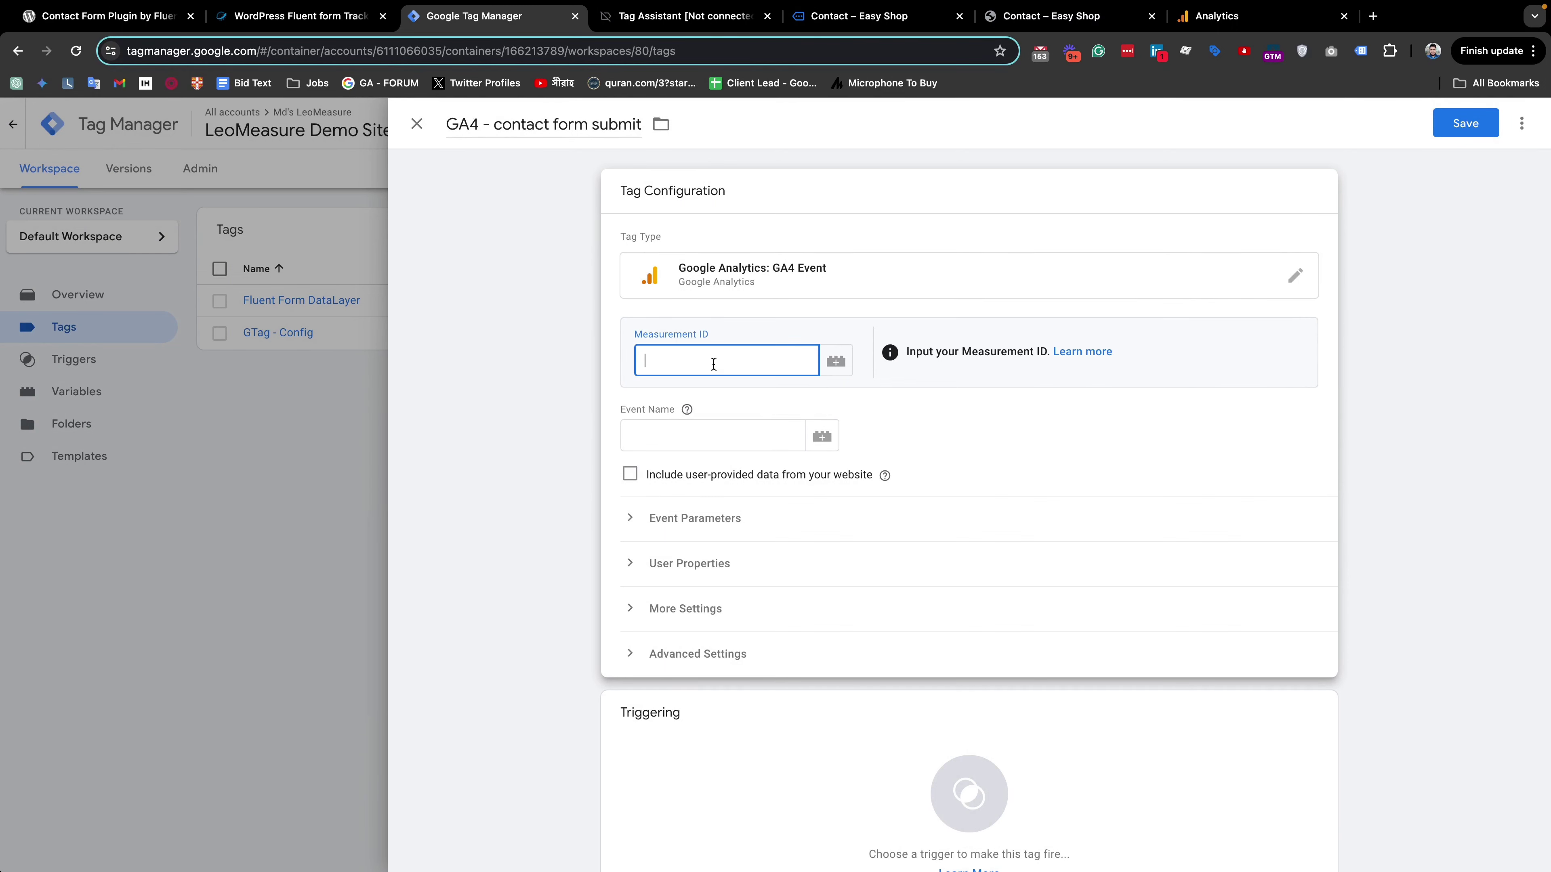
pyautogui.click(836, 361)
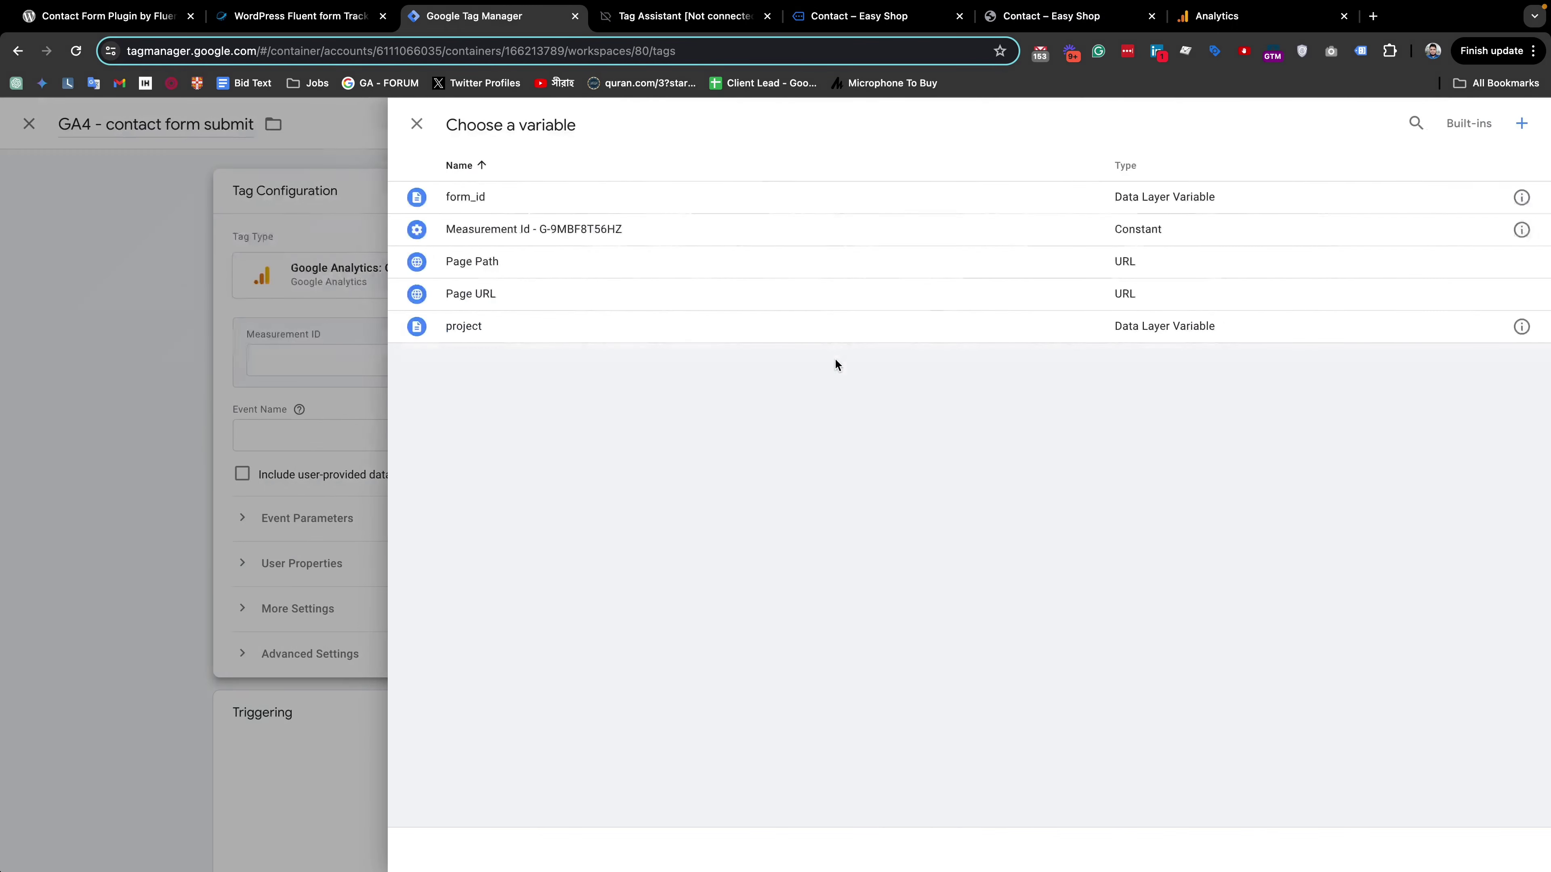
pyautogui.click(549, 235)
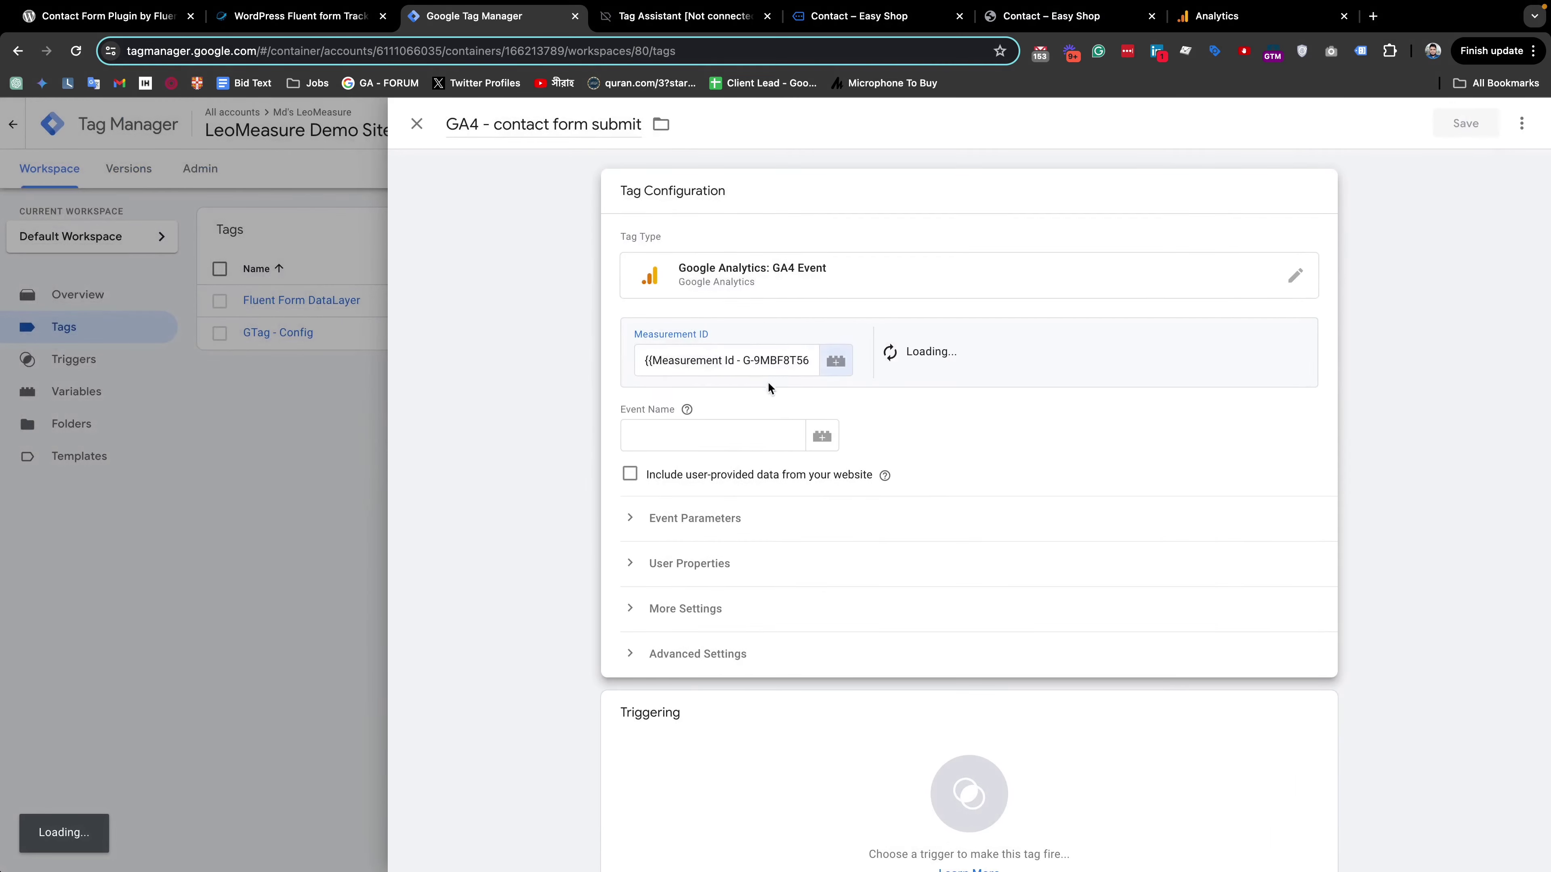
pyautogui.click(632, 435)
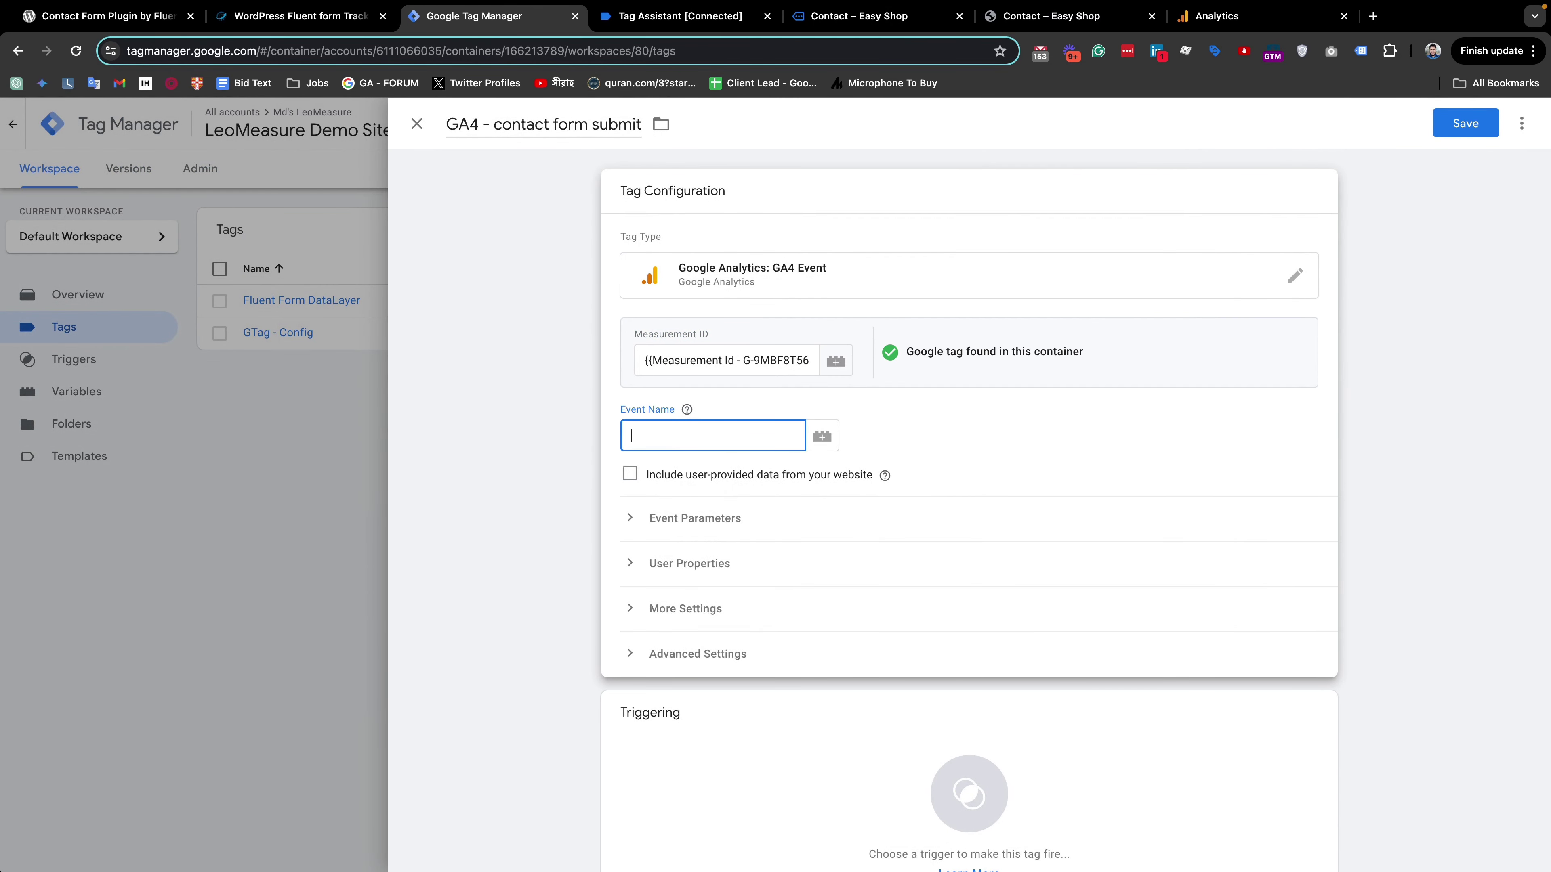
pyautogui.write('contact_form_submit')
# Step: Add event parameters form_id and project, each set to its matching variable
pyautogui.click(772, 516)
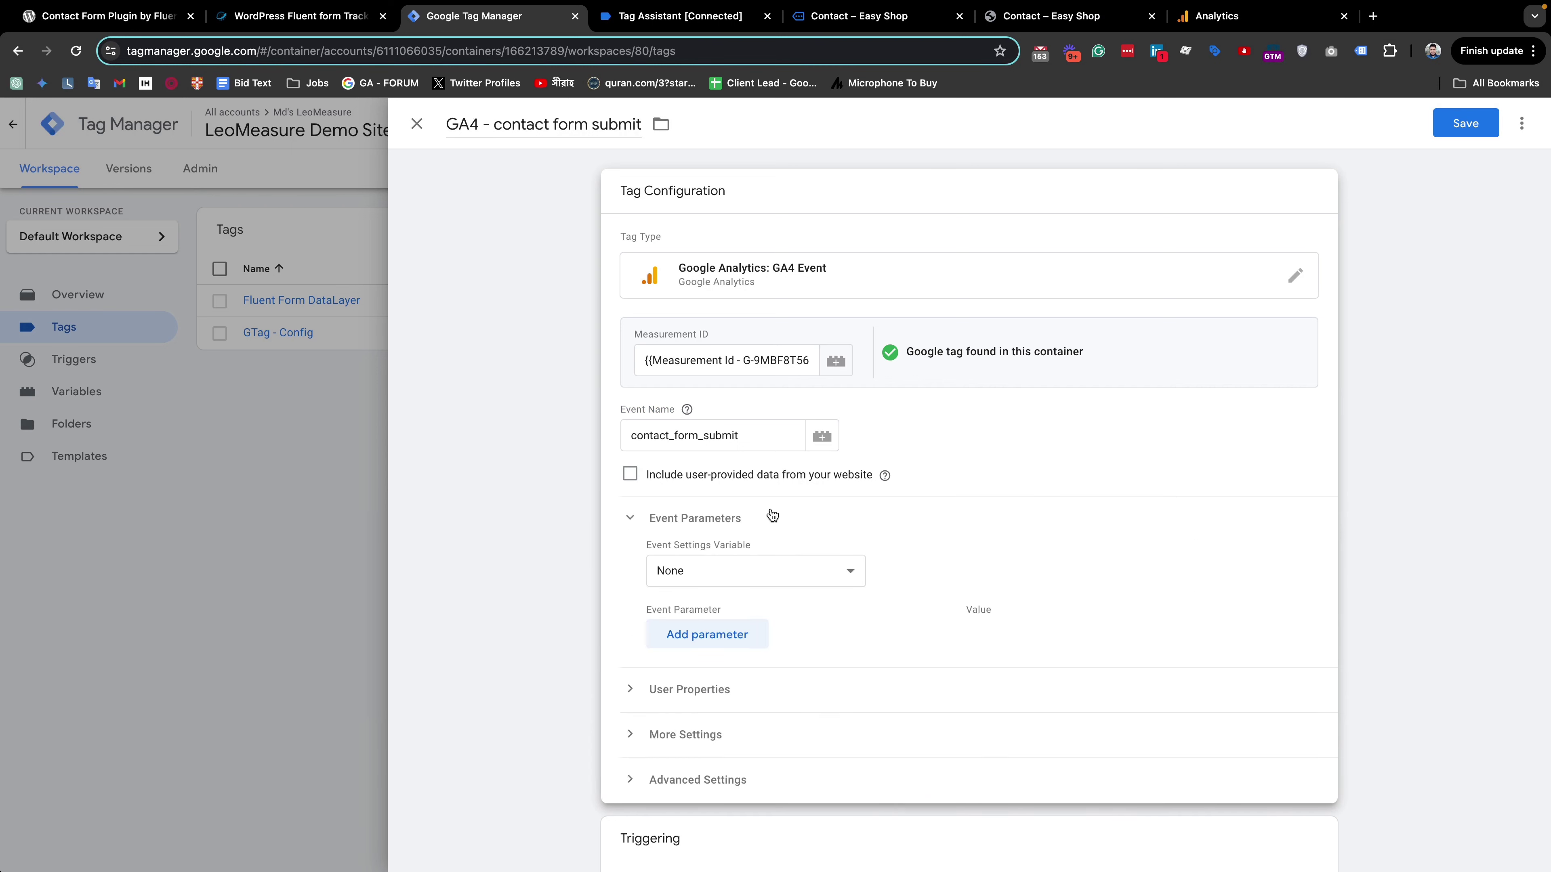
pyautogui.click(694, 636)
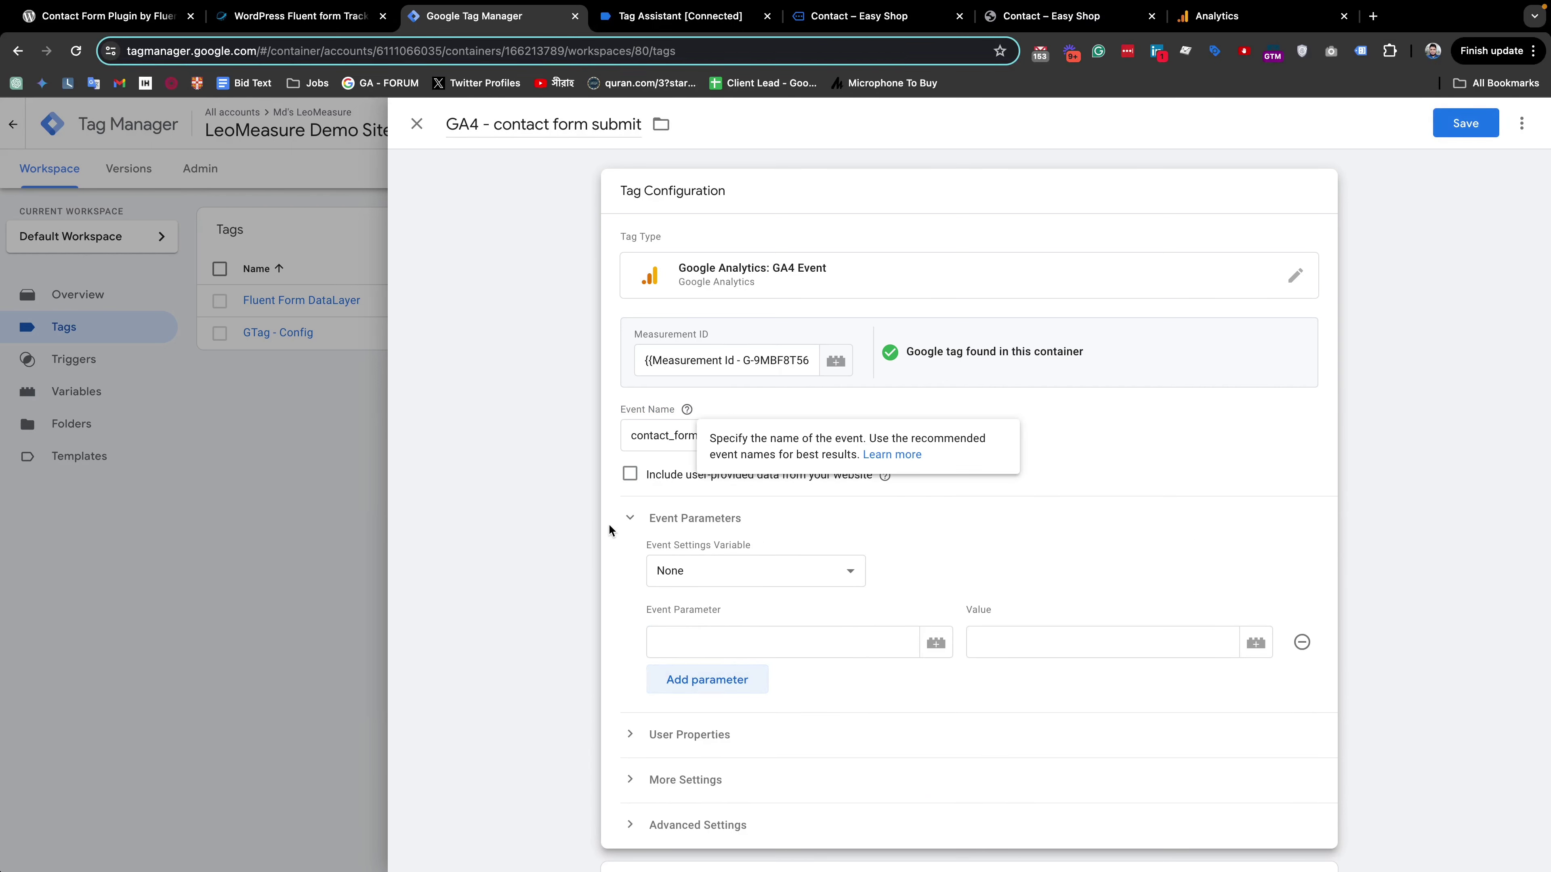
pyautogui.click(723, 637)
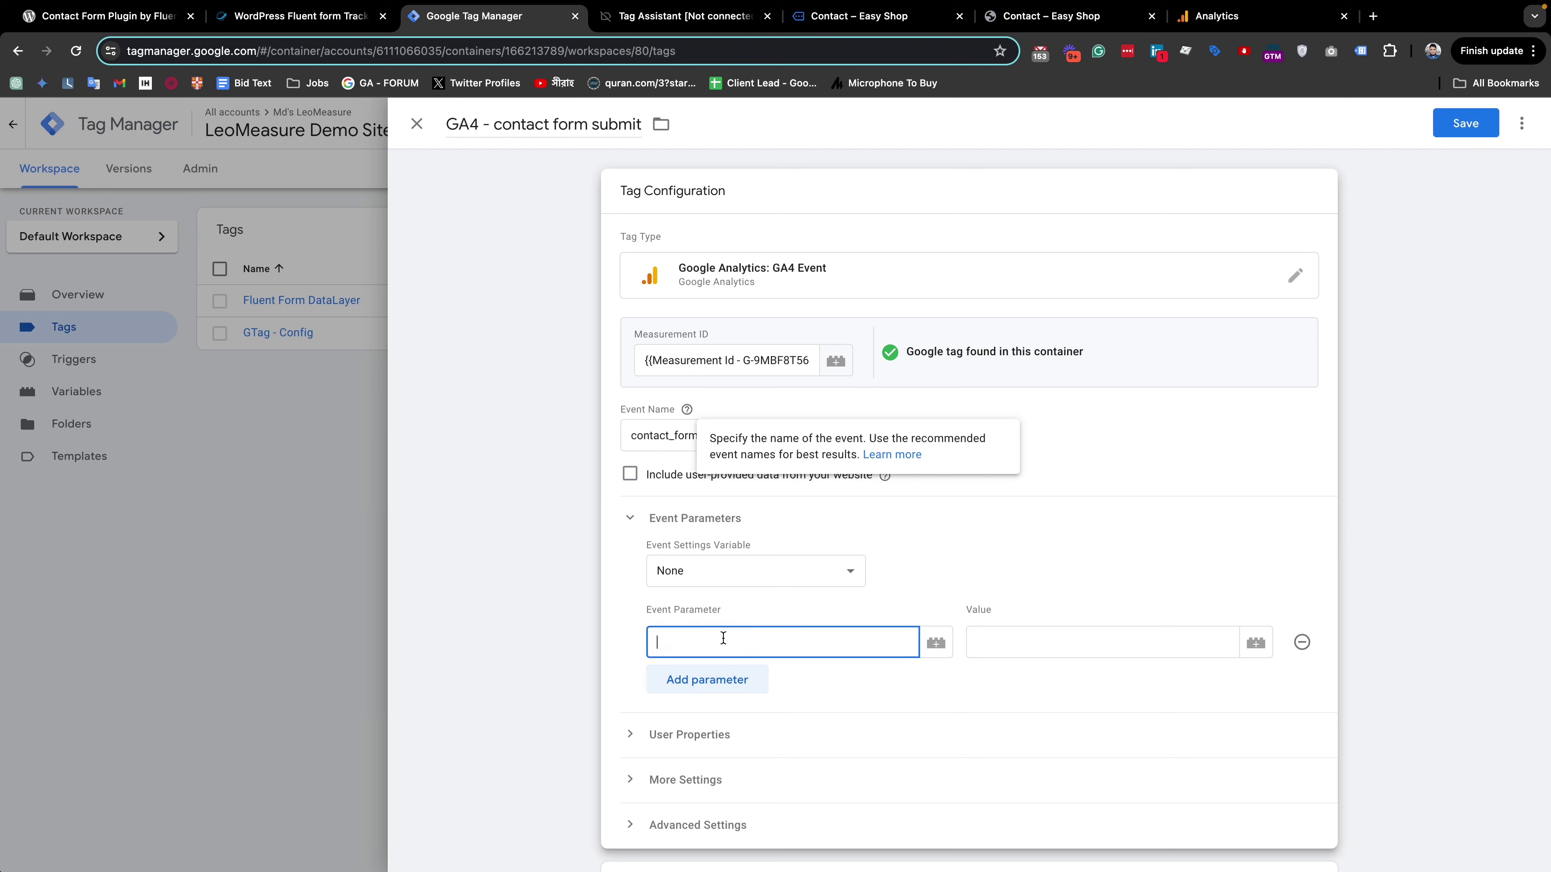
pyautogui.write('form_id')
pyautogui.click(1256, 645)
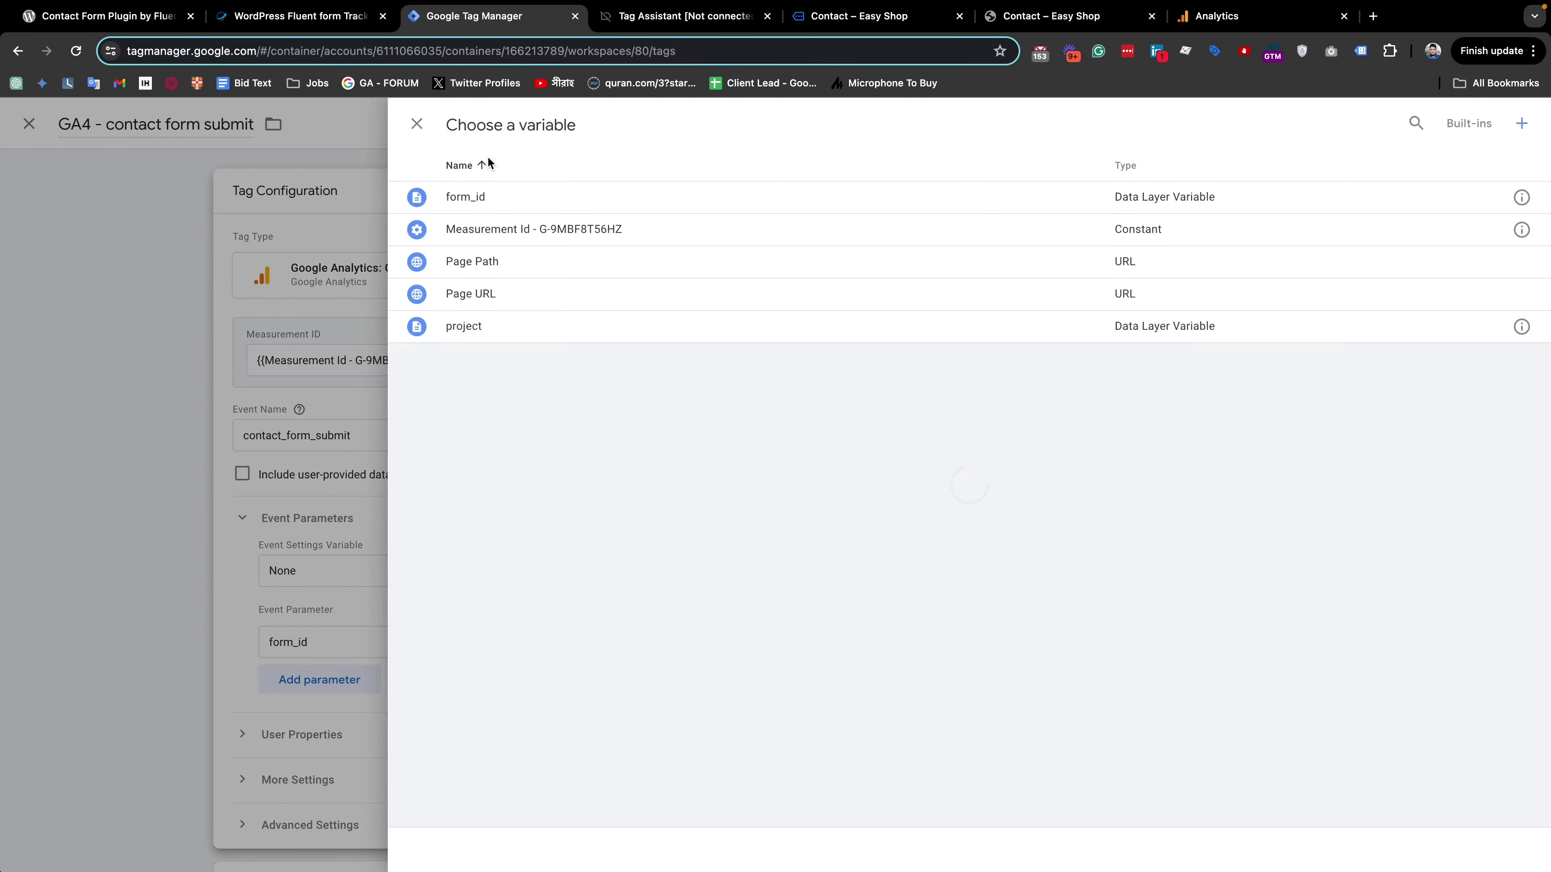
pyautogui.click(494, 199)
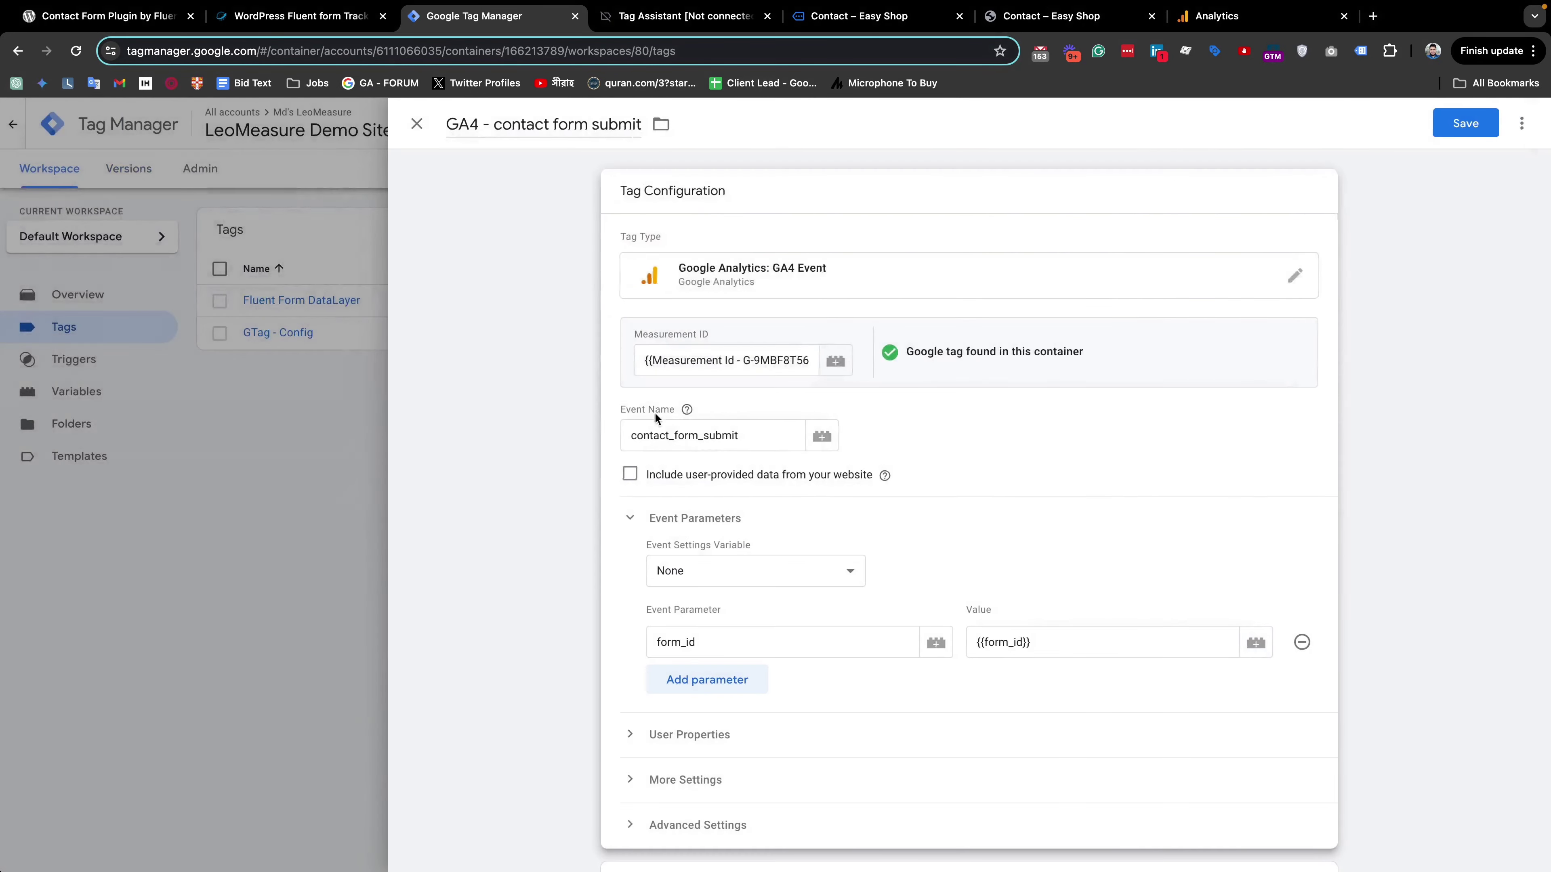
pyautogui.click(726, 680)
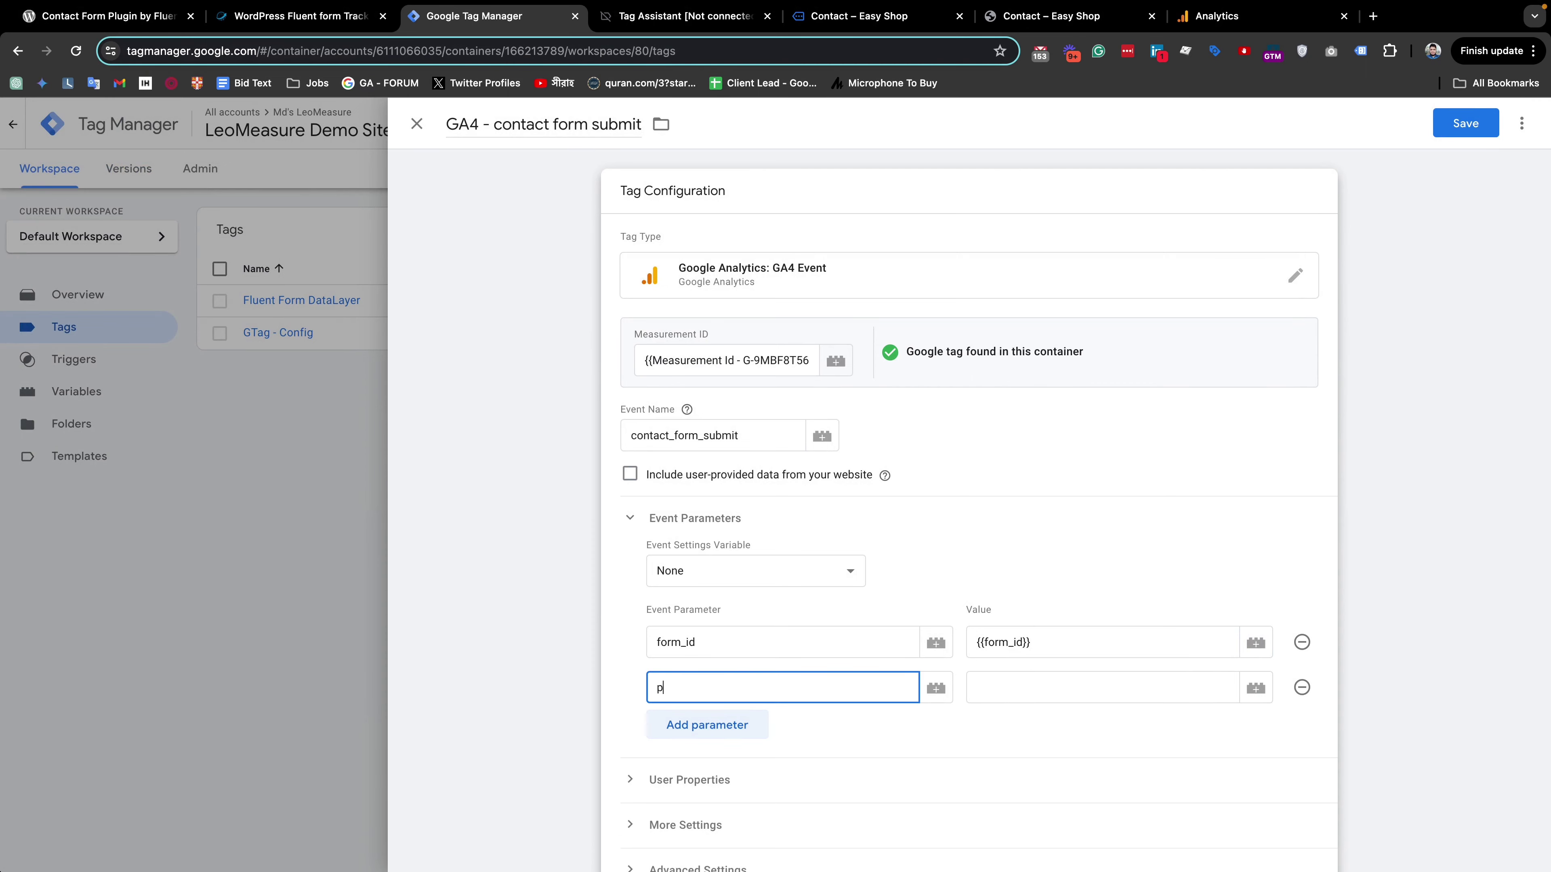
pyautogui.write('project')
pyautogui.click(1256, 688)
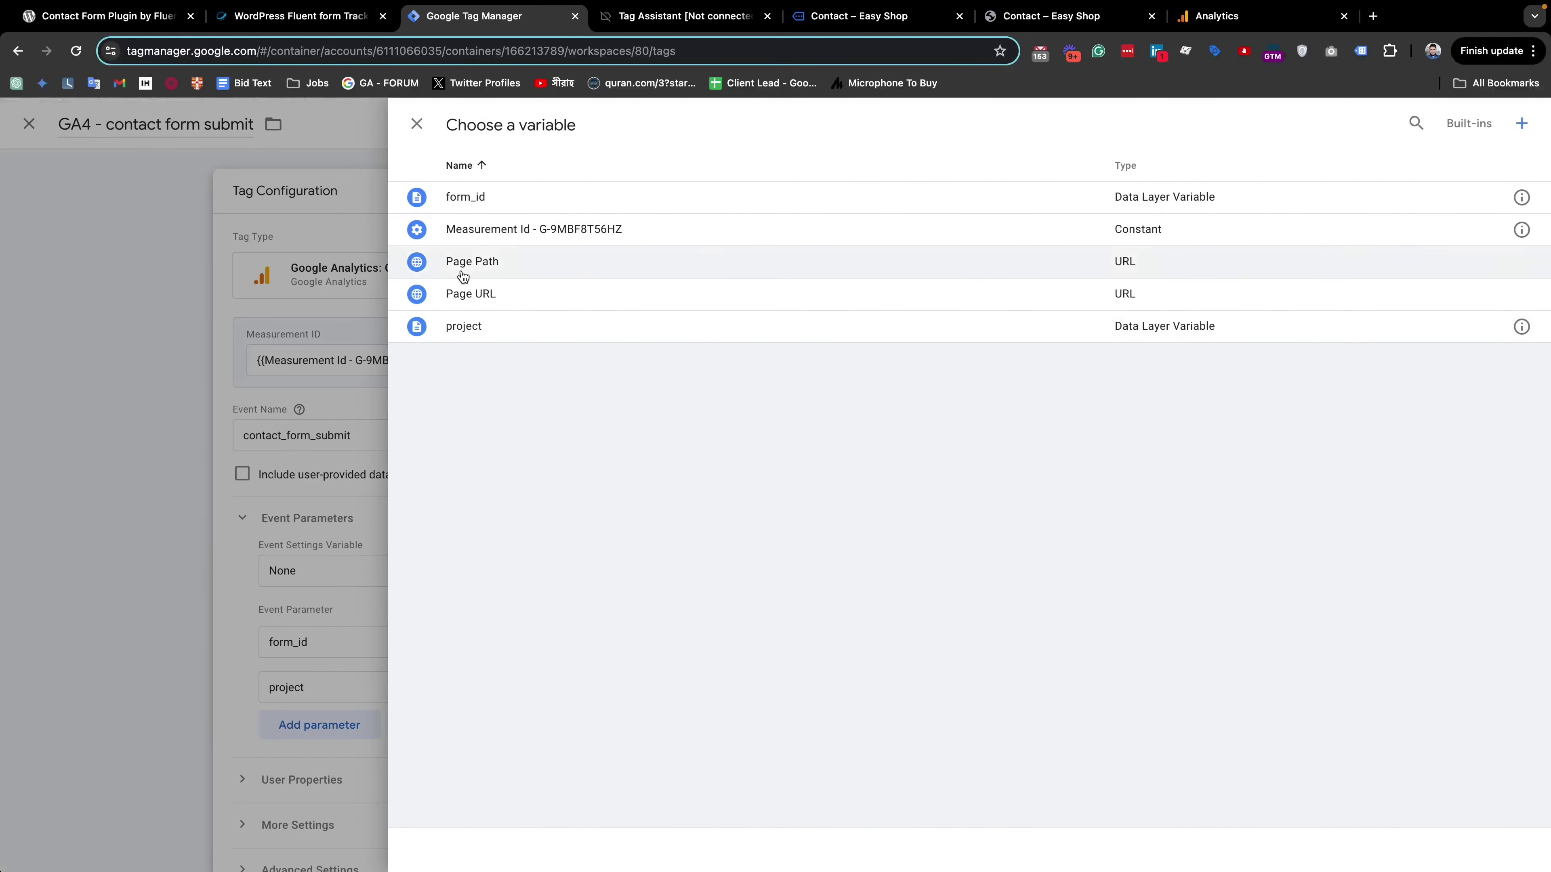
pyautogui.click(474, 330)
pyautogui.scroll(-3, 909, 581)
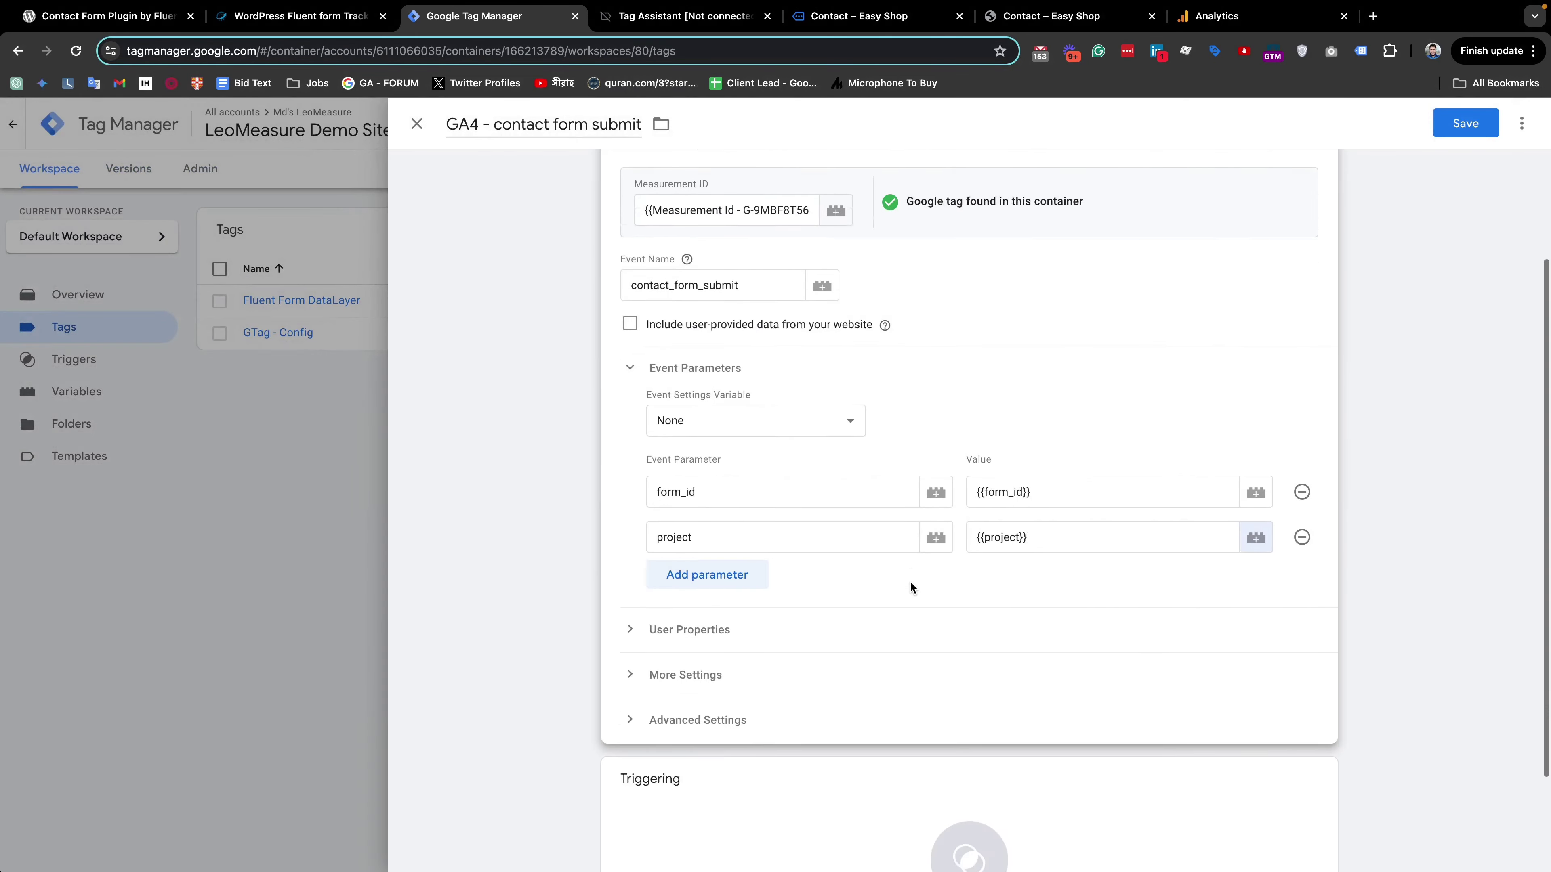
pyautogui.scroll(-1, 912, 589)
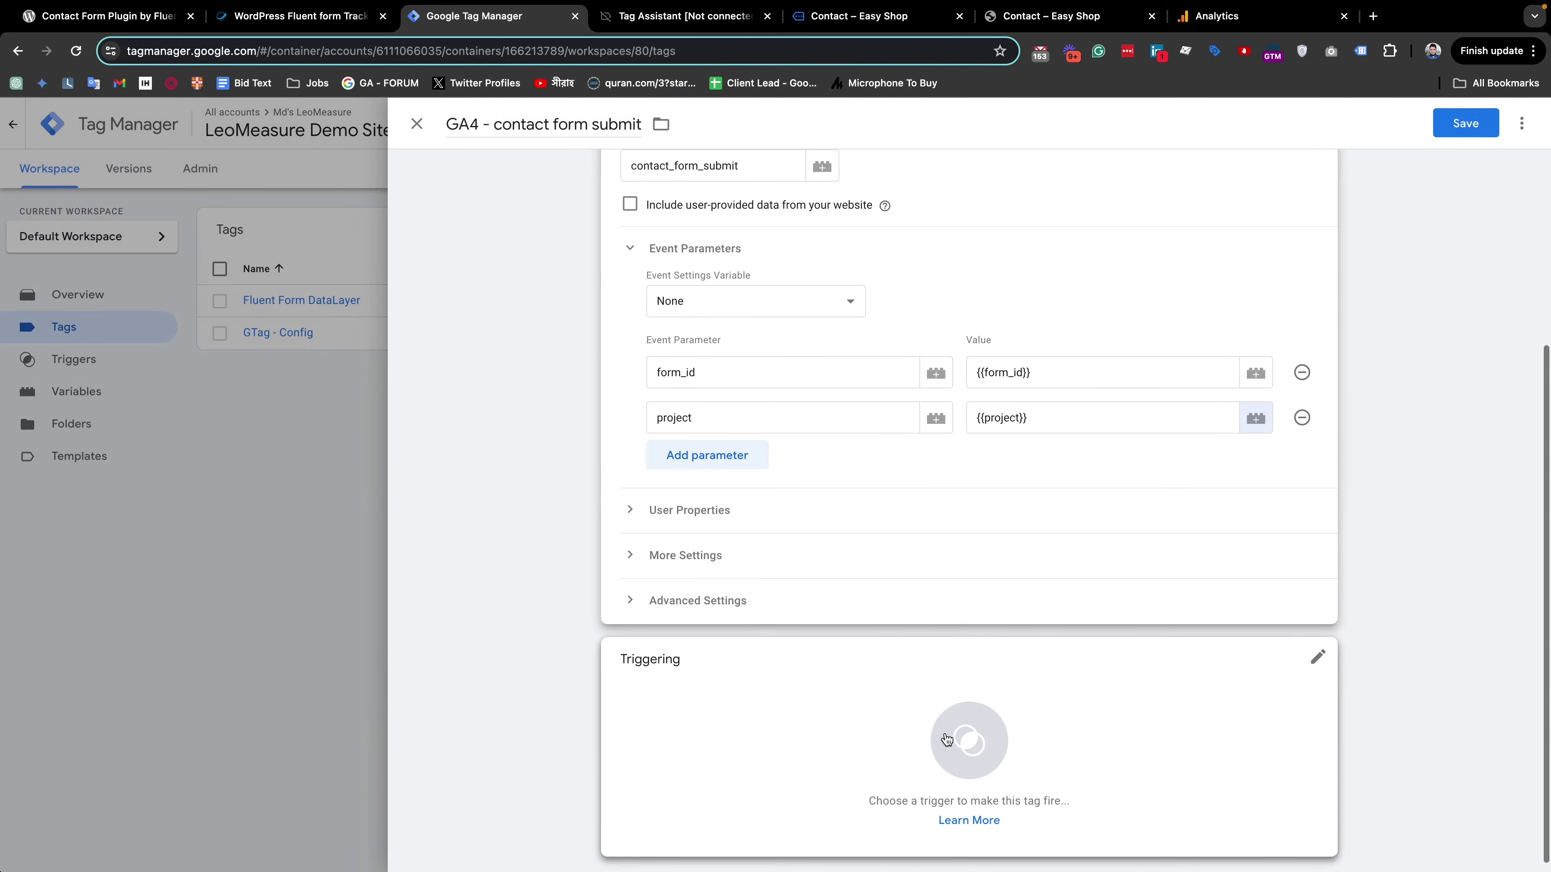
# Step: Set Fluent Form Submit as the tag's firing trigger and save the tag
pyautogui.click(971, 715)
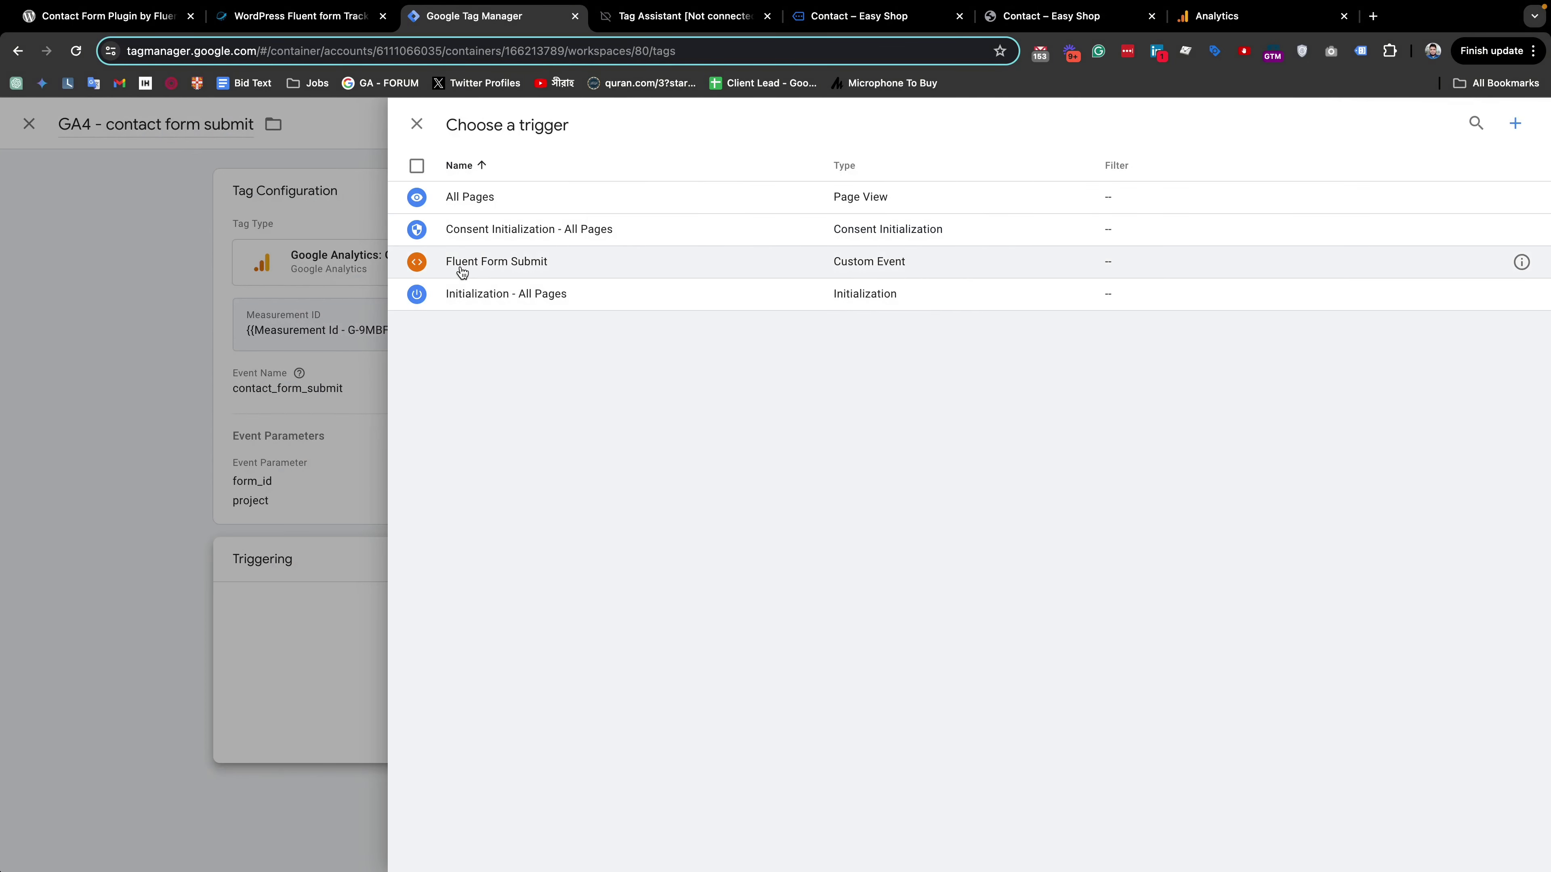
pyautogui.click(528, 265)
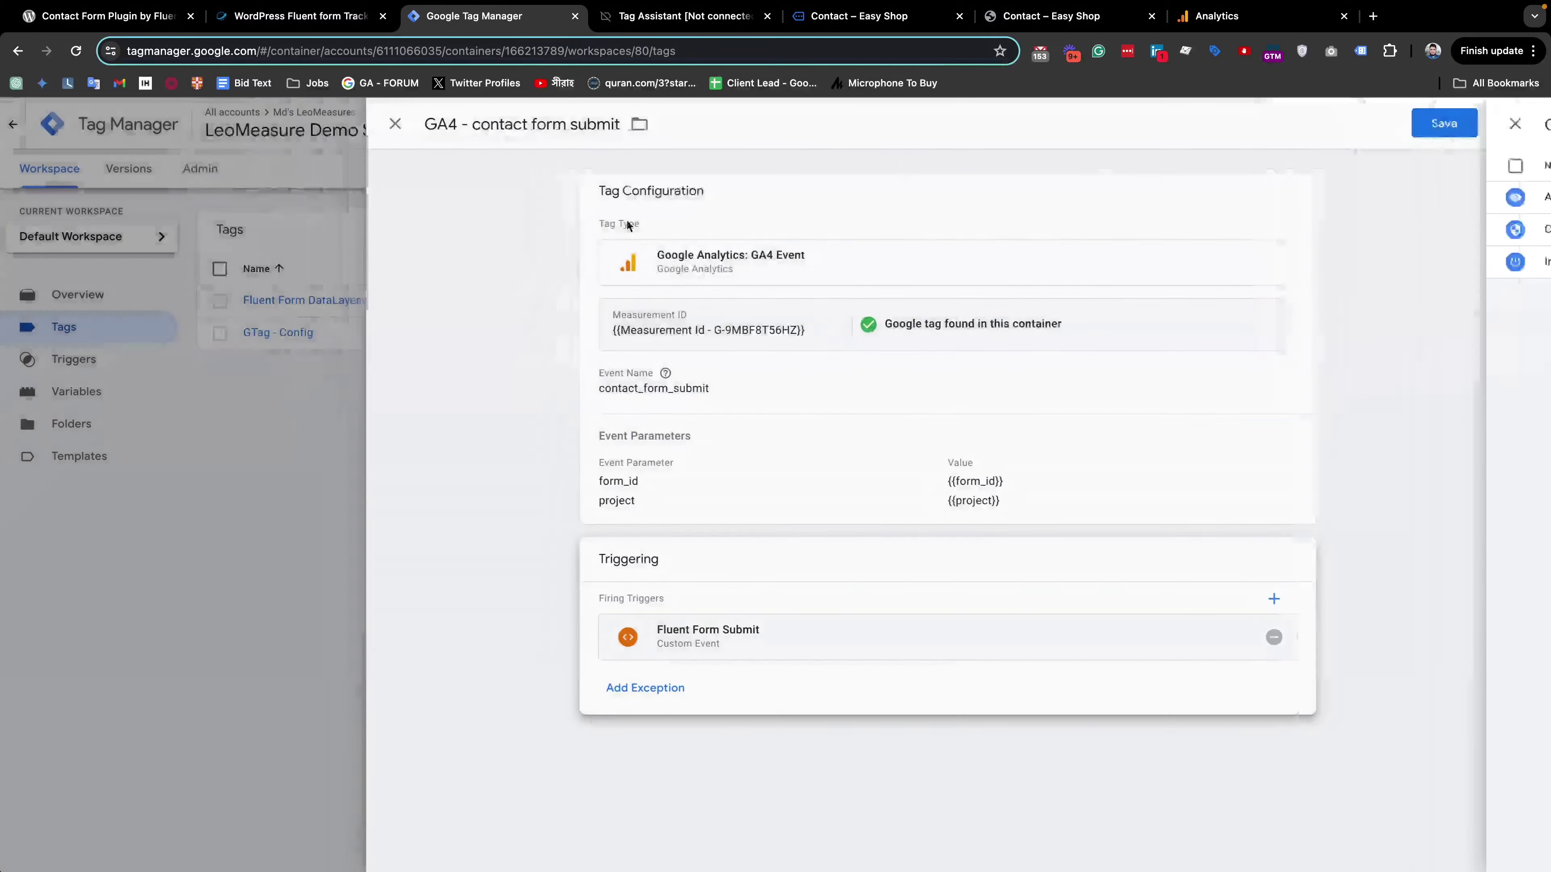
pyautogui.click(1452, 133)
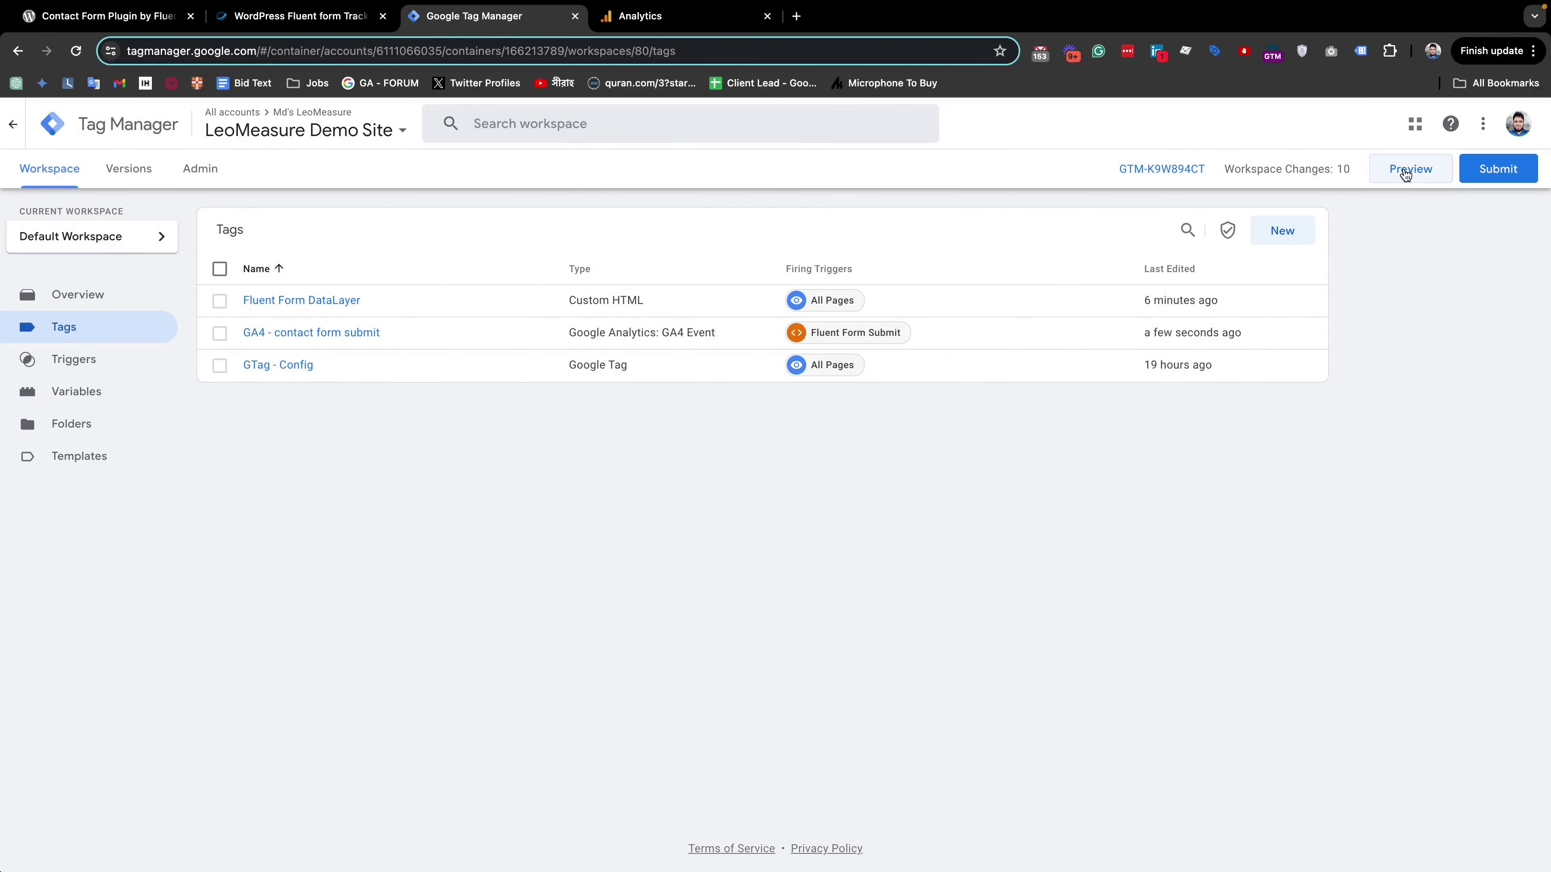
# Step: Start a Tag Assistant preview on the contact page and autofill the contact details
pyautogui.click(1405, 173)
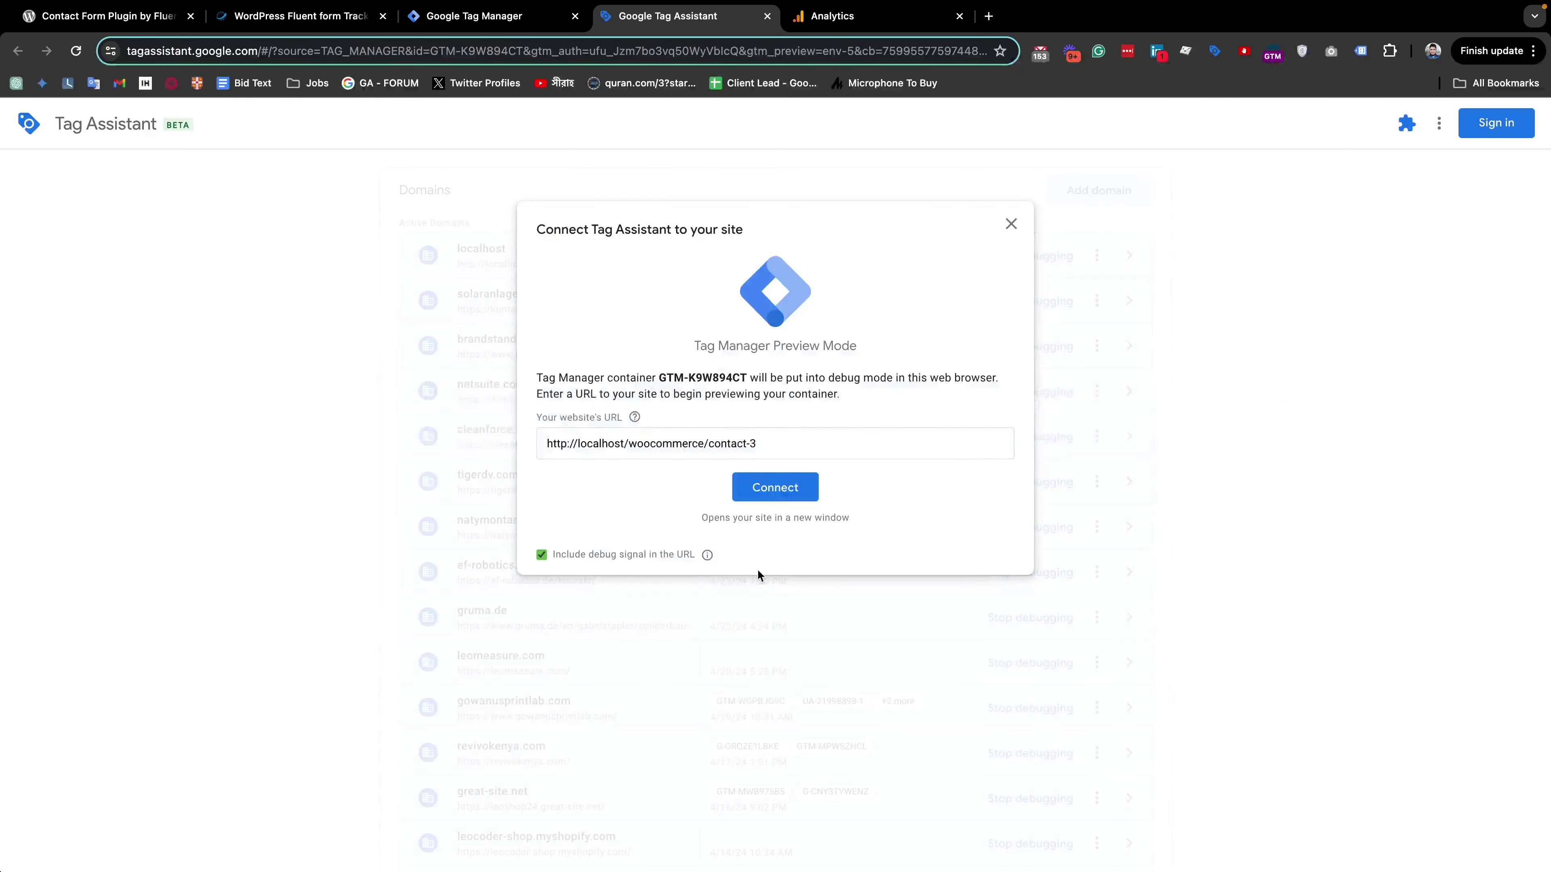
pyautogui.click(758, 489)
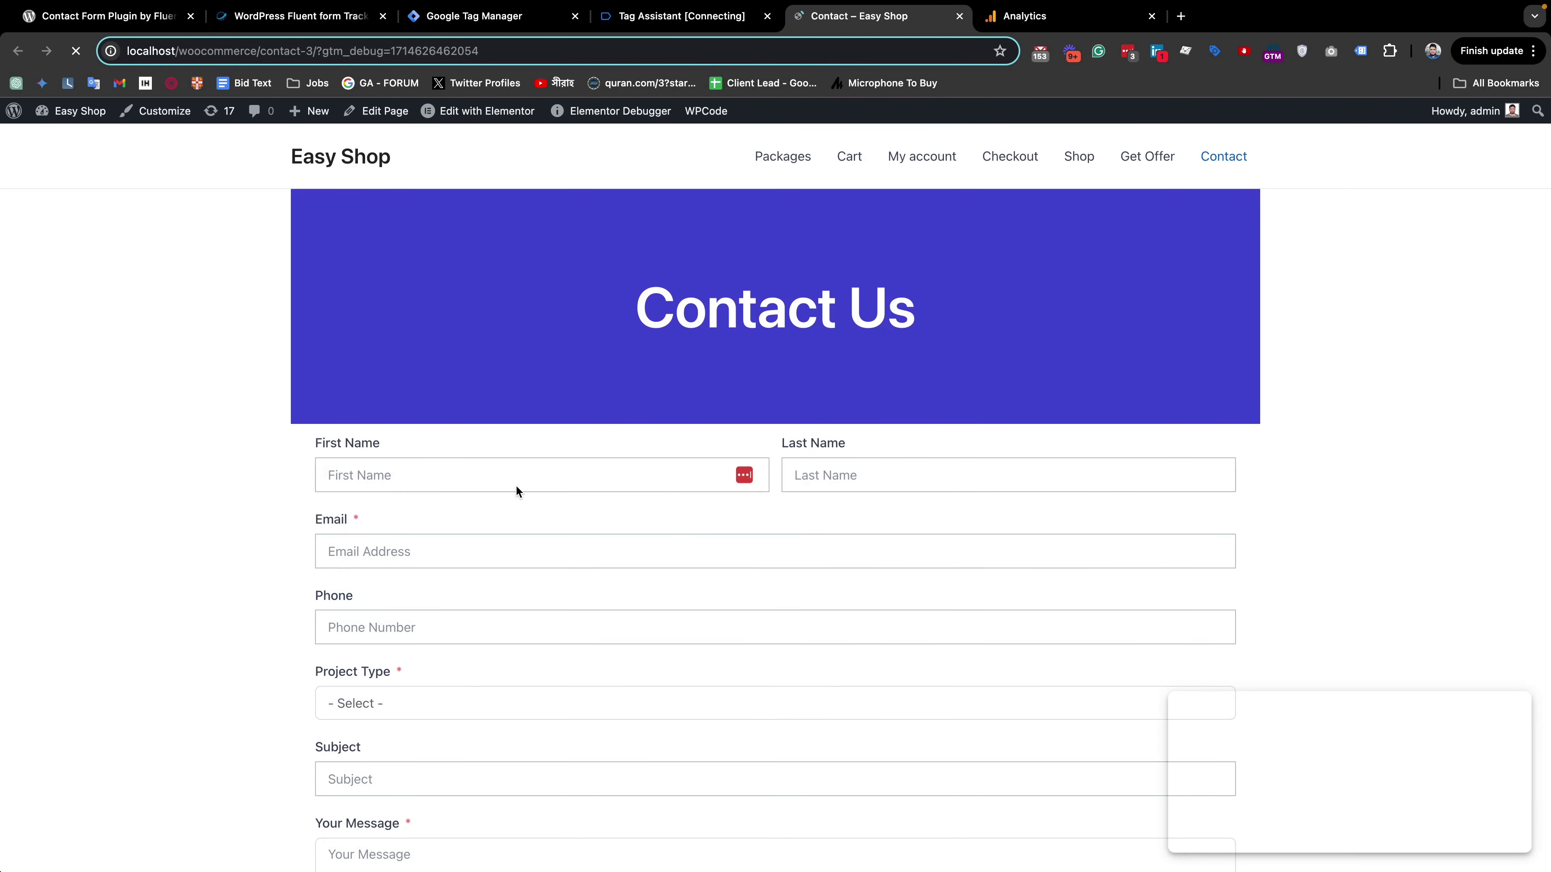
pyautogui.click(475, 473)
pyautogui.write('M')
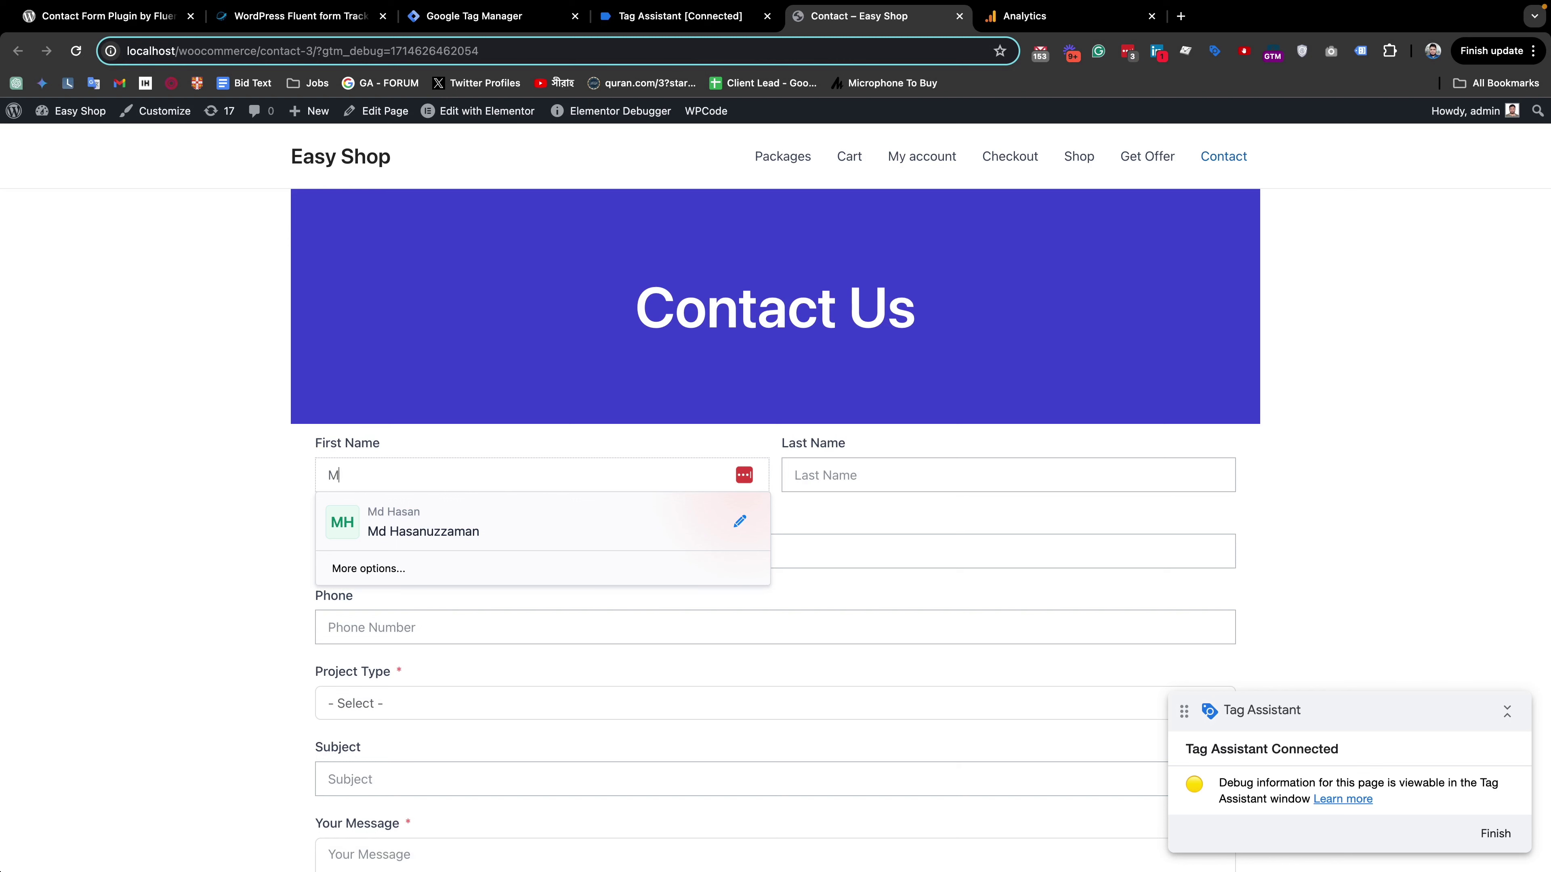
pyautogui.click(423, 525)
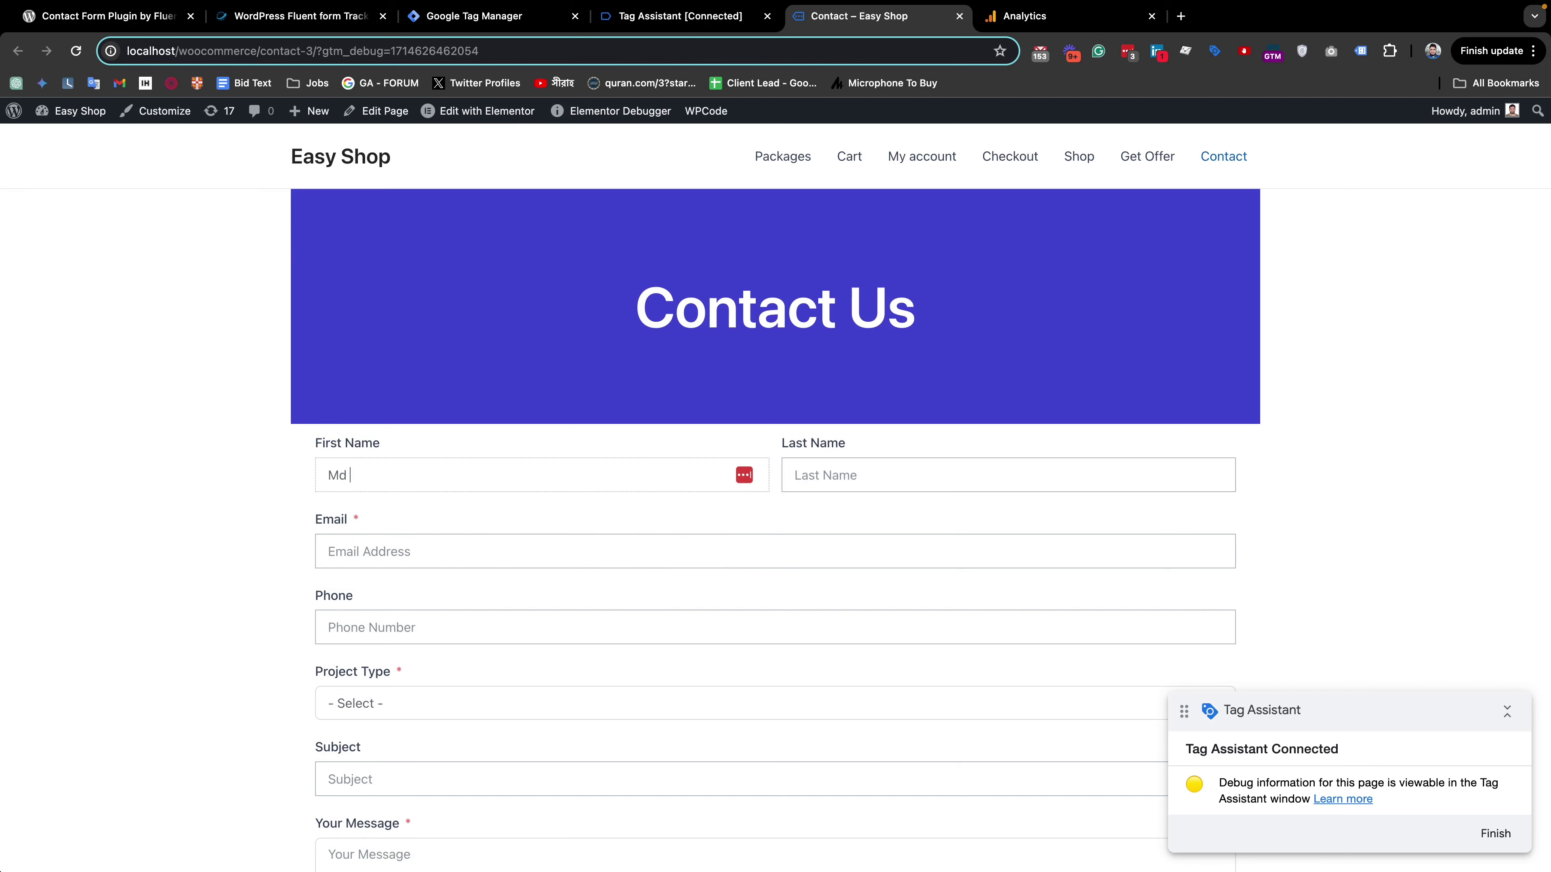
# Step: Choose project type Google Analytics, enter 'Test Subject' and 'I need some help.', and submit
pyautogui.click(365, 703)
pyautogui.click(389, 761)
pyautogui.scroll(-2, 389, 761)
pyautogui.click(389, 666)
pyautogui.write('Test Subject')
pyautogui.press('Tab')
pyautogui.write('I need some help.')
pyautogui.click(391, 833)
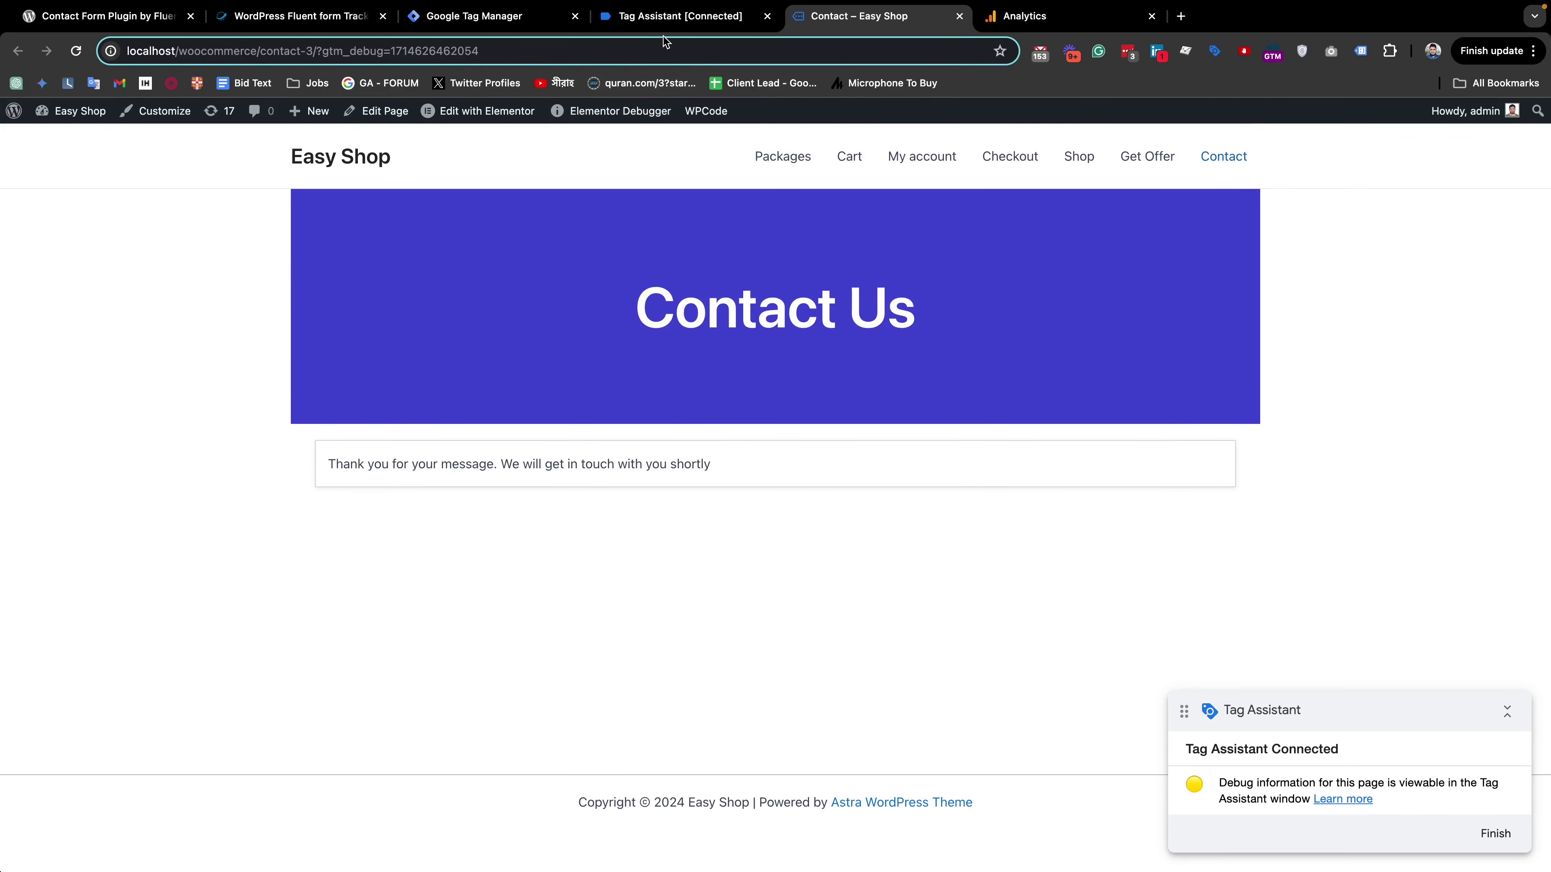
pyautogui.click(660, 18)
# Step: Confirm the tag fired on the fluent_form_submit event, then go to Google Analytics
pyautogui.click(760, 408)
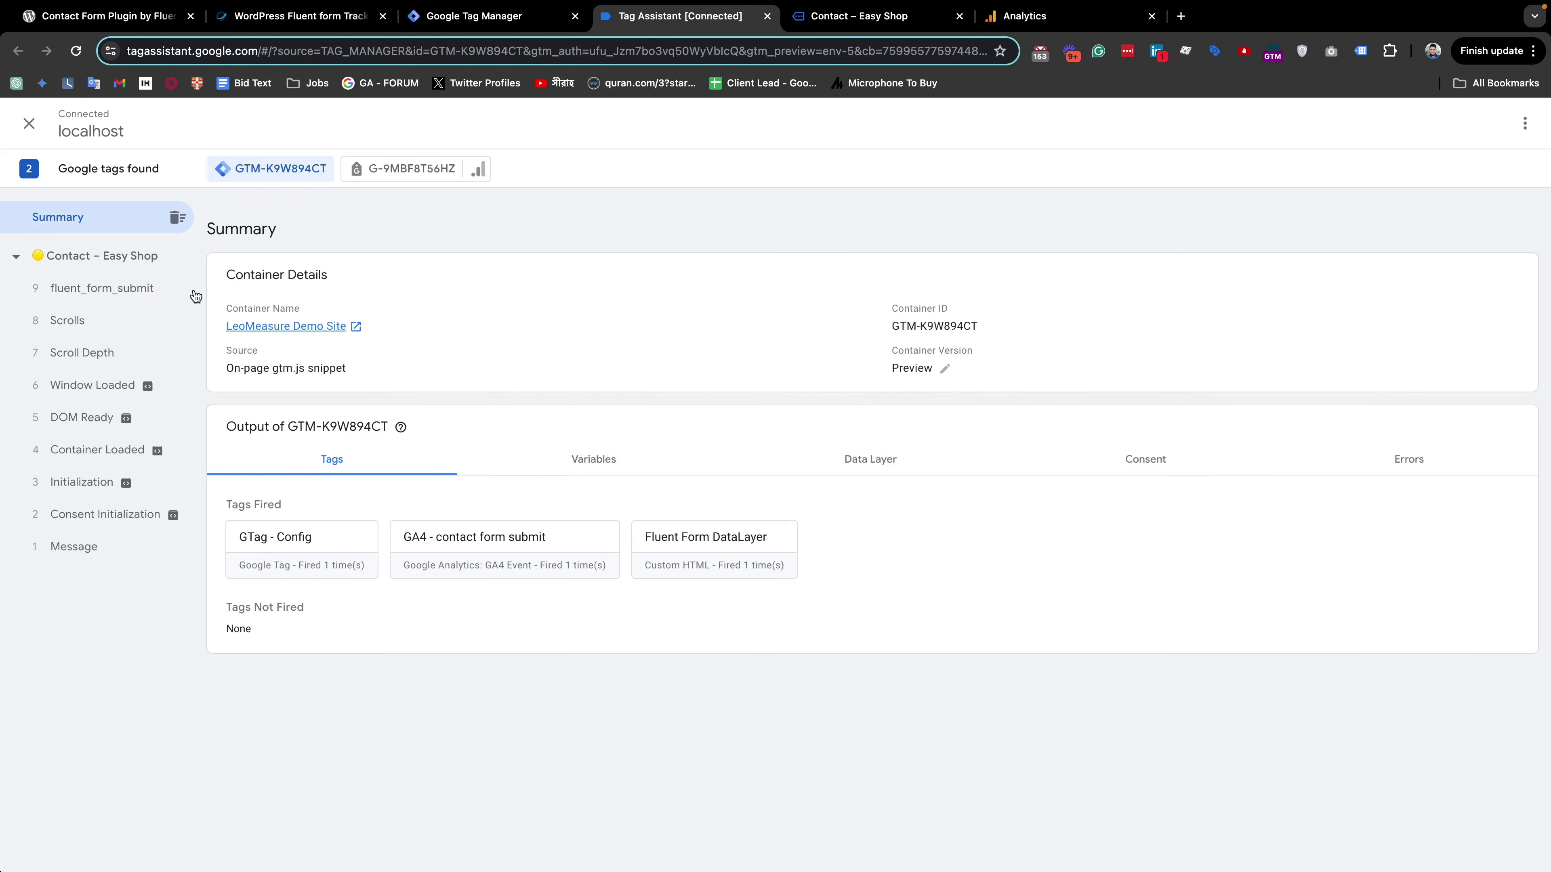
pyautogui.click(104, 298)
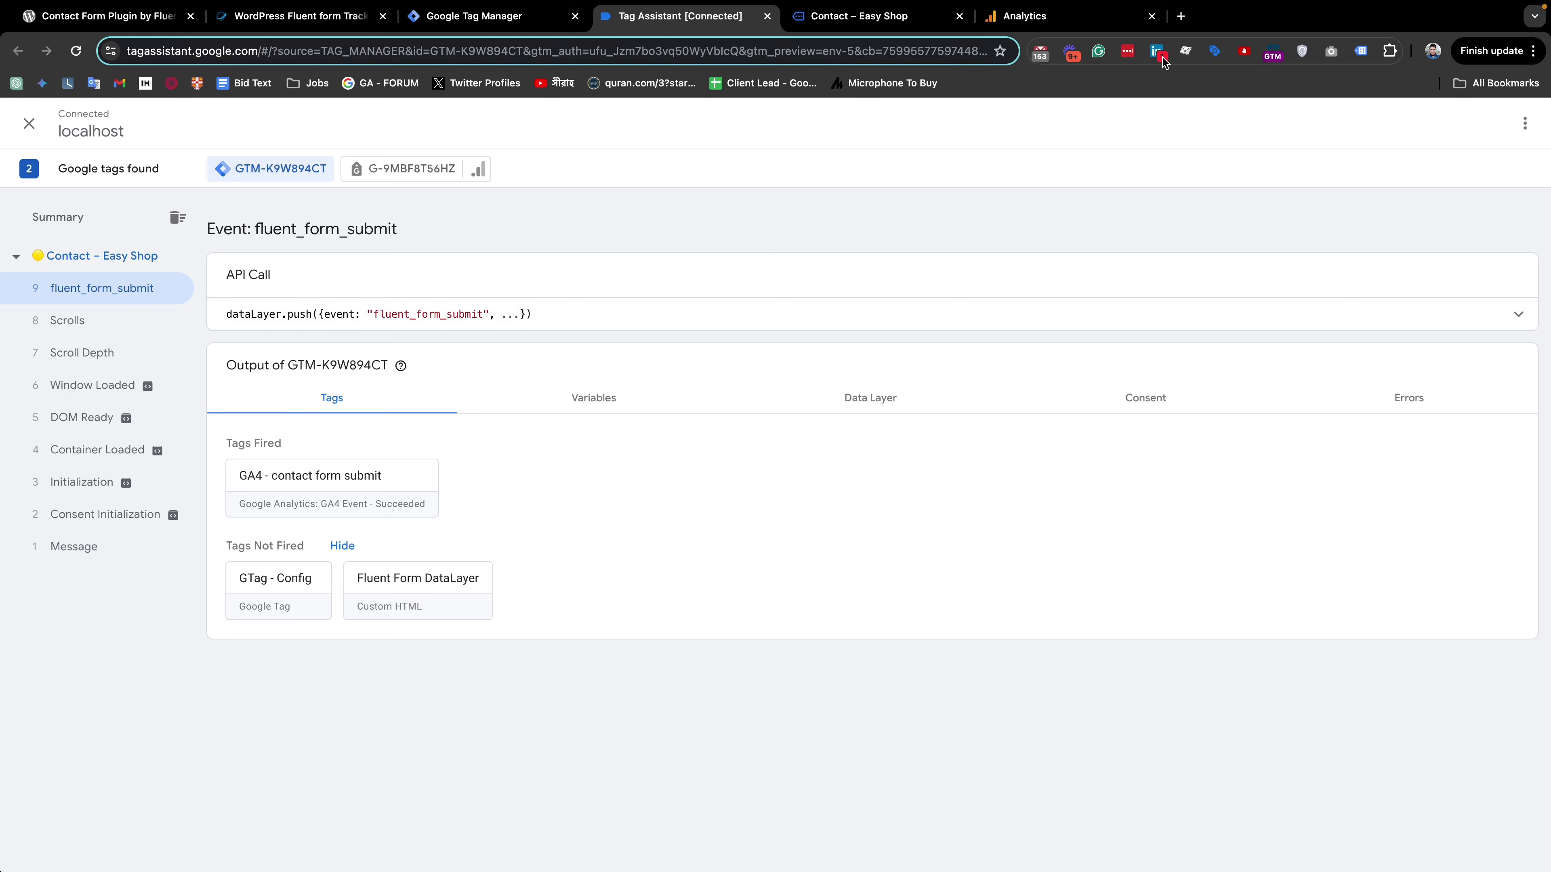
pyautogui.click(1049, 16)
# Step: Open DebugView and select the Apple debug device
pyautogui.scroll(2, 63, 566)
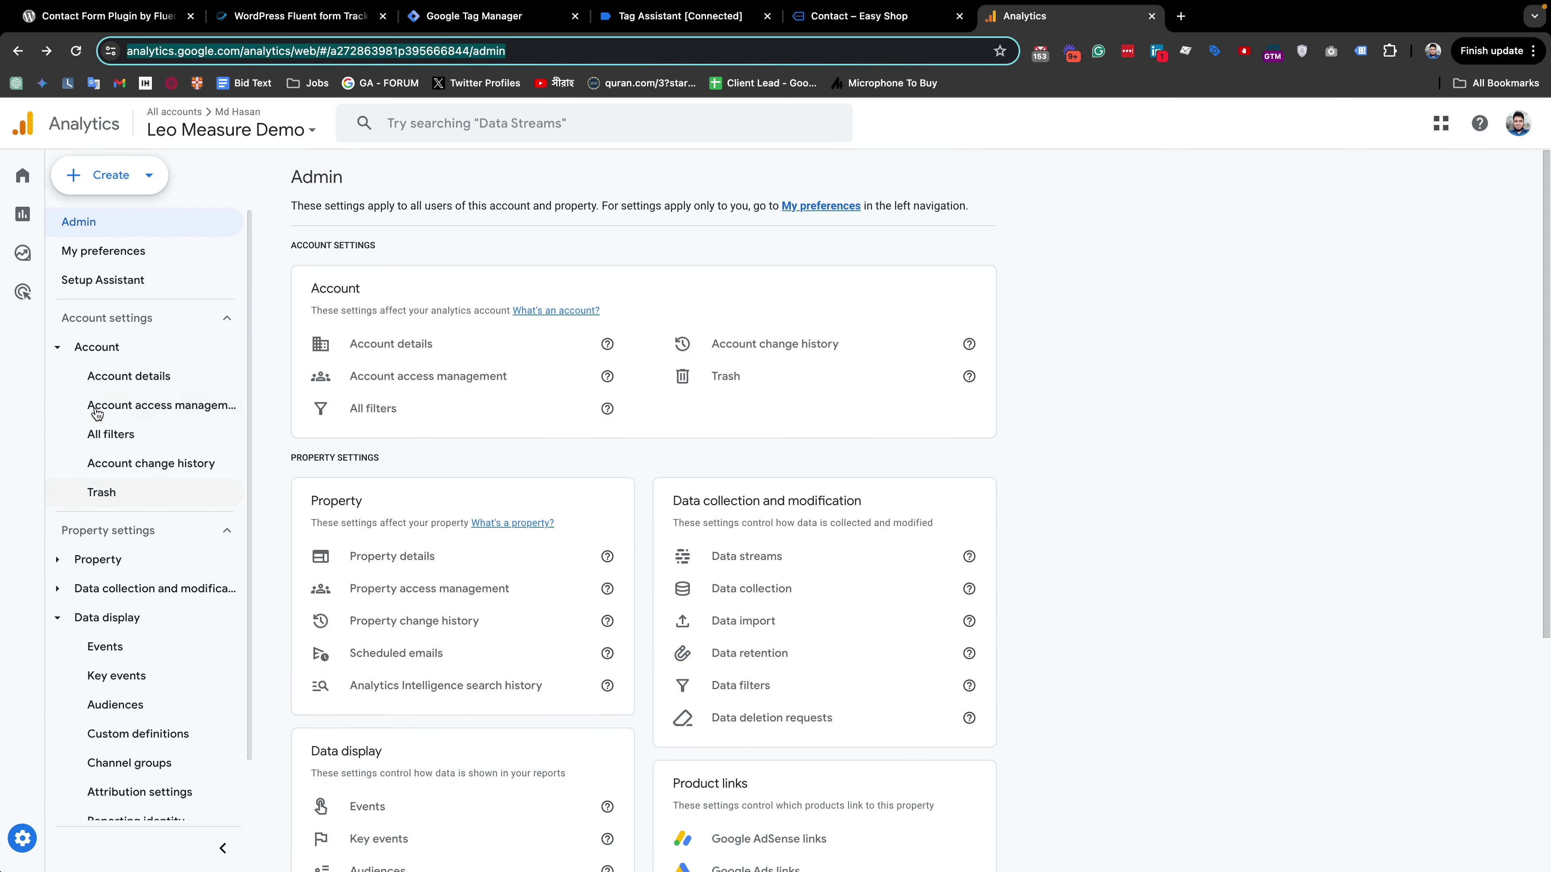
pyautogui.moveTo(26, 840)
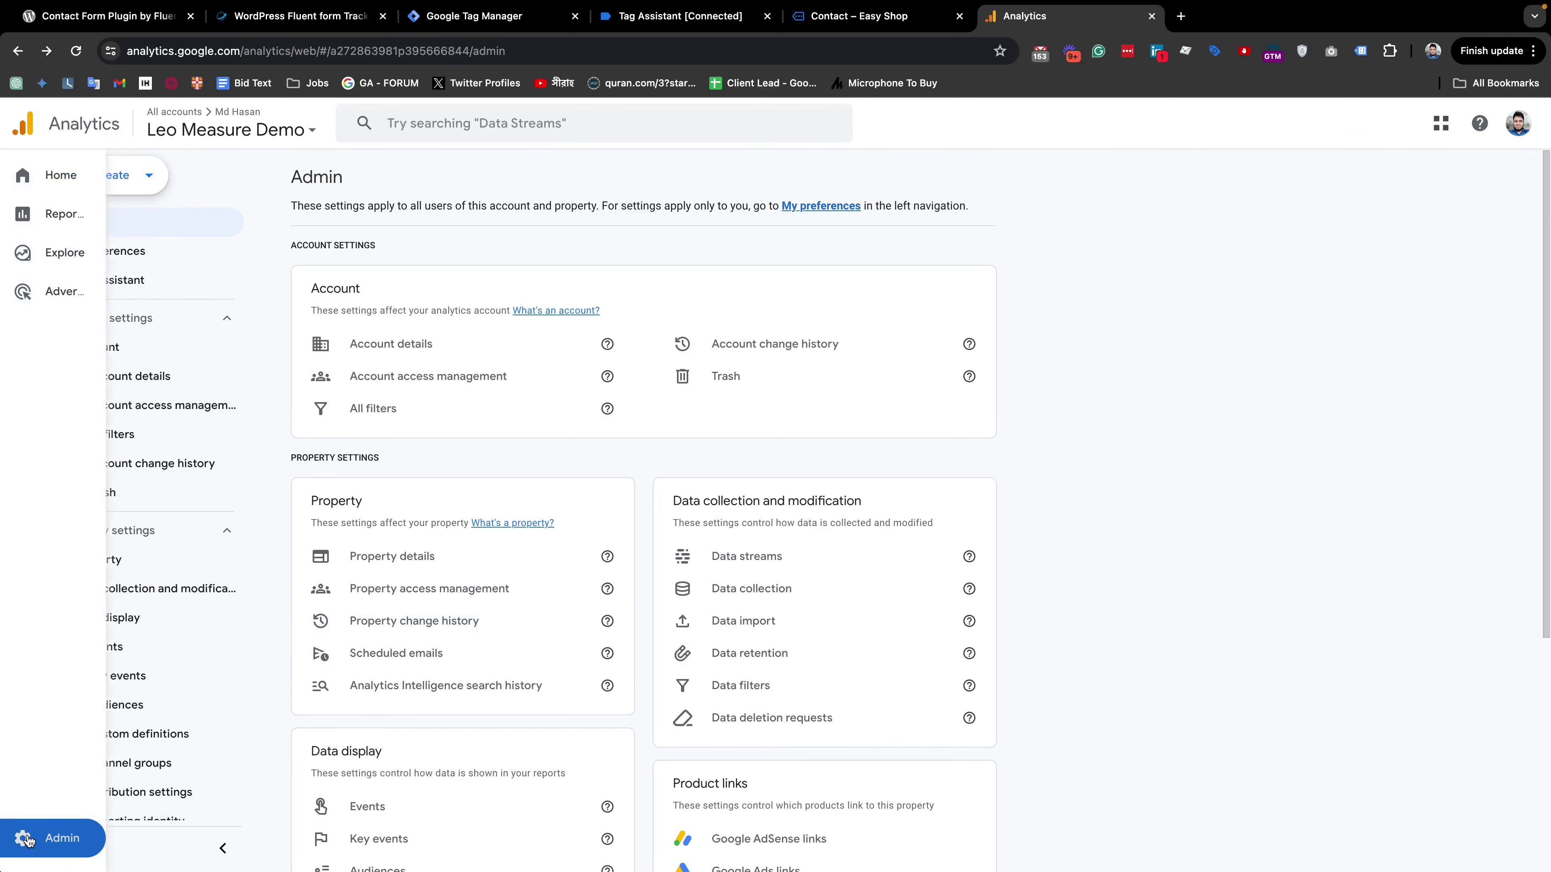
pyautogui.scroll(-3, 375, 658)
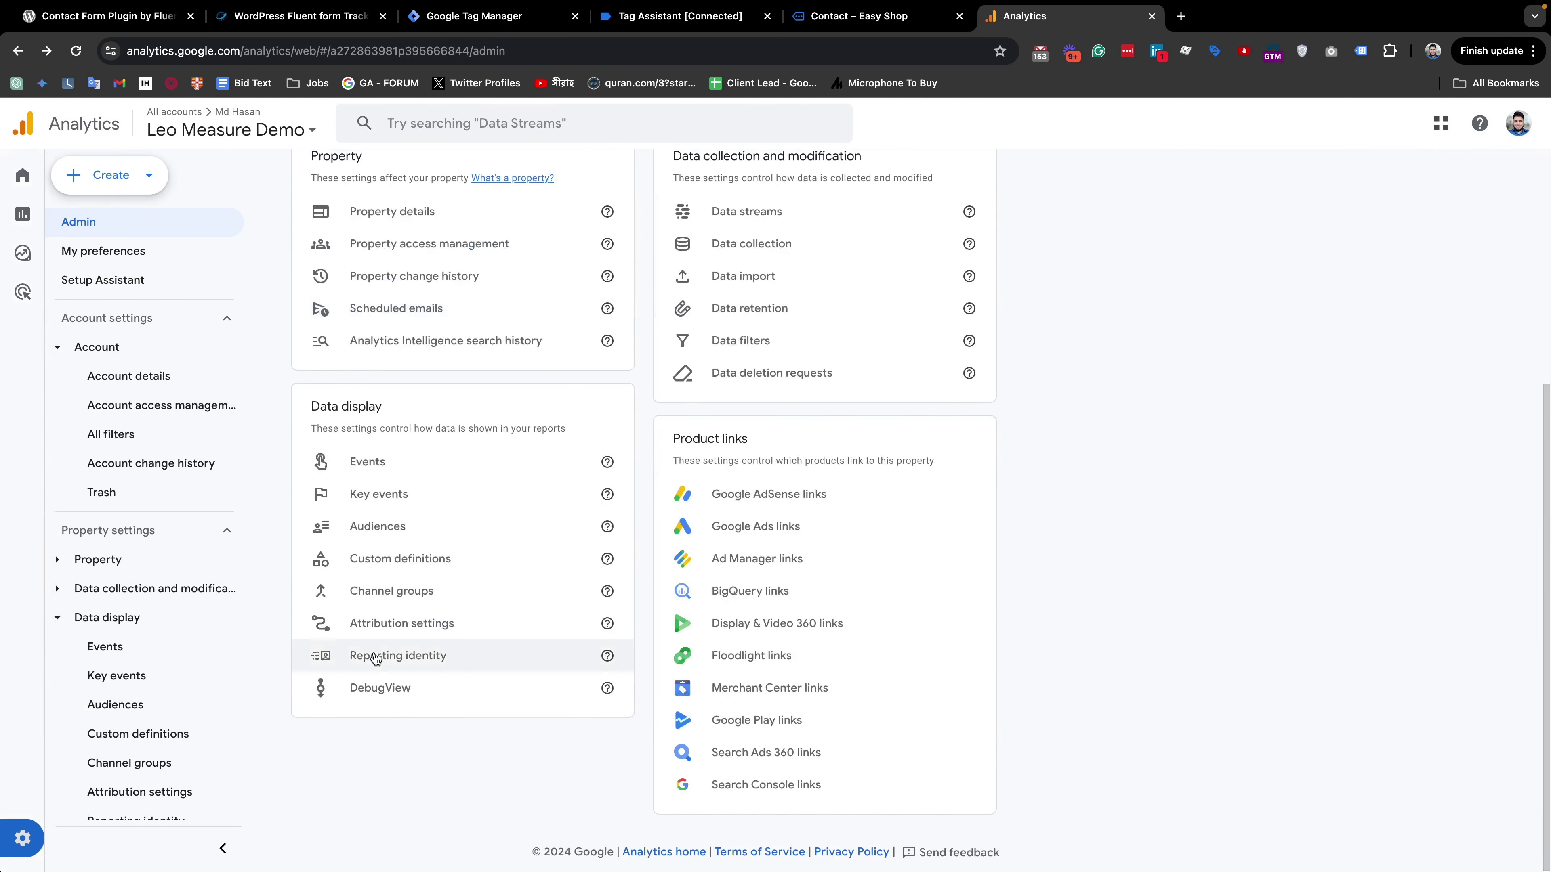
pyautogui.click(380, 684)
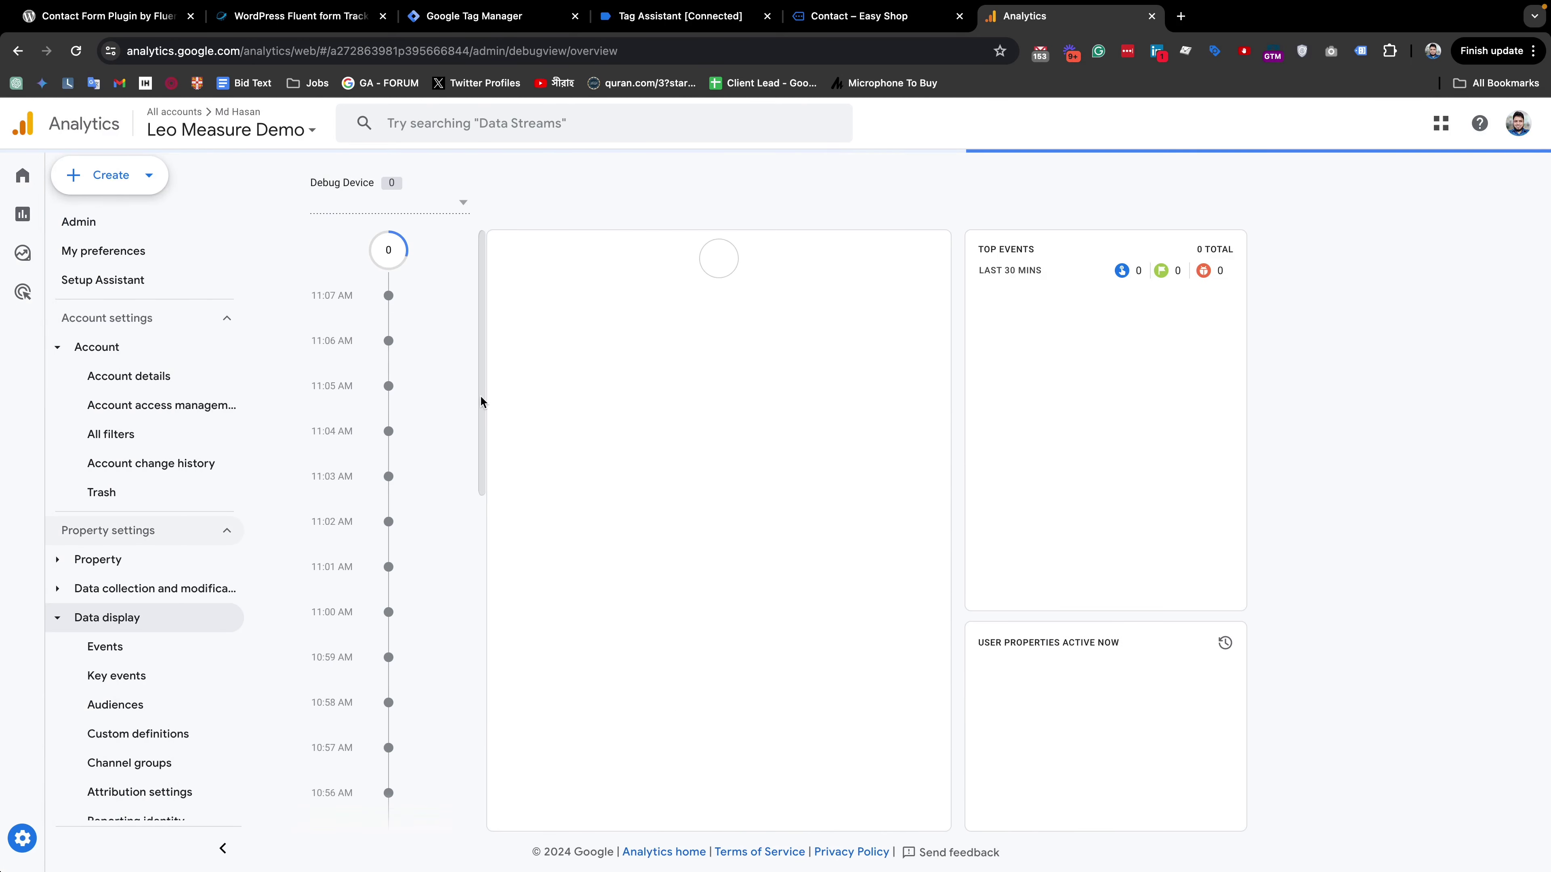
pyautogui.click(435, 205)
pyautogui.click(426, 214)
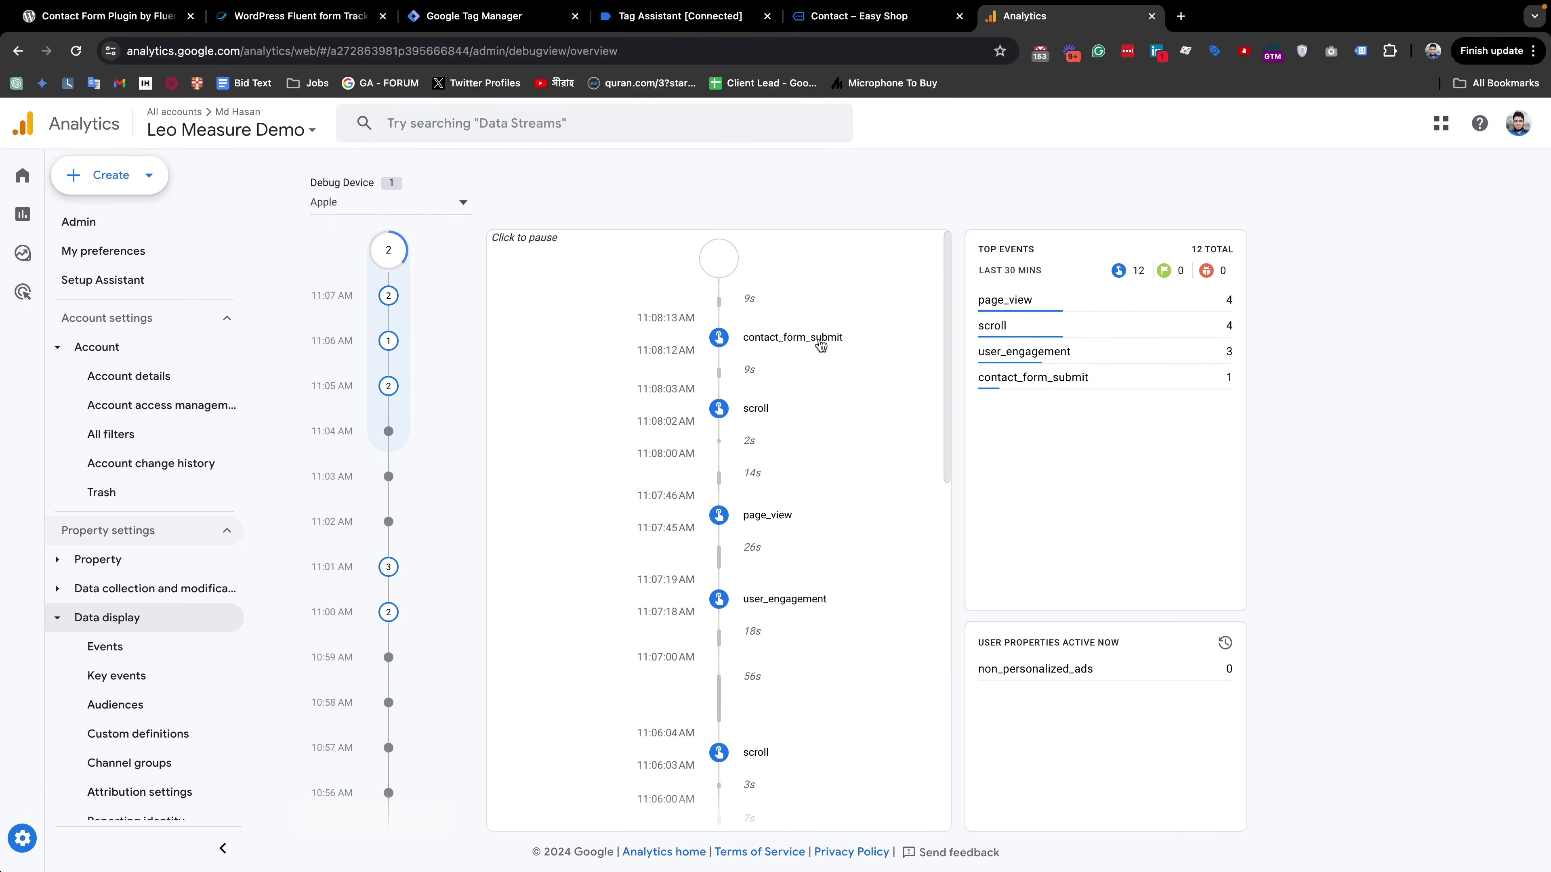
# Step: Check contact_form_submit's parameters: project Google Analytics and form_id 3
pyautogui.click(813, 347)
pyautogui.scroll(-2, 817, 501)
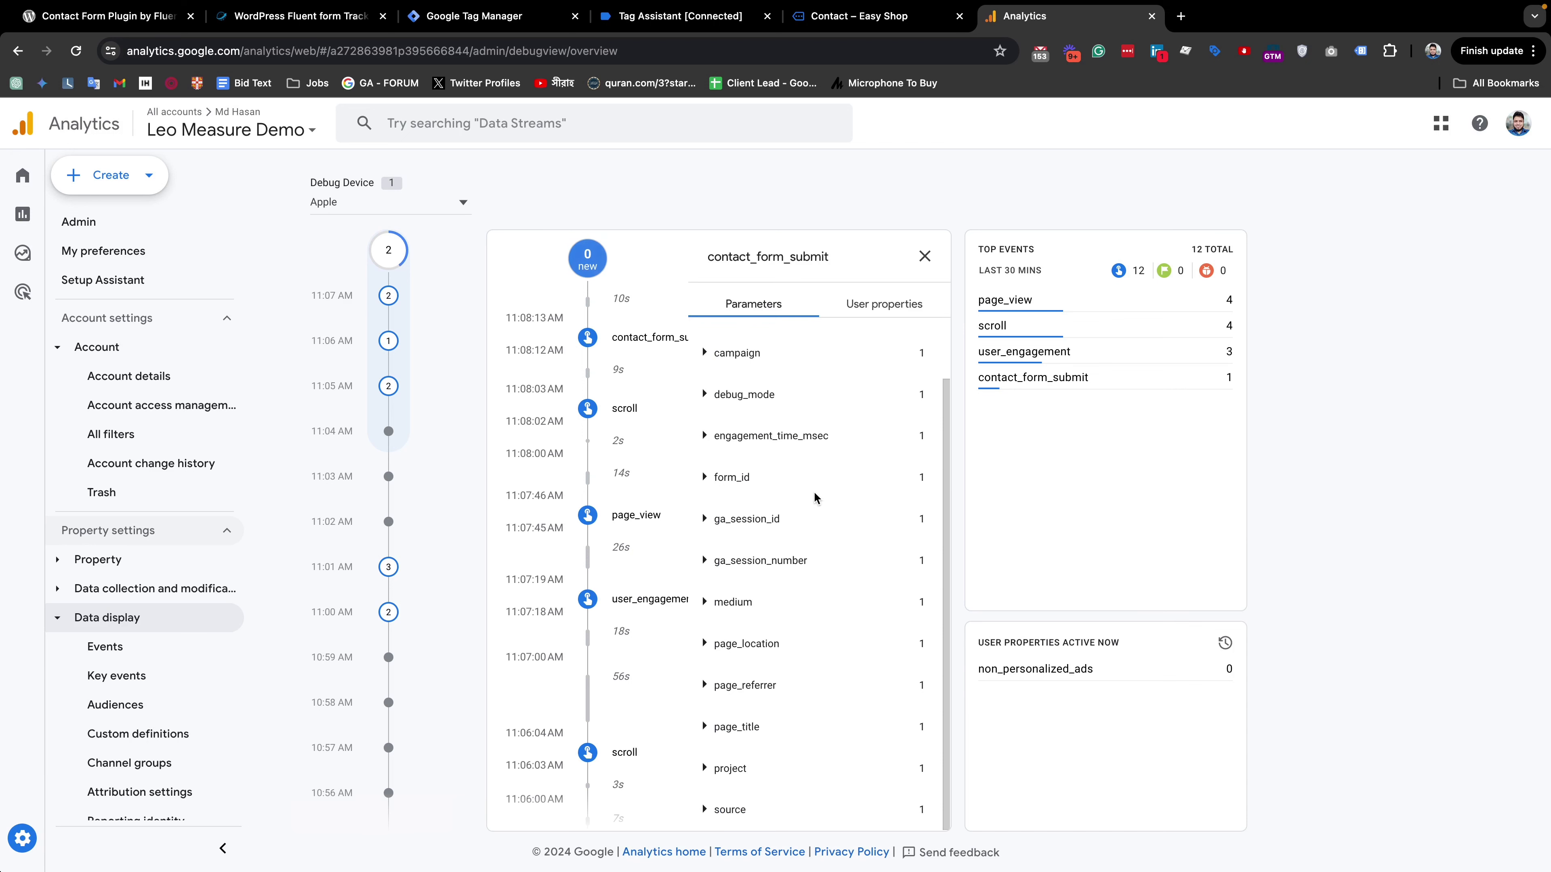
pyautogui.click(709, 772)
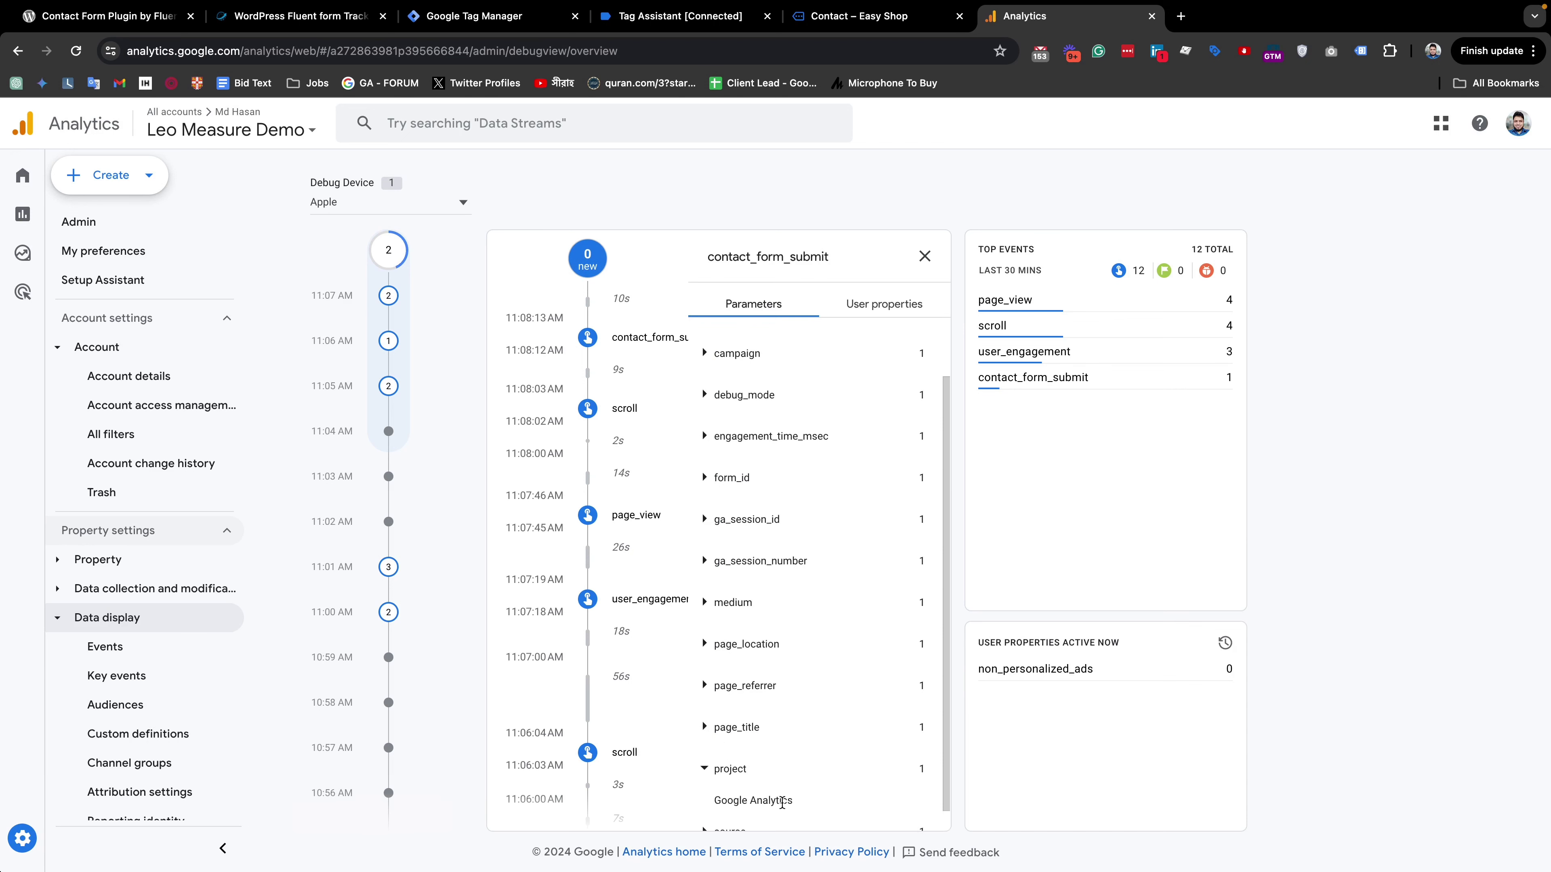
pyautogui.click(704, 478)
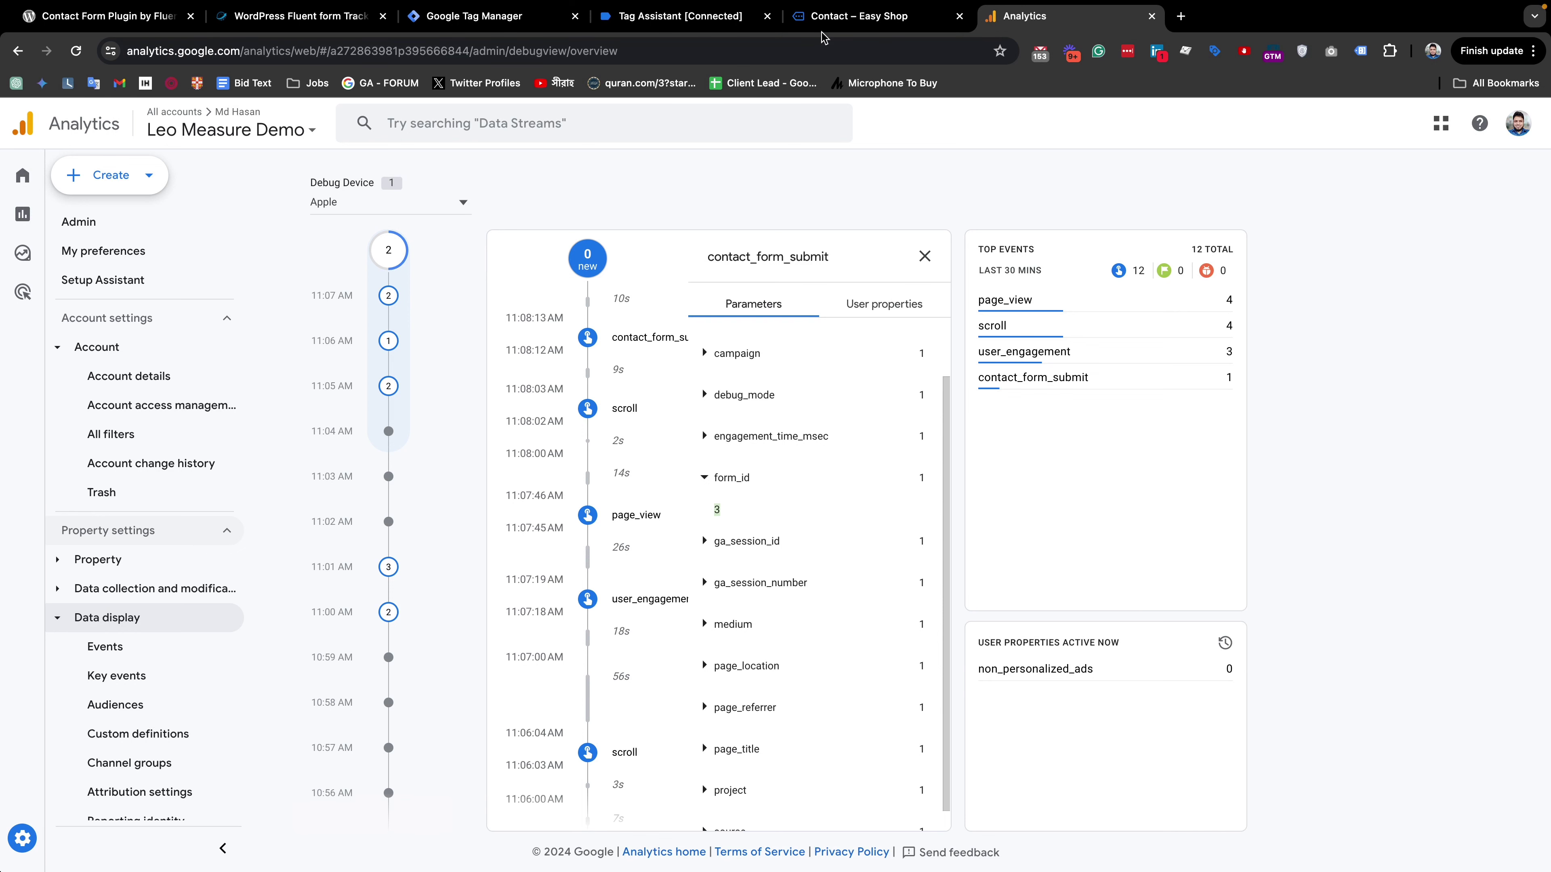
pyautogui.click(703, 17)
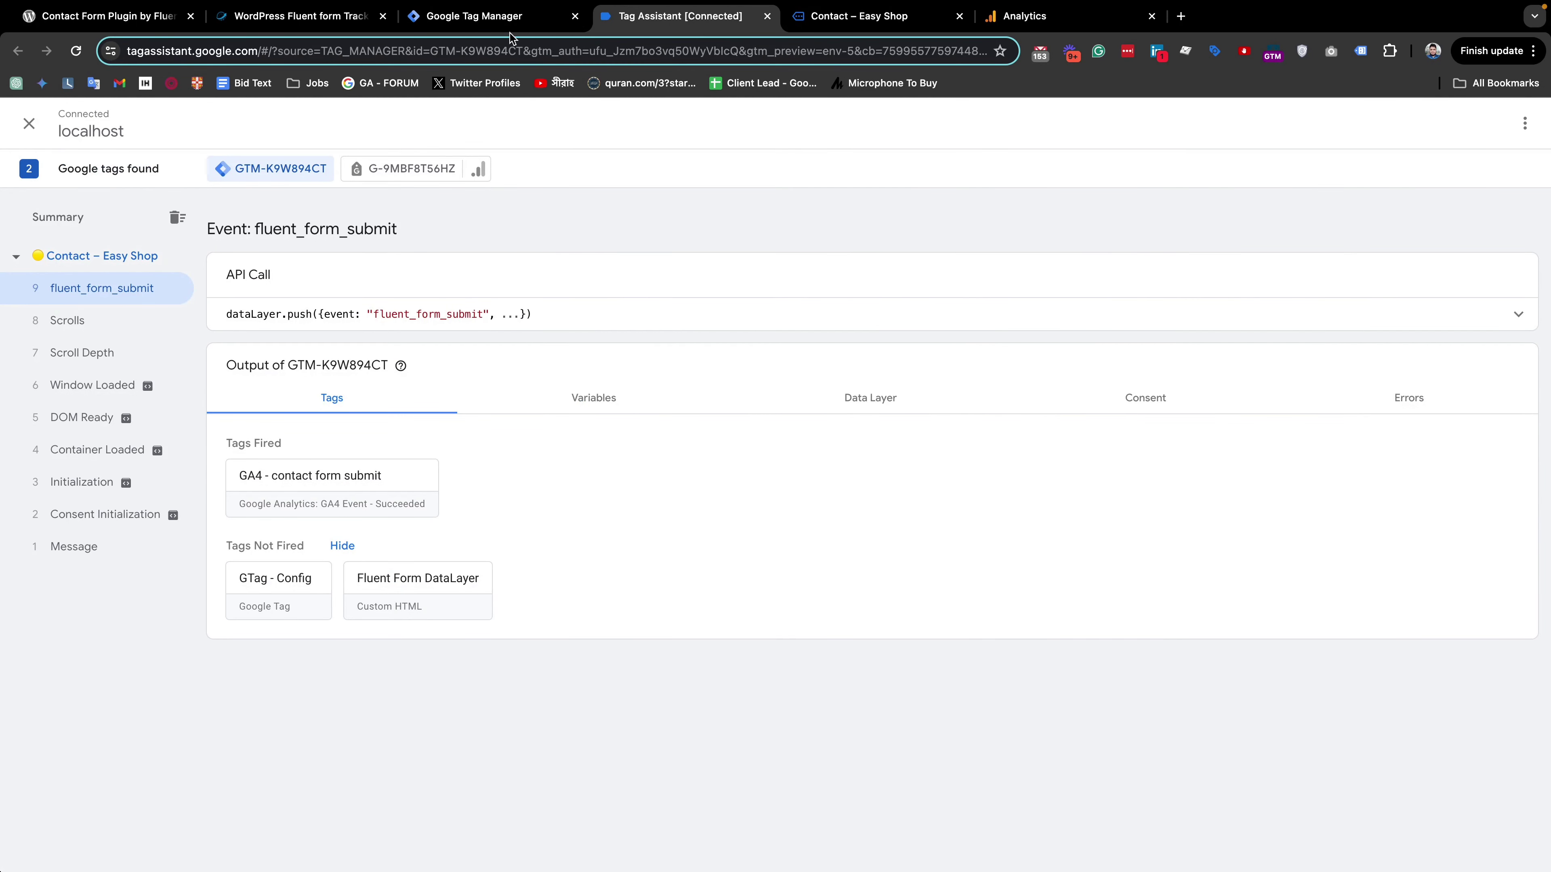
# Step: Submit and publish the workspace changes as Version 79 without a version description
pyautogui.click(500, 20)
pyautogui.click(1515, 178)
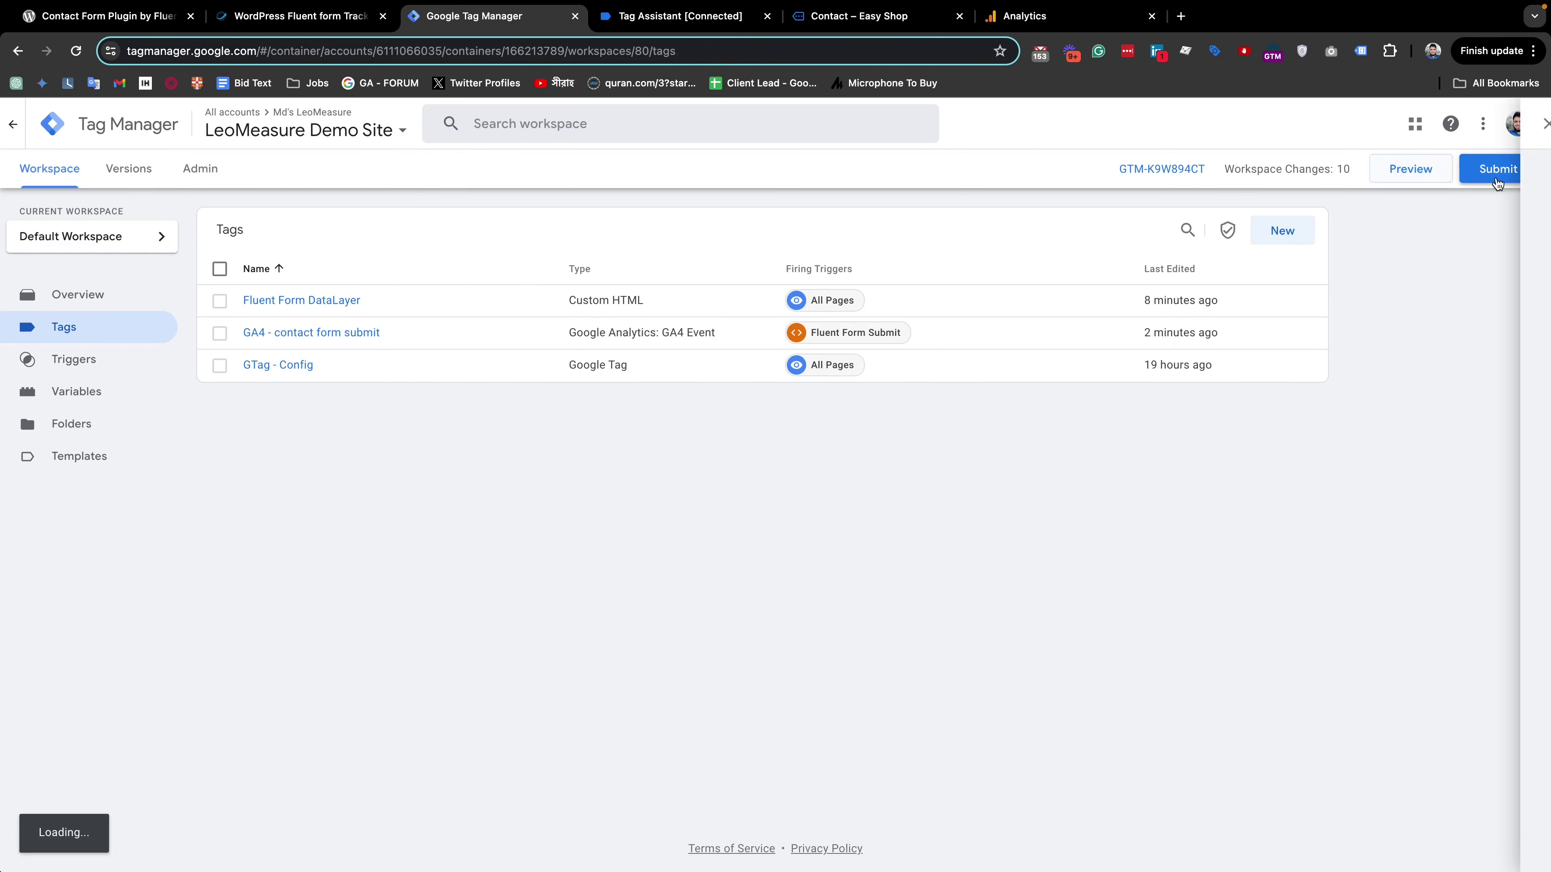
pyautogui.click(1497, 126)
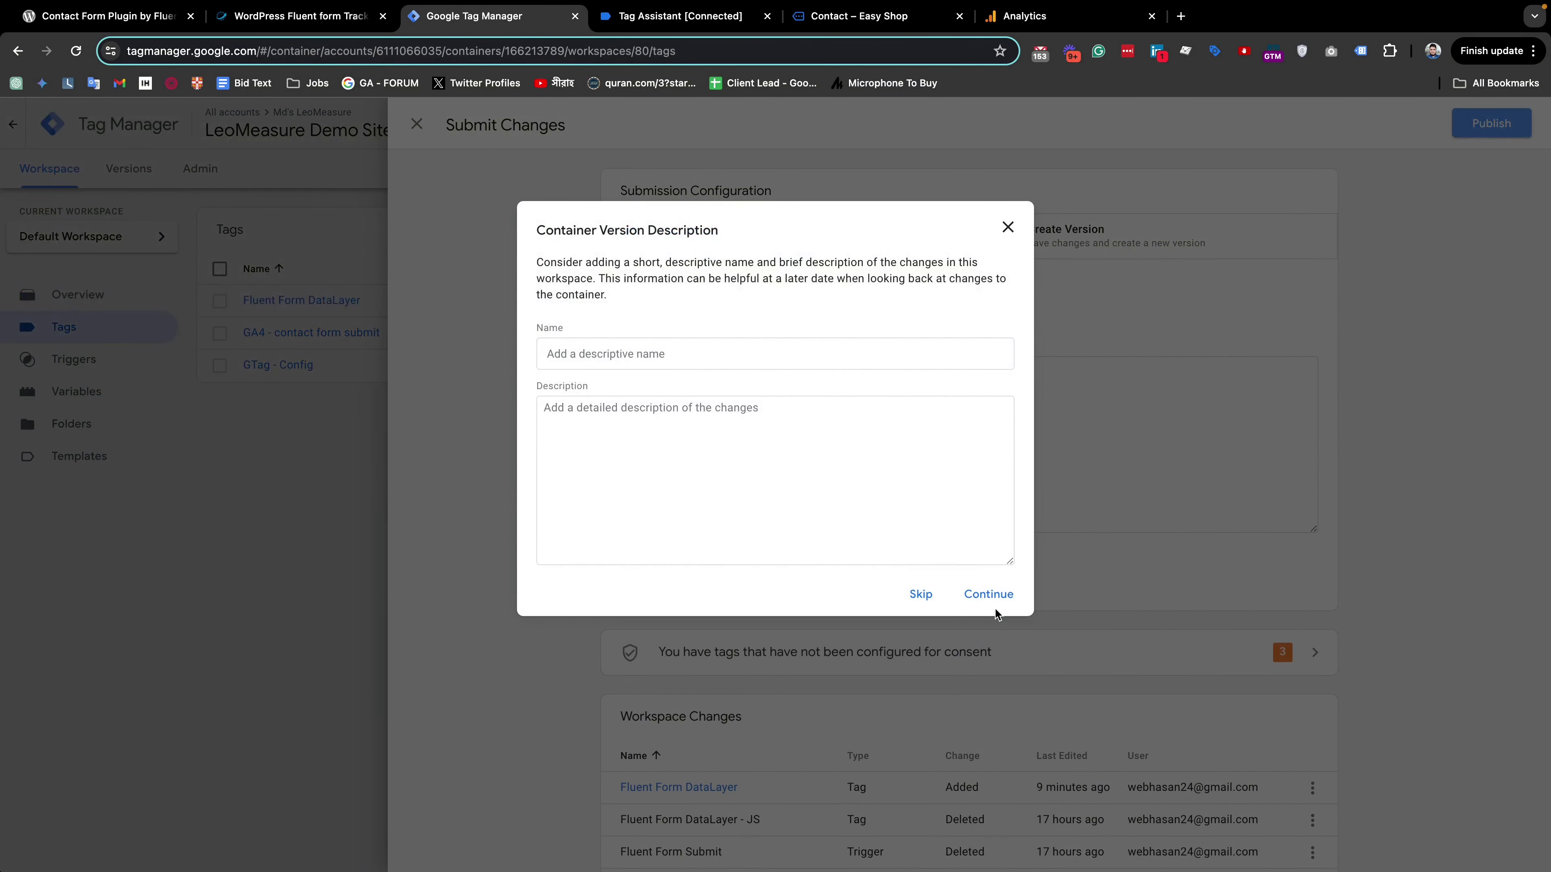
pyautogui.click(988, 594)
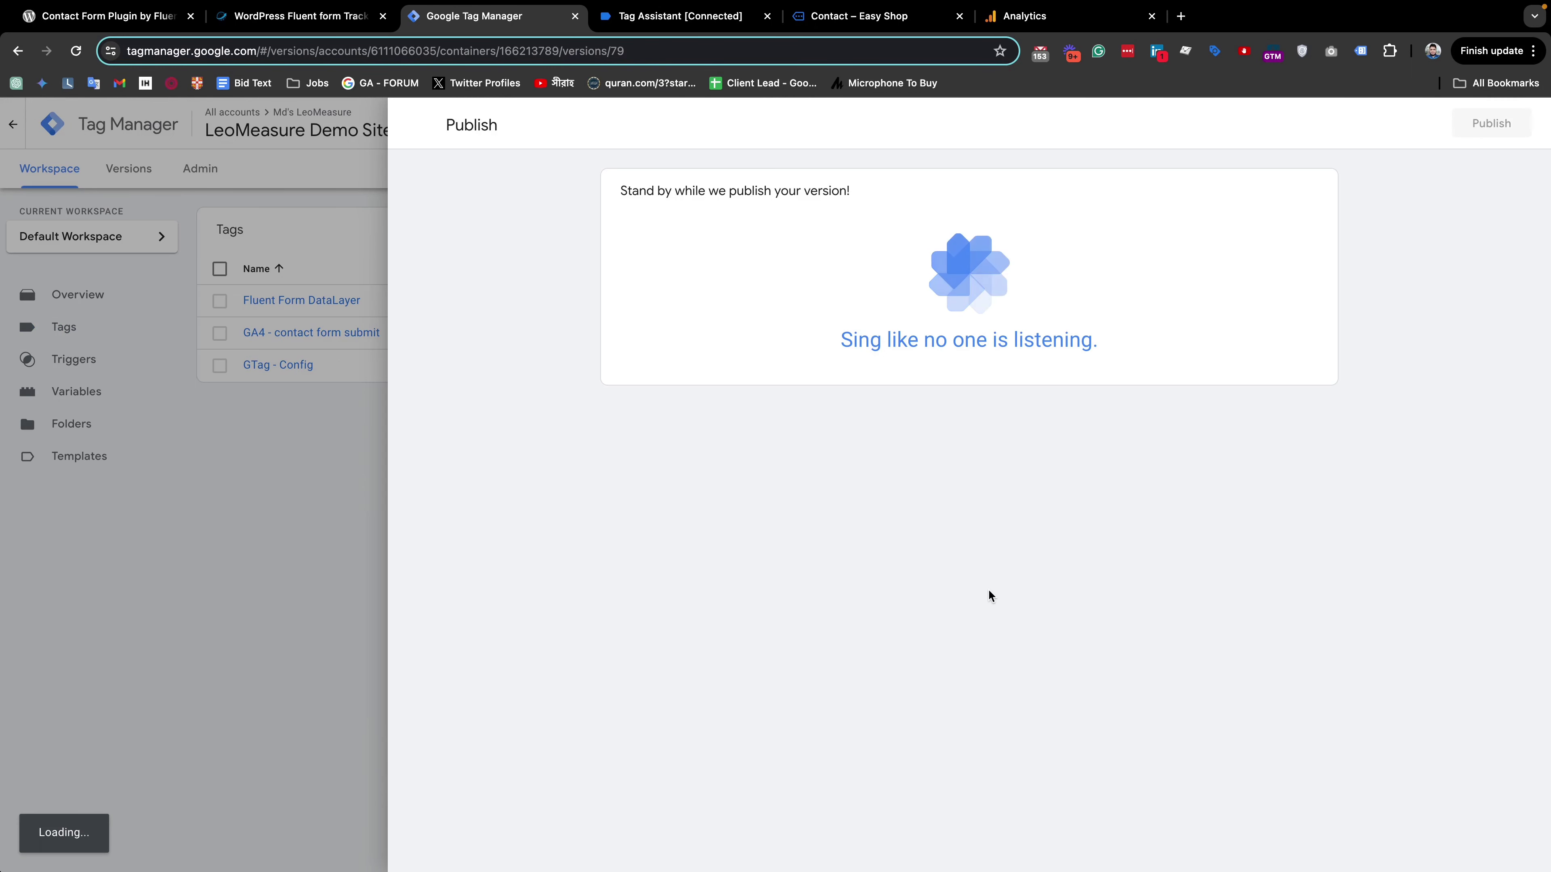
pyautogui.click(343, 577)
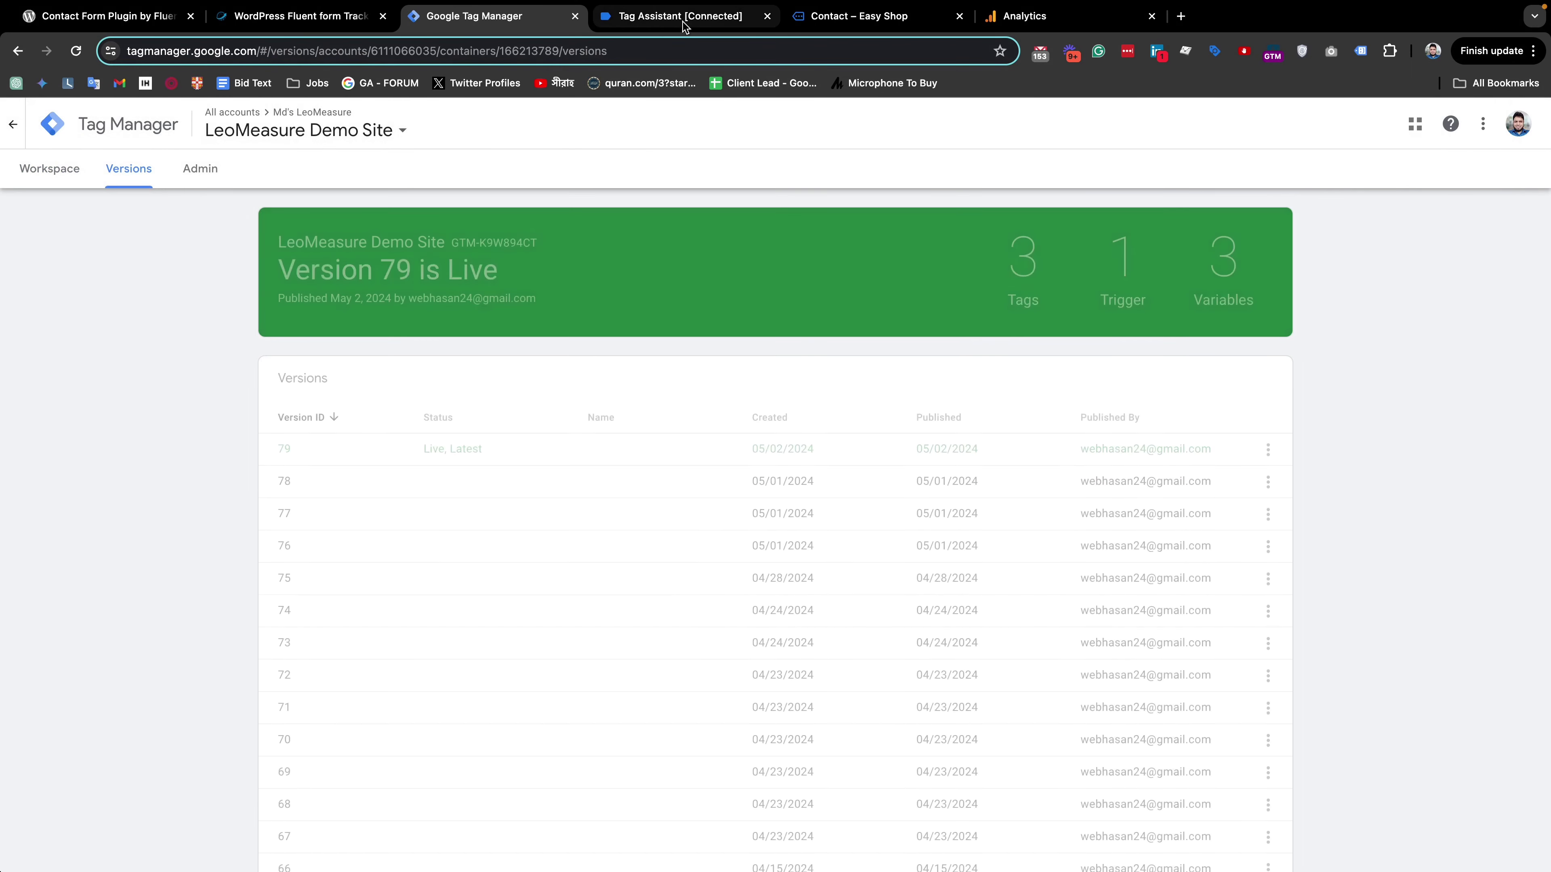
pyautogui.click(681, 17)
# Step: Expand the fluent_form_submit data push and highlight the e-mail and phone lines
pyautogui.click(842, 18)
pyautogui.click(695, 18)
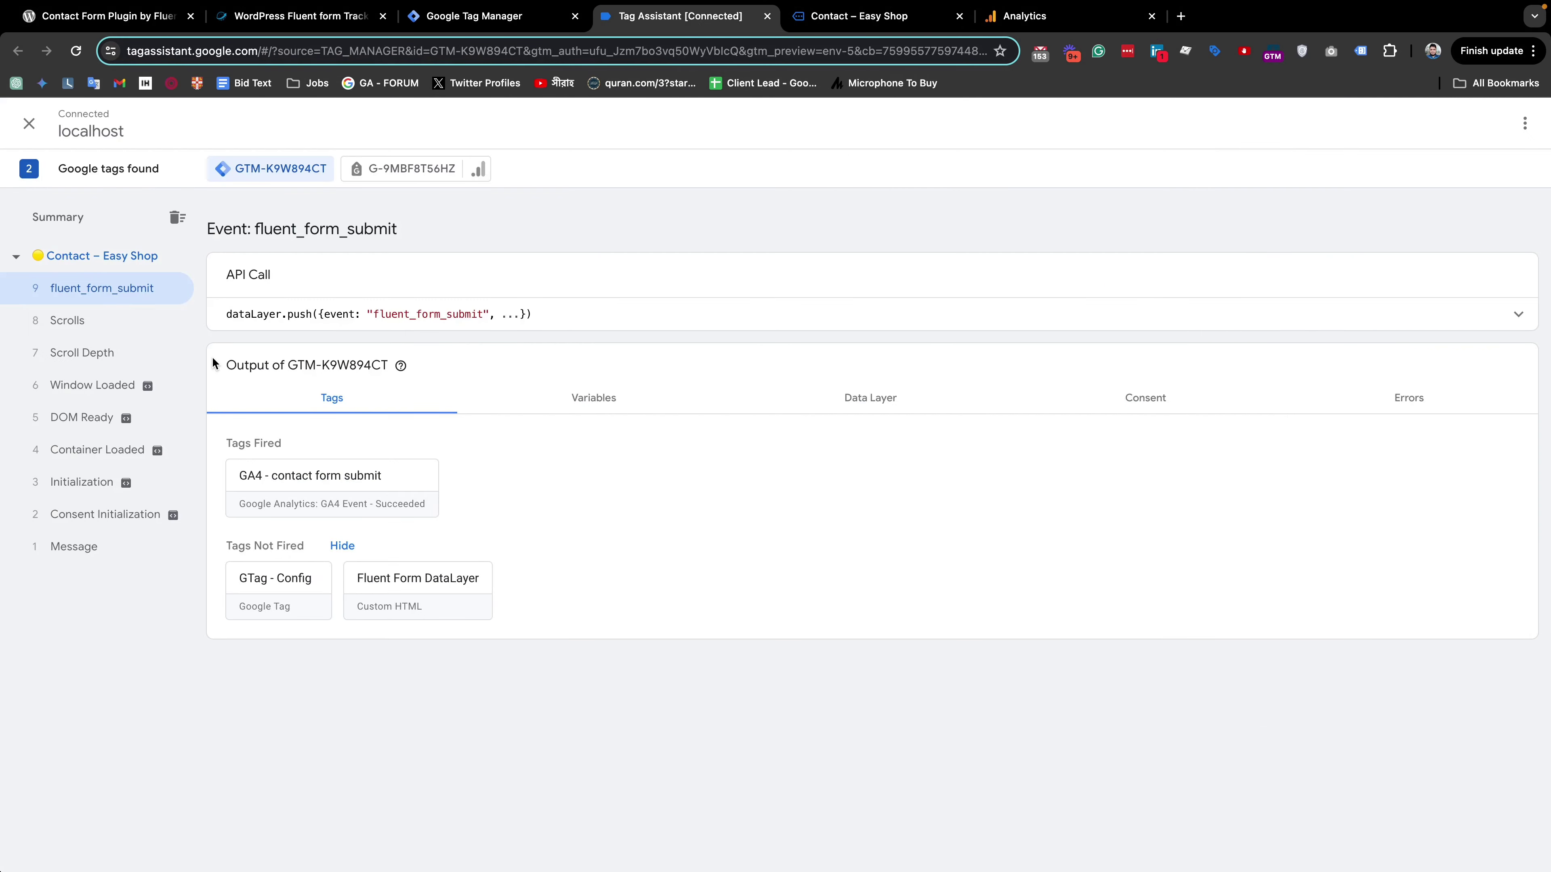
pyautogui.click(1134, 316)
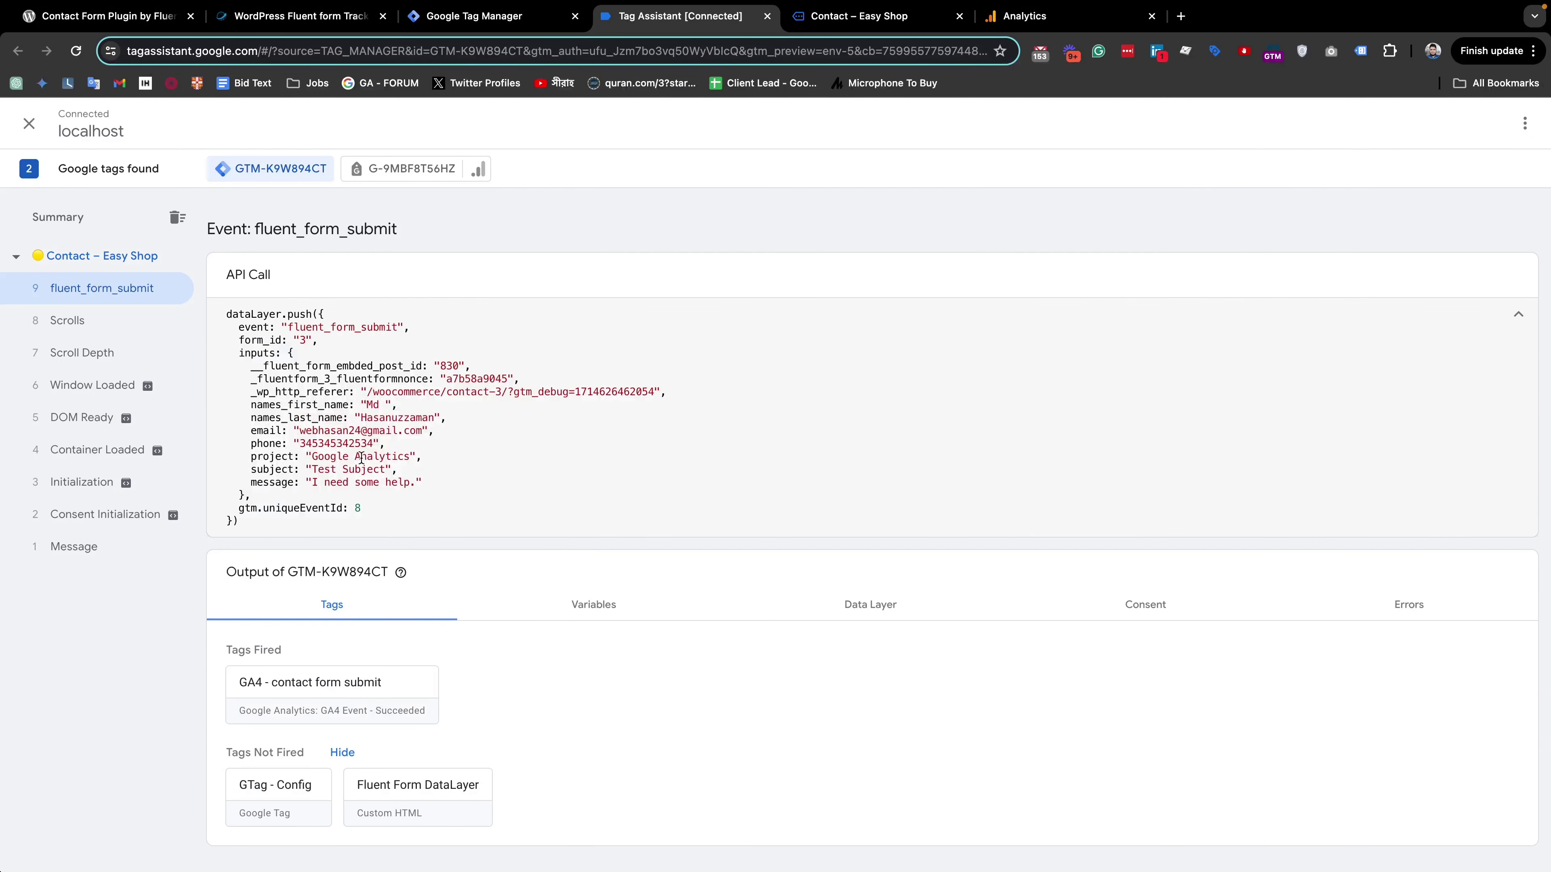
pyautogui.moveTo(254, 432); pyautogui.dragTo(436, 432)
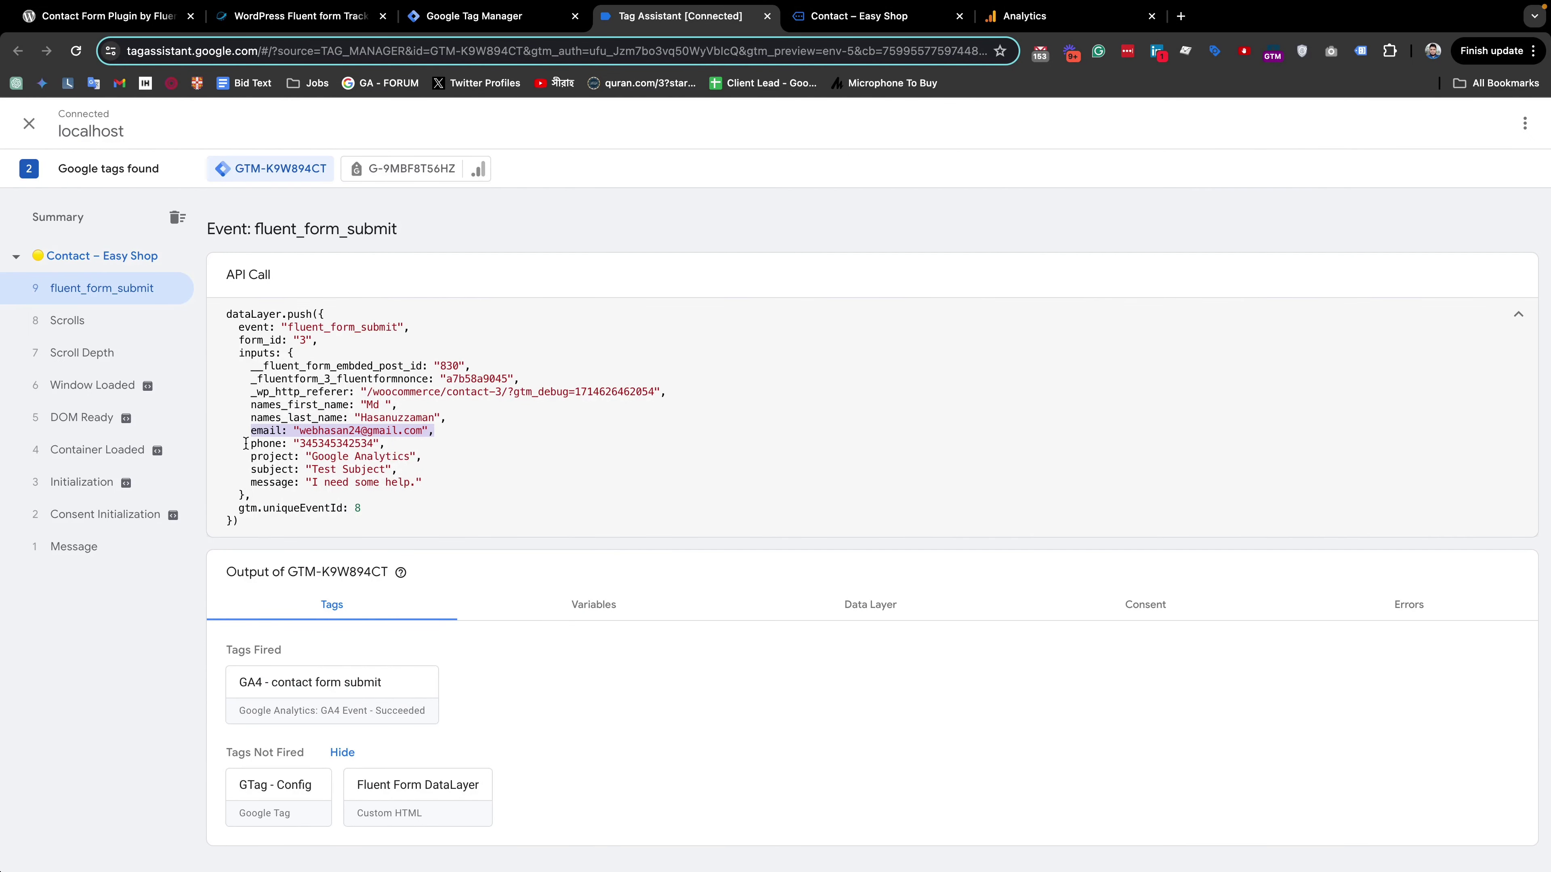
pyautogui.moveTo(246, 443); pyautogui.dragTo(395, 441)
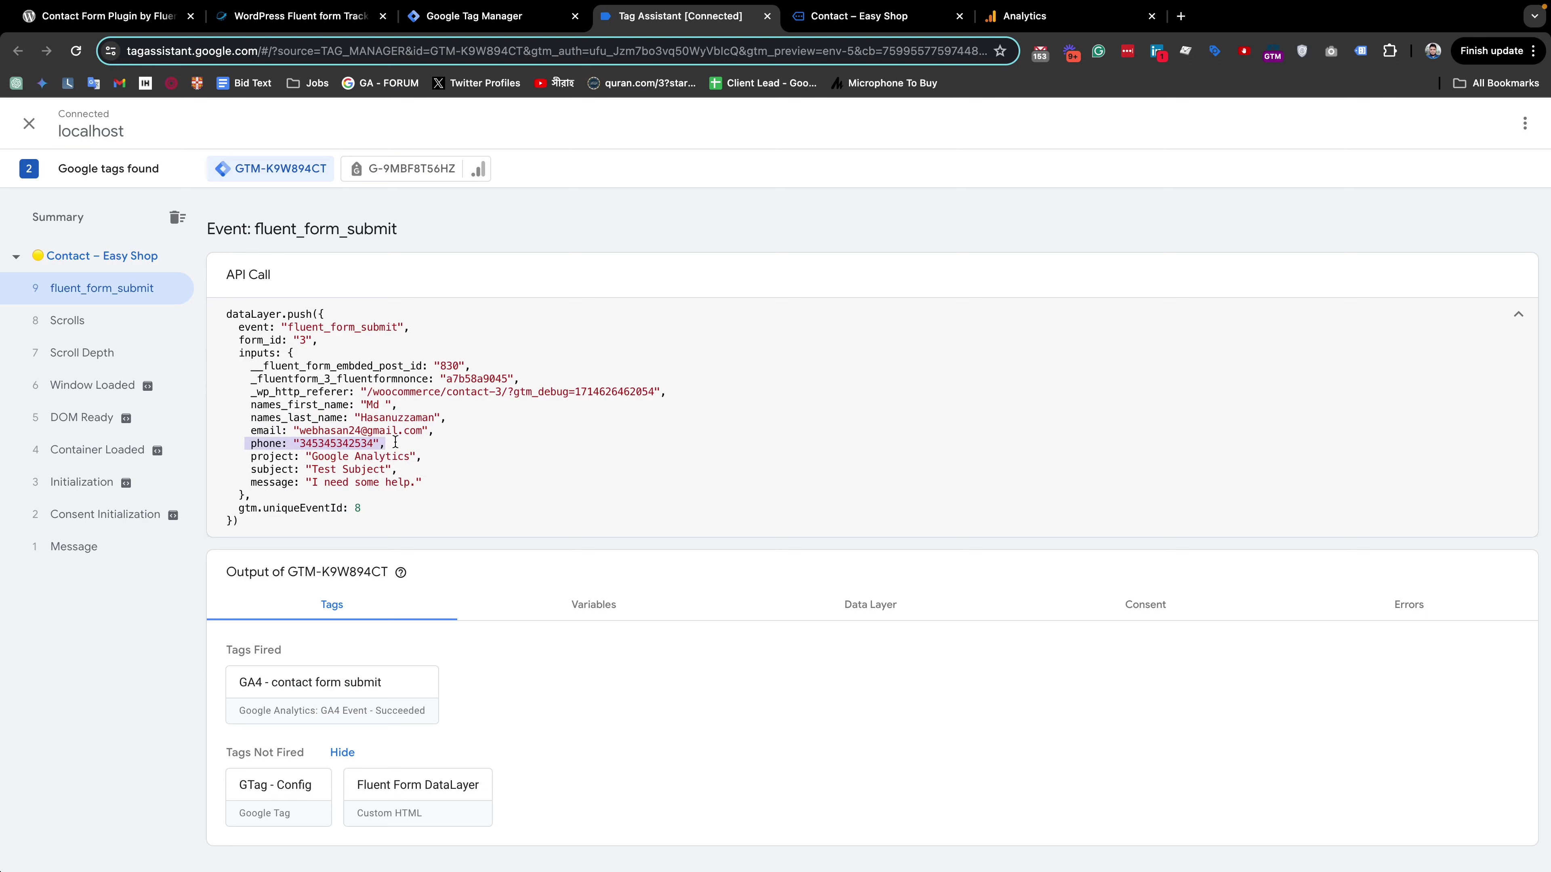